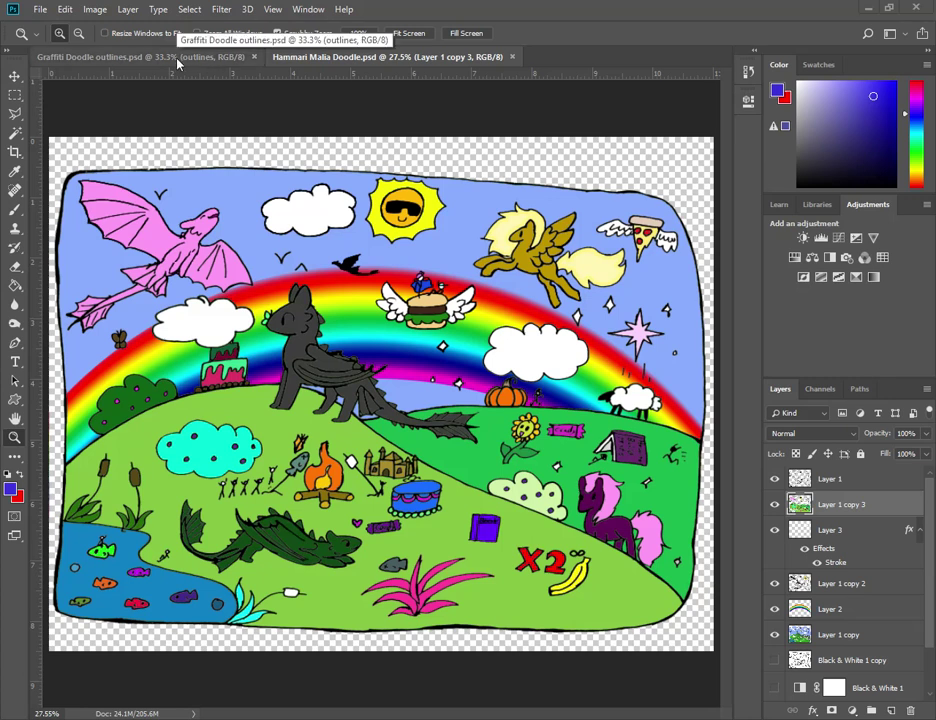
Switch to the Graffiti Doodle outlines document and fit the whole image on screen.
left_click(178, 58)
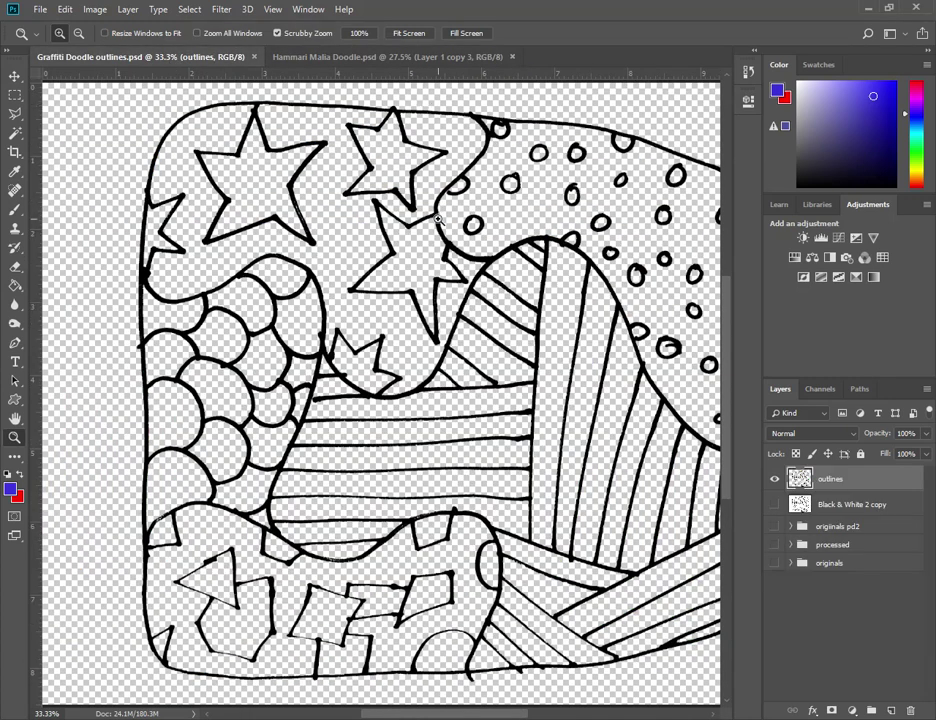
key("ctrl+0")
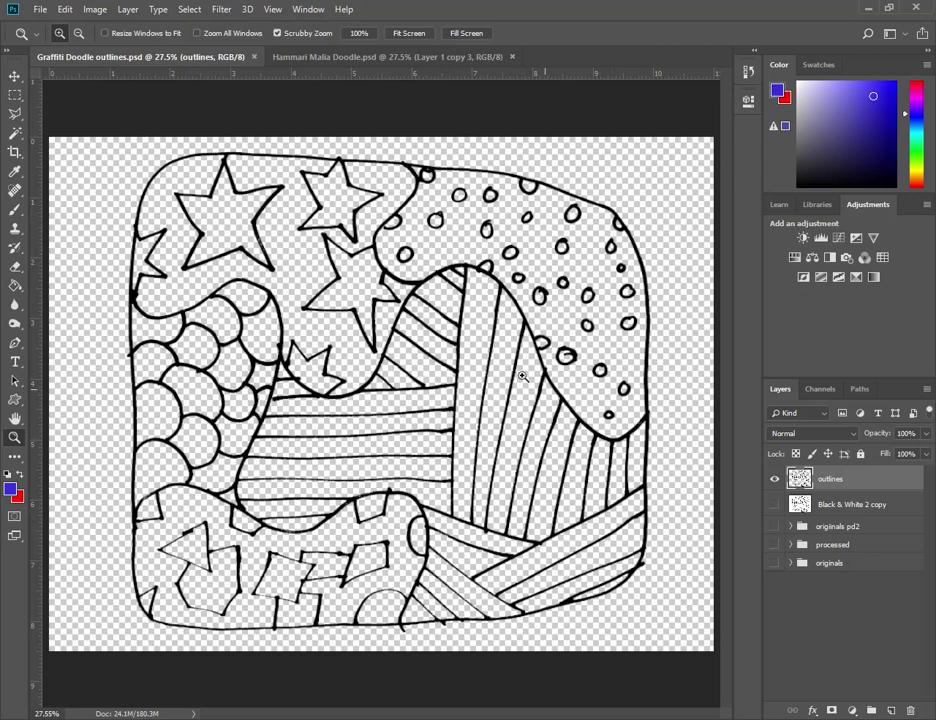
Select the inside of the top-left star with the Magic Wand, toggling the outlines to check it.
left_click(17, 136)
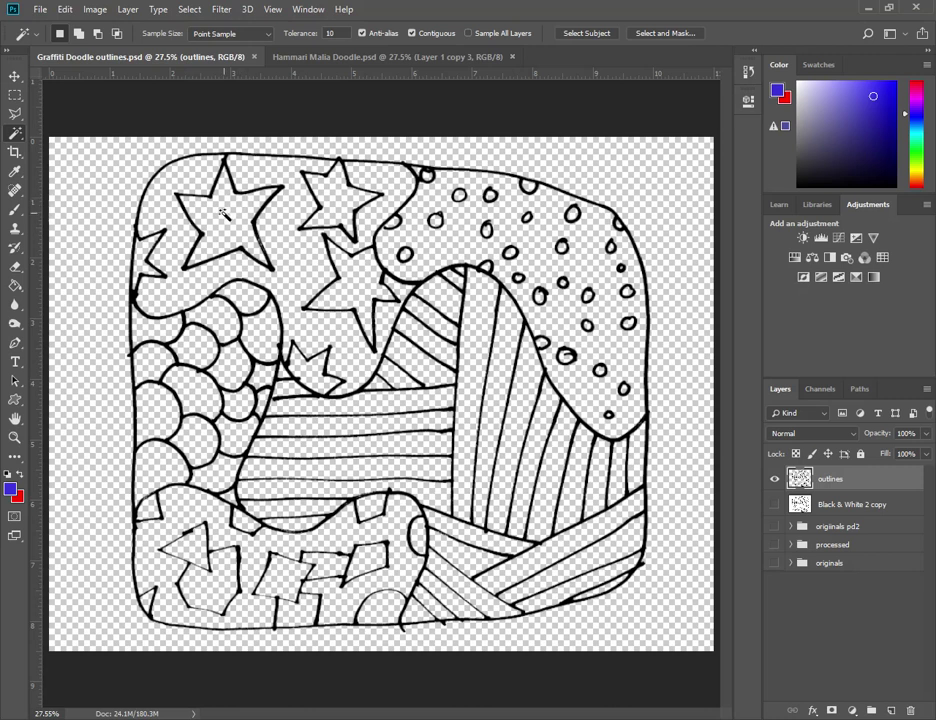
left_click(224, 214)
left_click(773, 480)
left_click(772, 483)
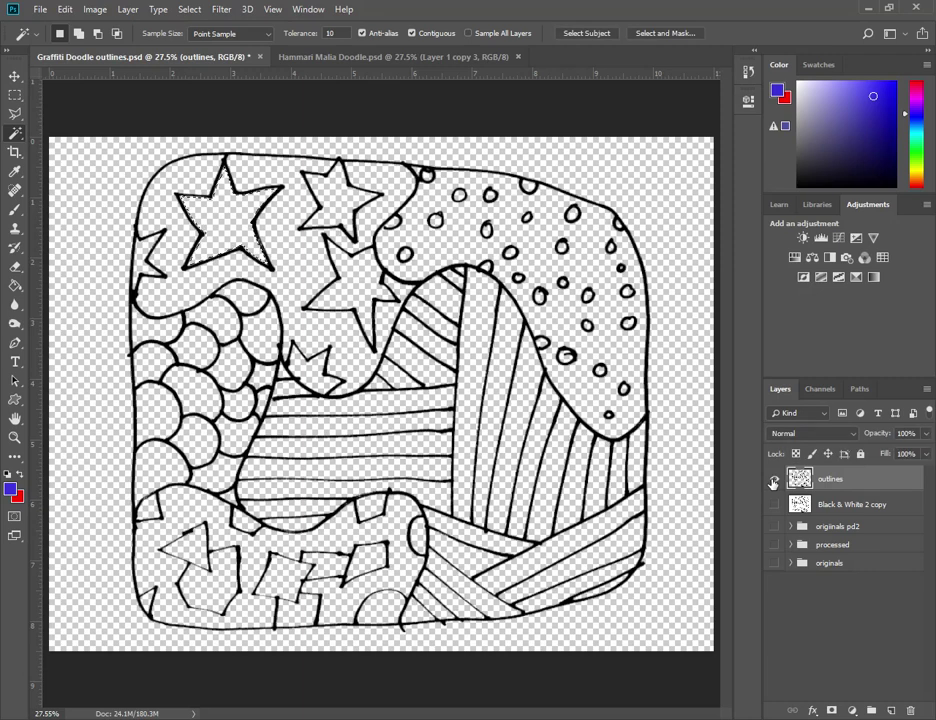
left_click(772, 483)
left_click(772, 483)
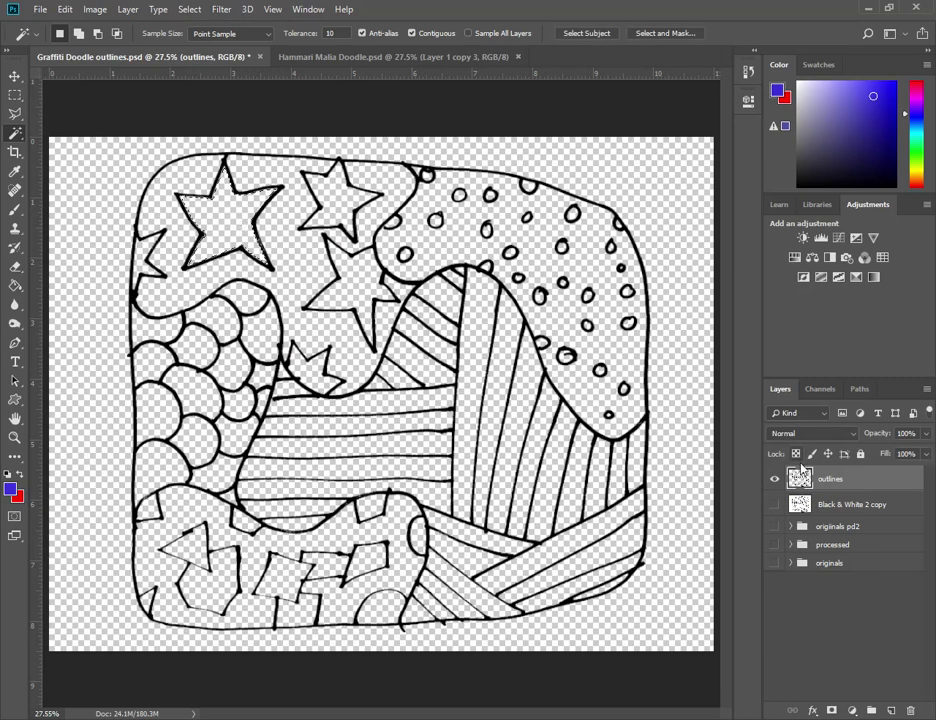
left_click(772, 483)
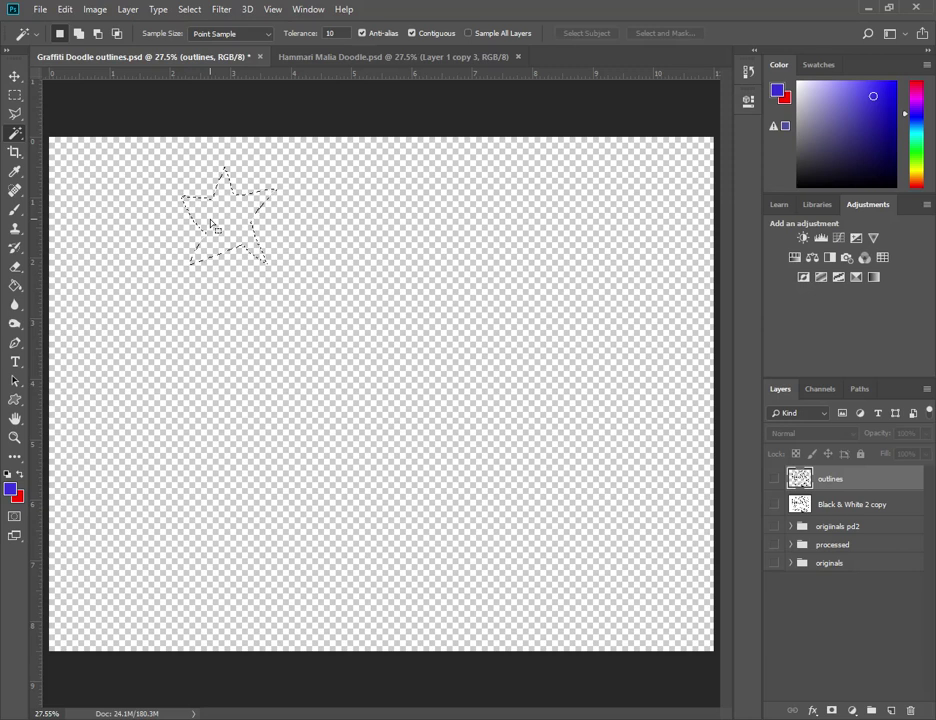
Zoom in to 200% on the star's edge, toggling the outlines layer to compare.
key("ctrl+plus")
key("ctrl+plus")
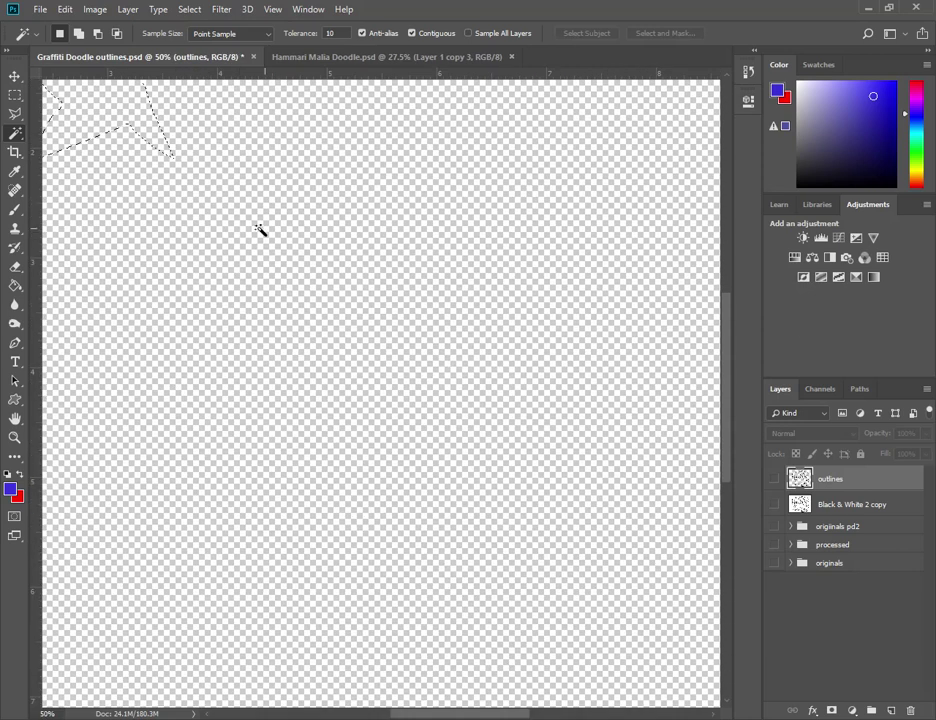
left_click_drag(257, 286, 368, 416)
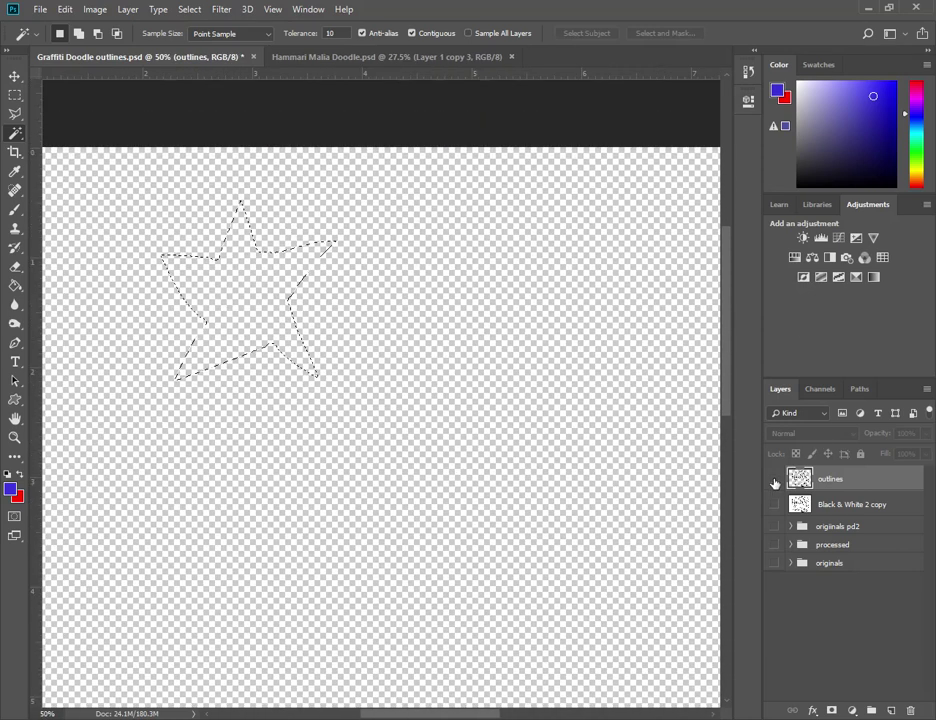
left_click(772, 483)
left_click(774, 483)
left_click(774, 483)
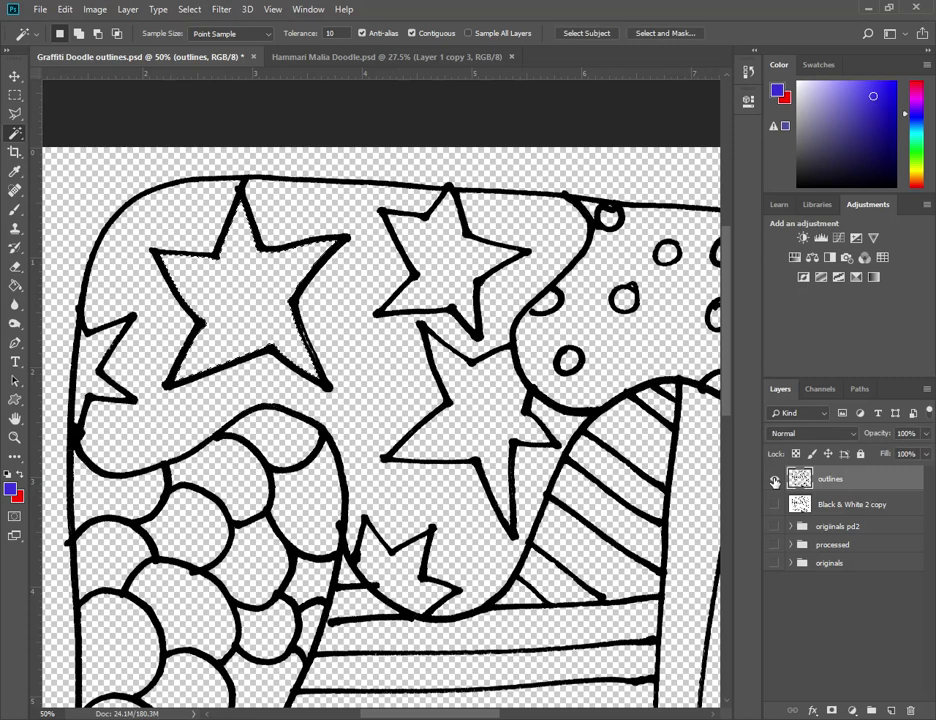
key("ctrl+plus")
key("ctrl+plus")
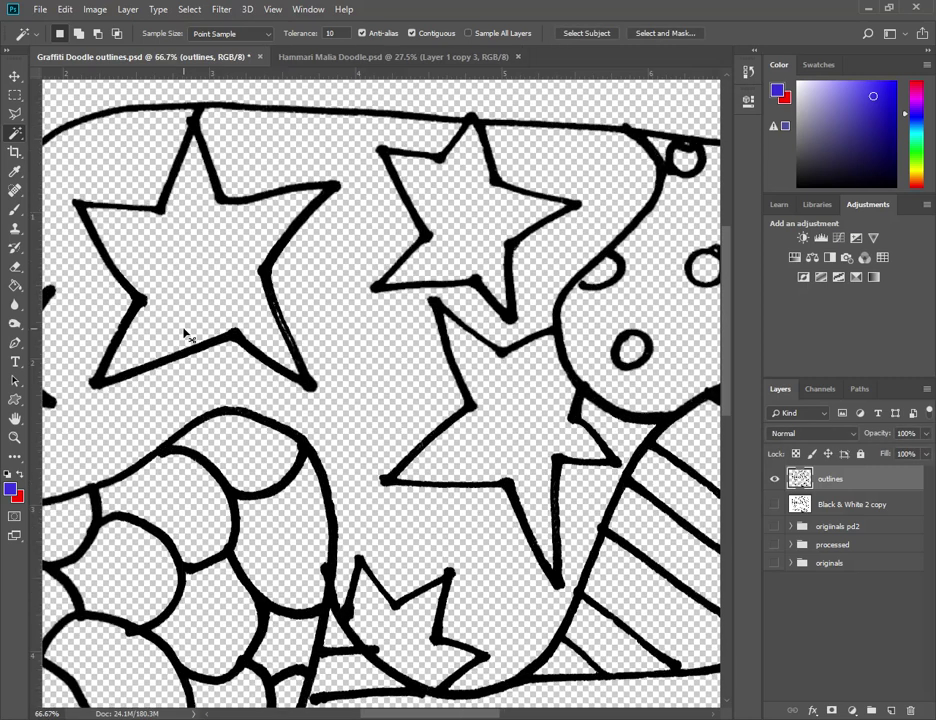
key("ctrl+plus")
key("ctrl+plus")
scroll(468, 440, "left", 3)
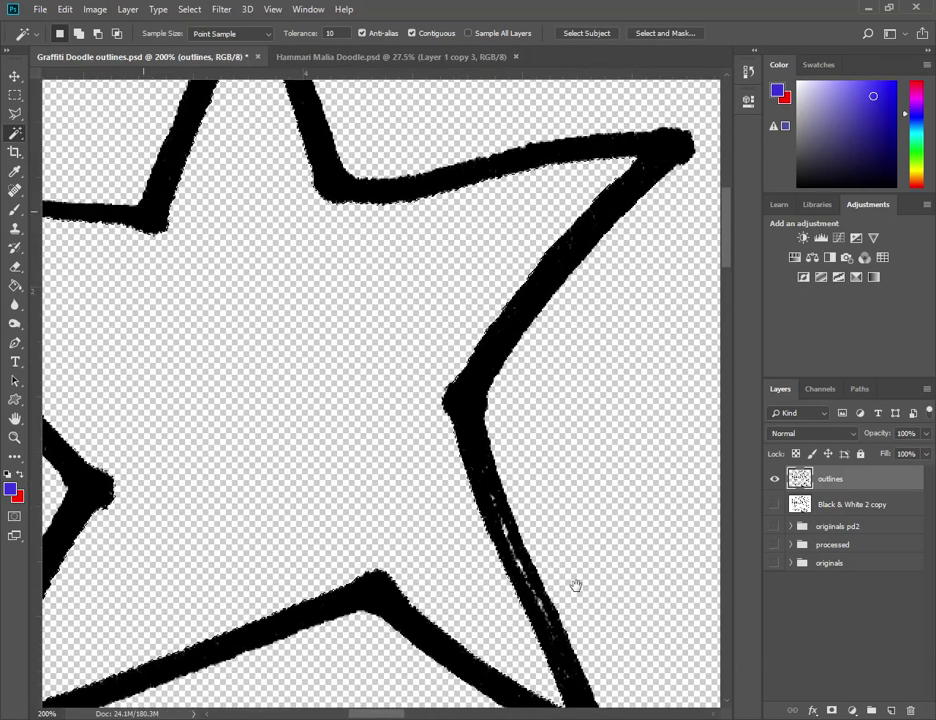
scroll(577, 584, "up", 3)
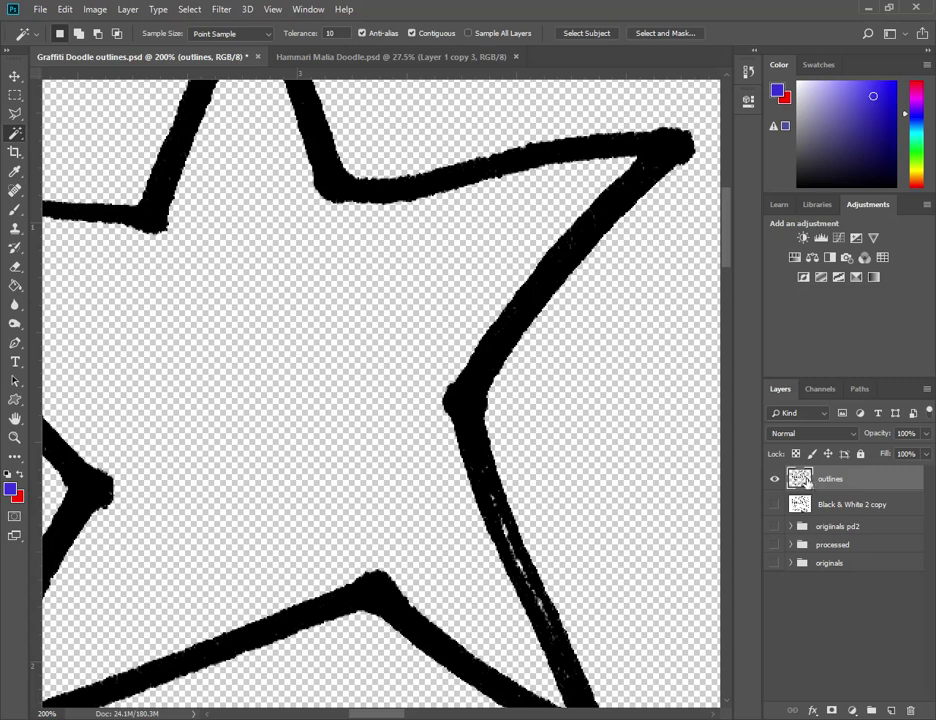
Pick the Eyedropper and zoom in to 800% on the outline's pixels.
left_click(65, 10)
mouse_move(92, 12)
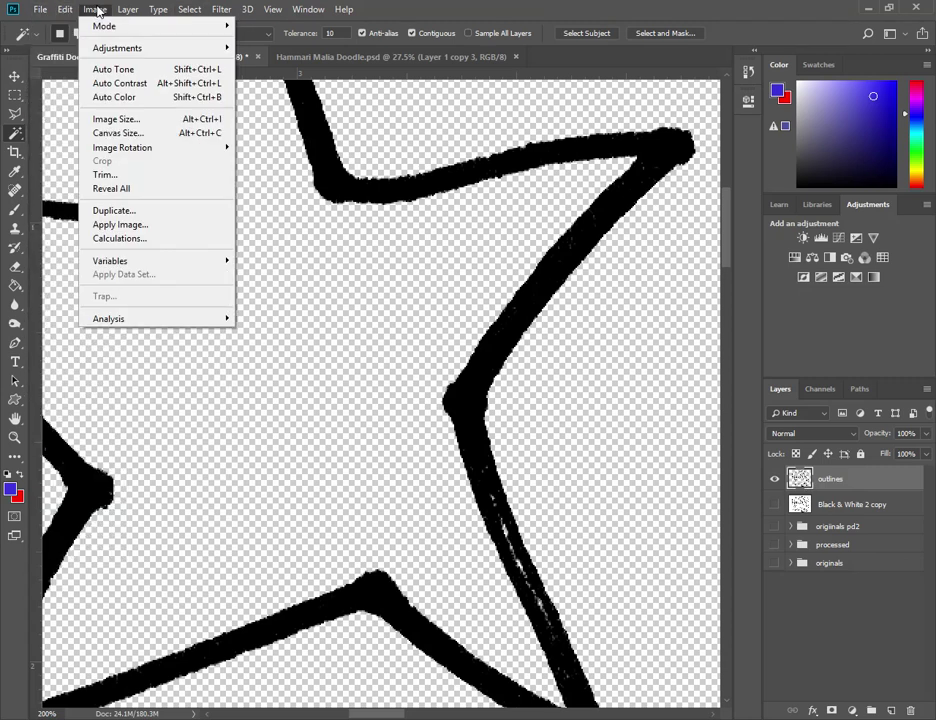
mouse_move(106, 50)
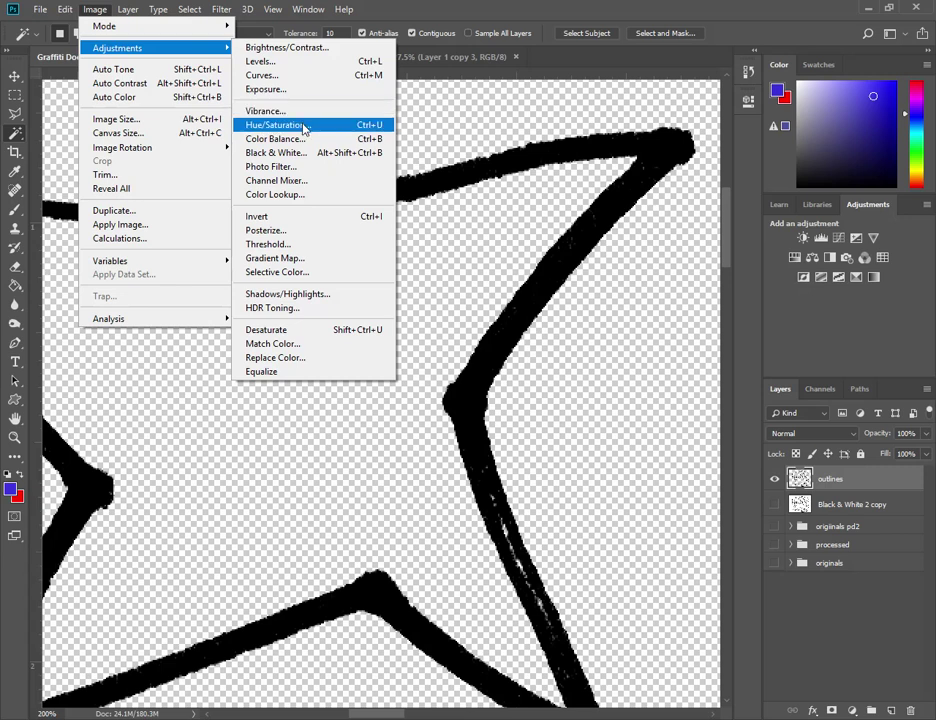
key("Escape")
key("i")
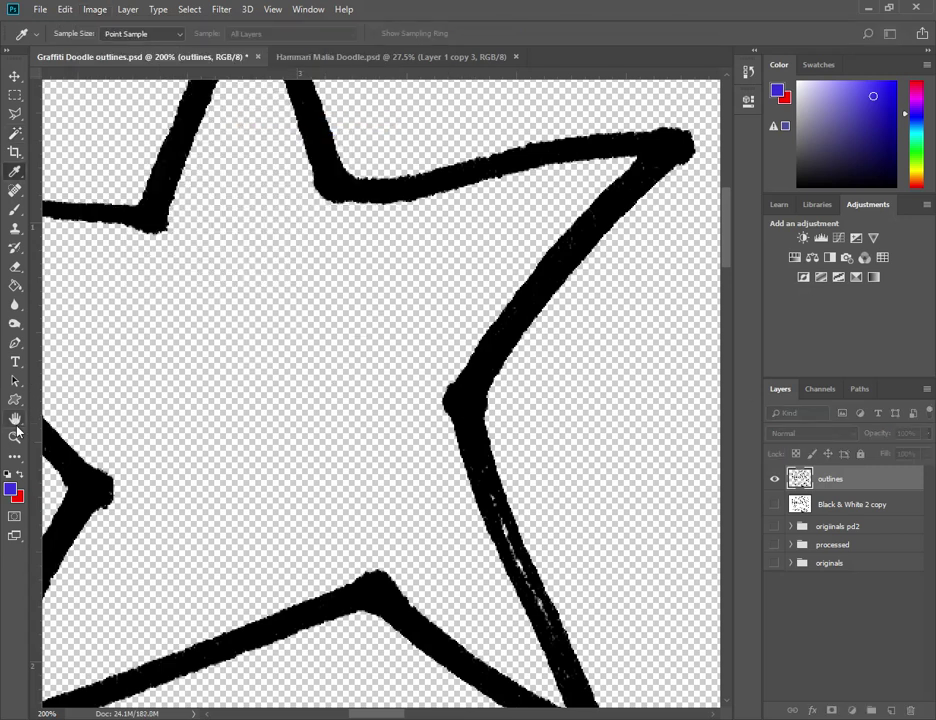
key("ctrl+plus")
key("ctrl+plus")
key("ctrl+plus")
key("ctrl+plus")
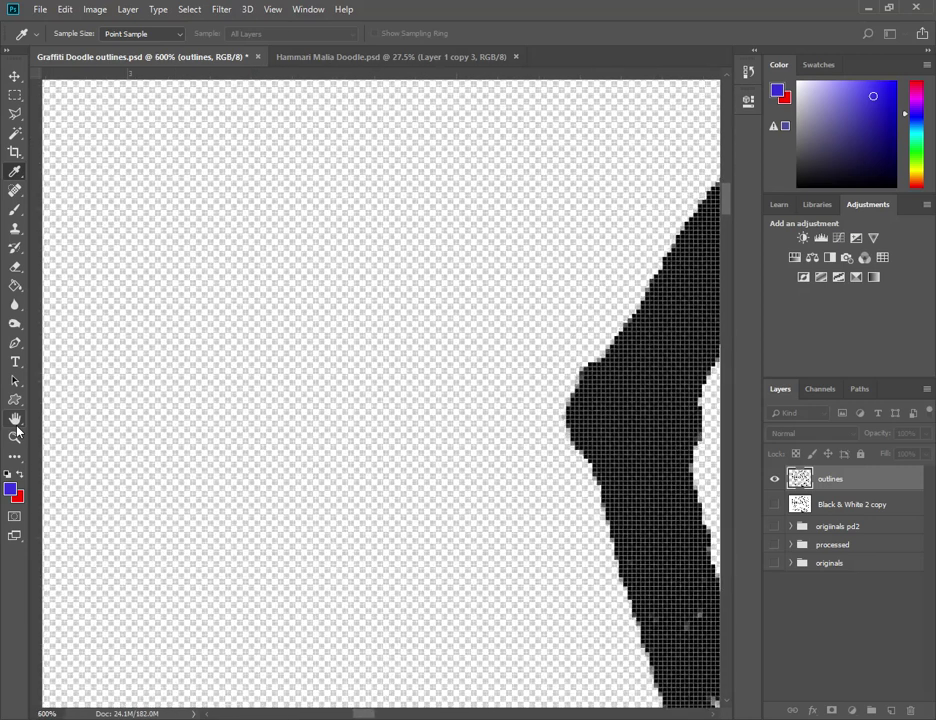
scroll(288, 412, "left", 3)
key("ctrl+plus")
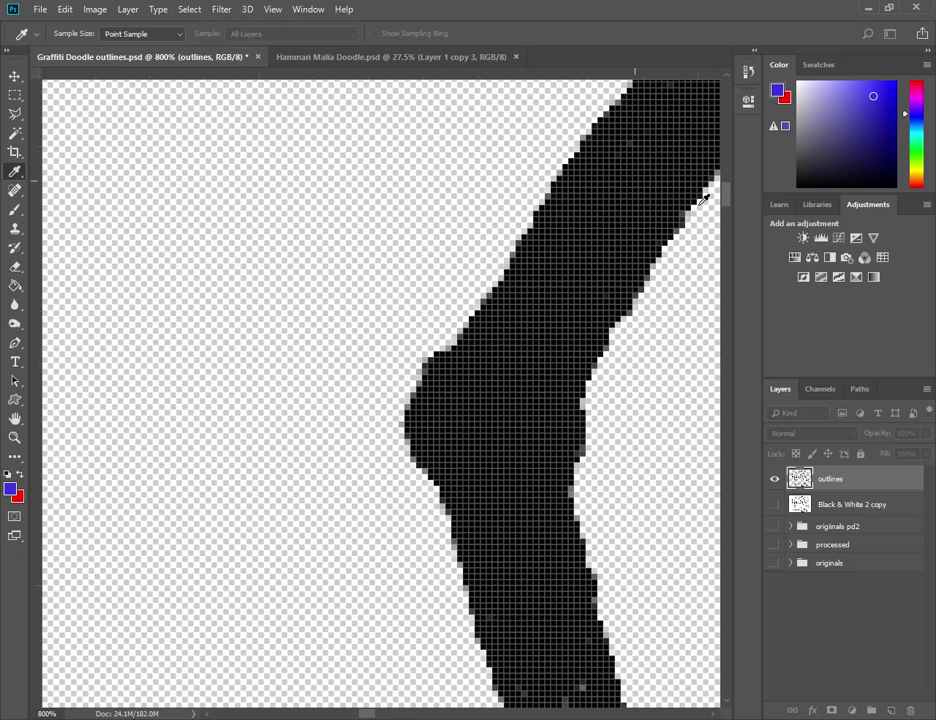
Apply Hue/Saturation with Lightness -100 to the outlines layer.
left_click(93, 9)
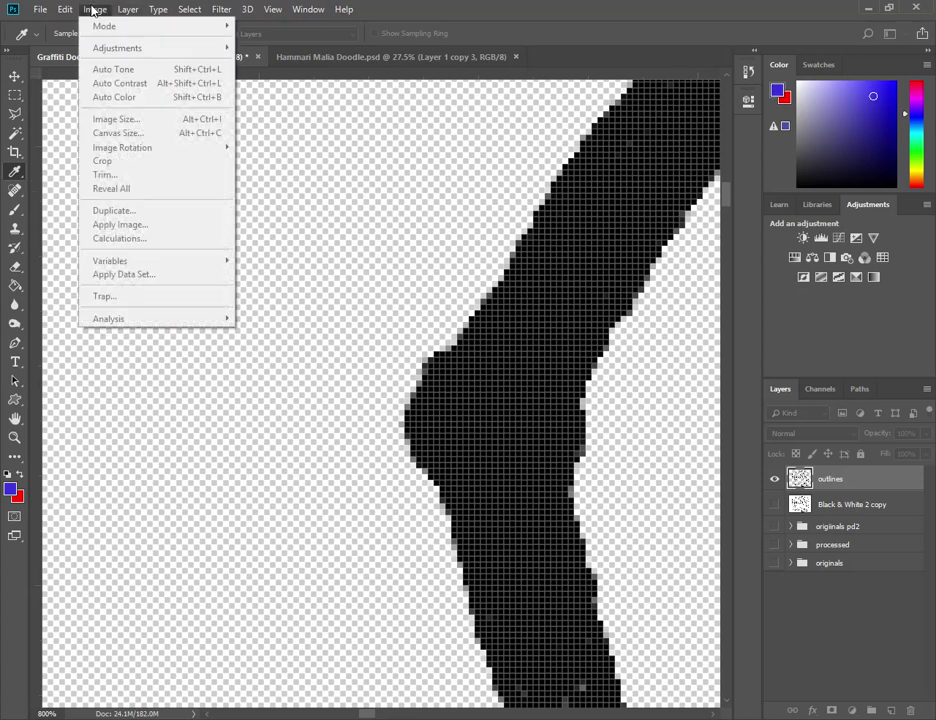
left_click(95, 9)
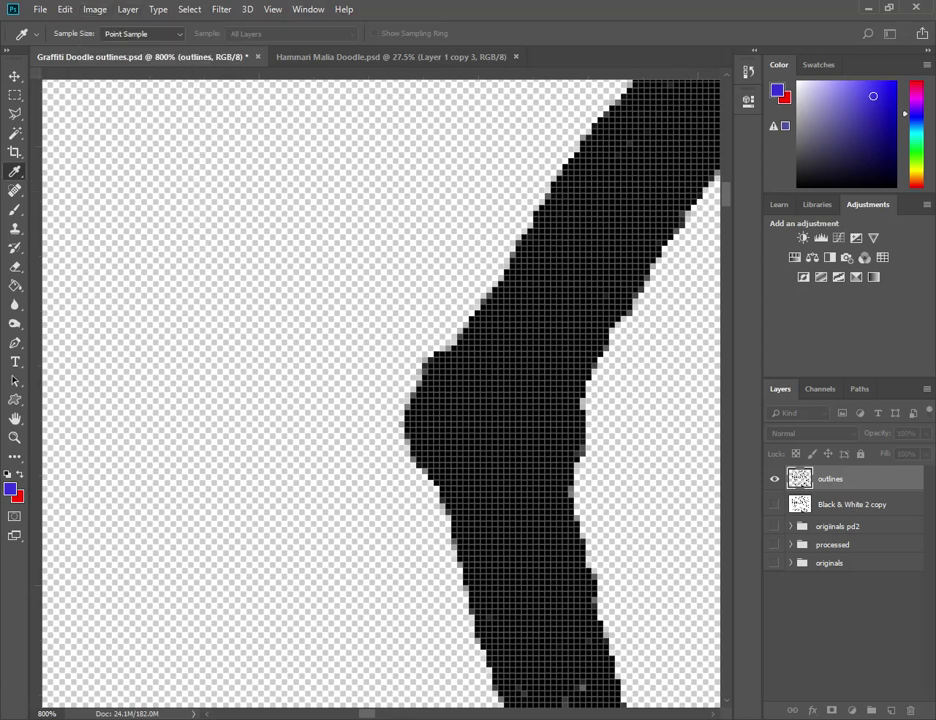
key("ctrl+u")
left_click_drag(896, 158, 171, 137)
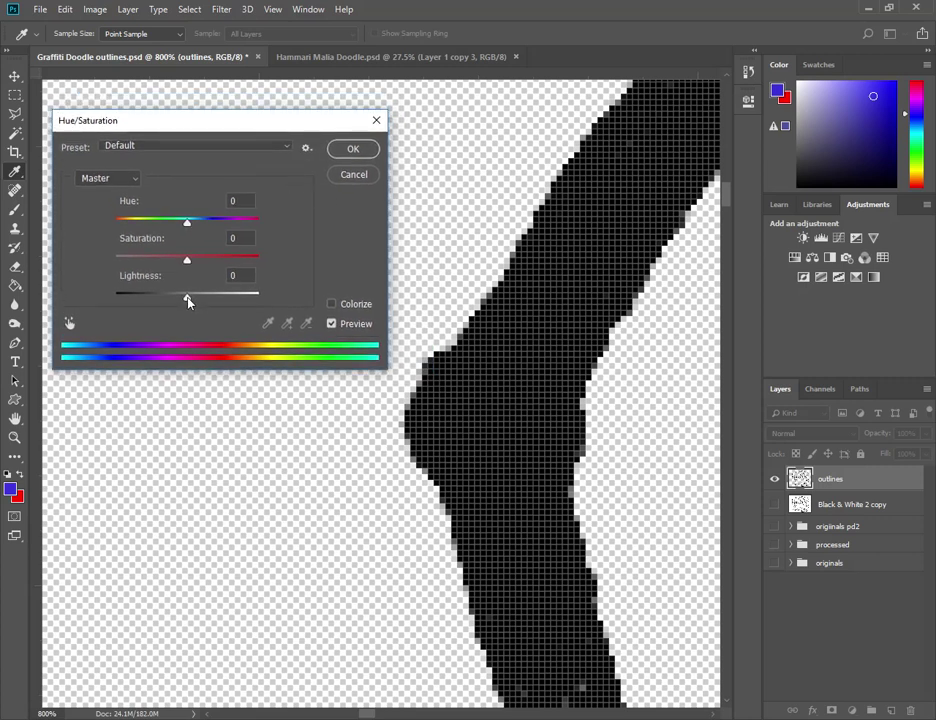
left_click_drag(188, 300, 60, 296)
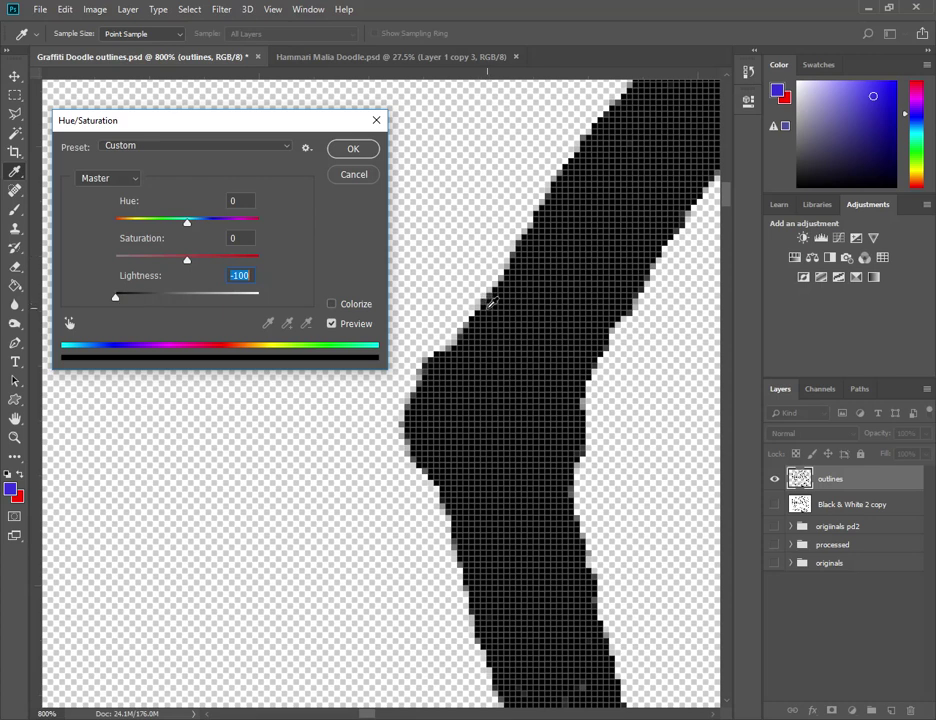
left_click(355, 149)
Fit the doodle on screen, add four more stars to the selection, and target the Black & White 2 copy layer.
key("ctrl+0")
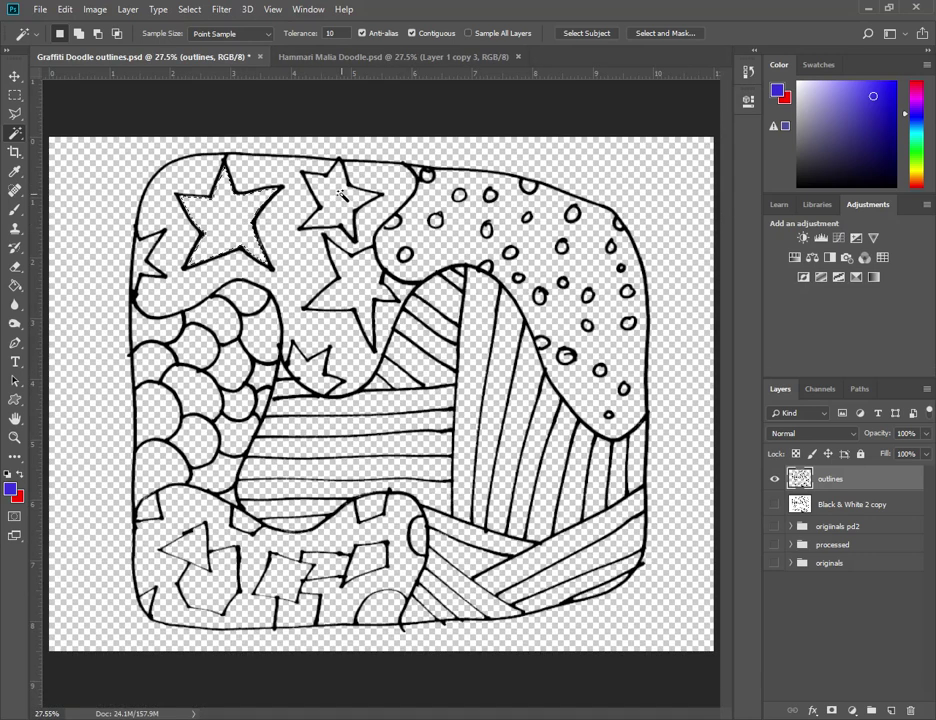
left_click(340, 195, "shift")
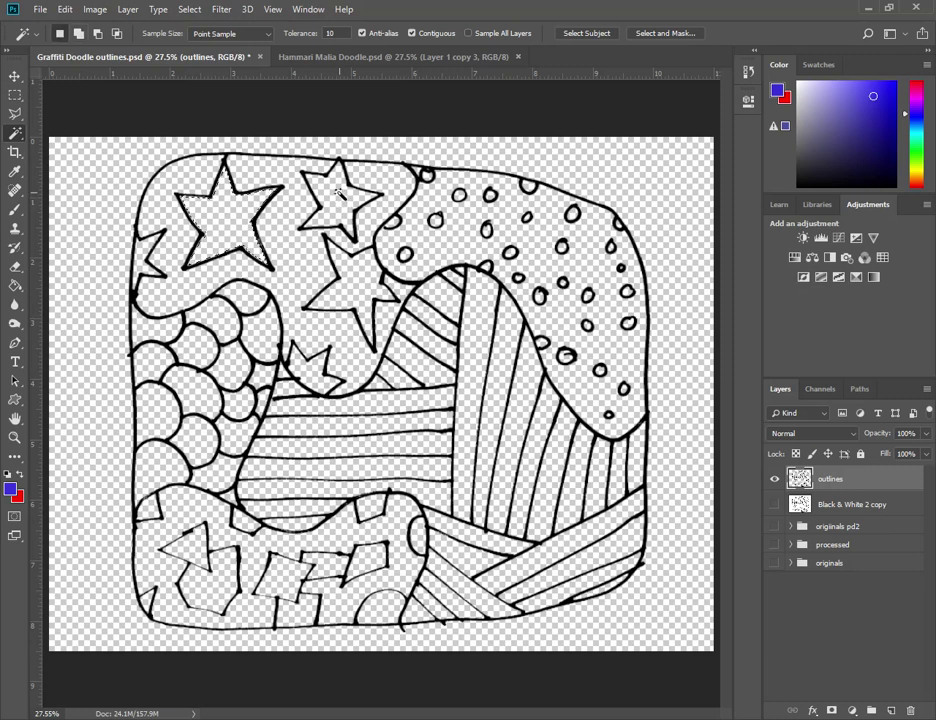
left_click(150, 255, "shift")
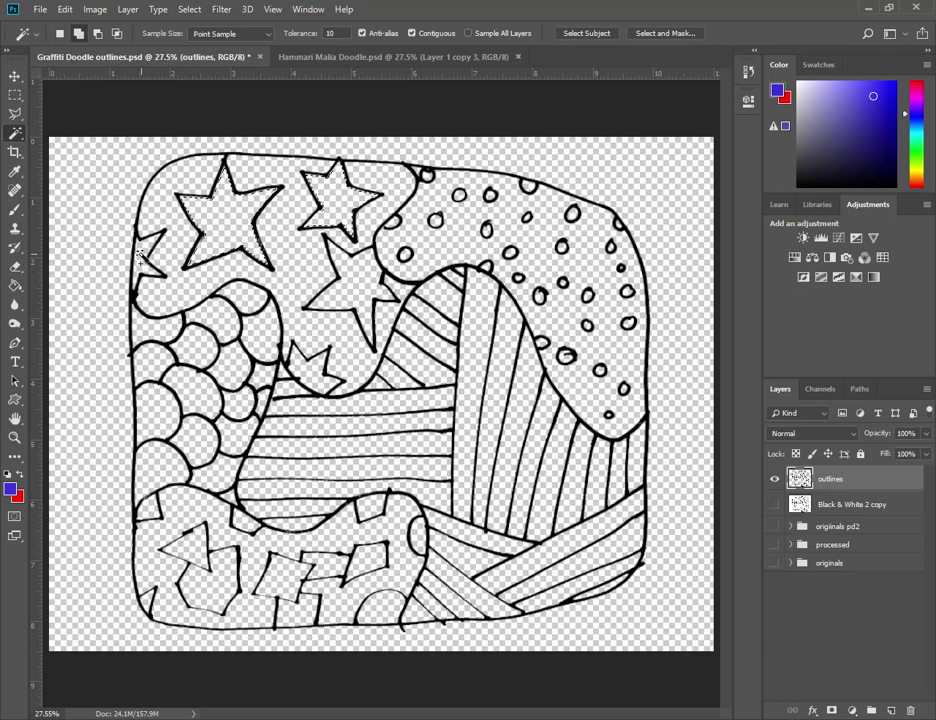
left_click(366, 287, "shift")
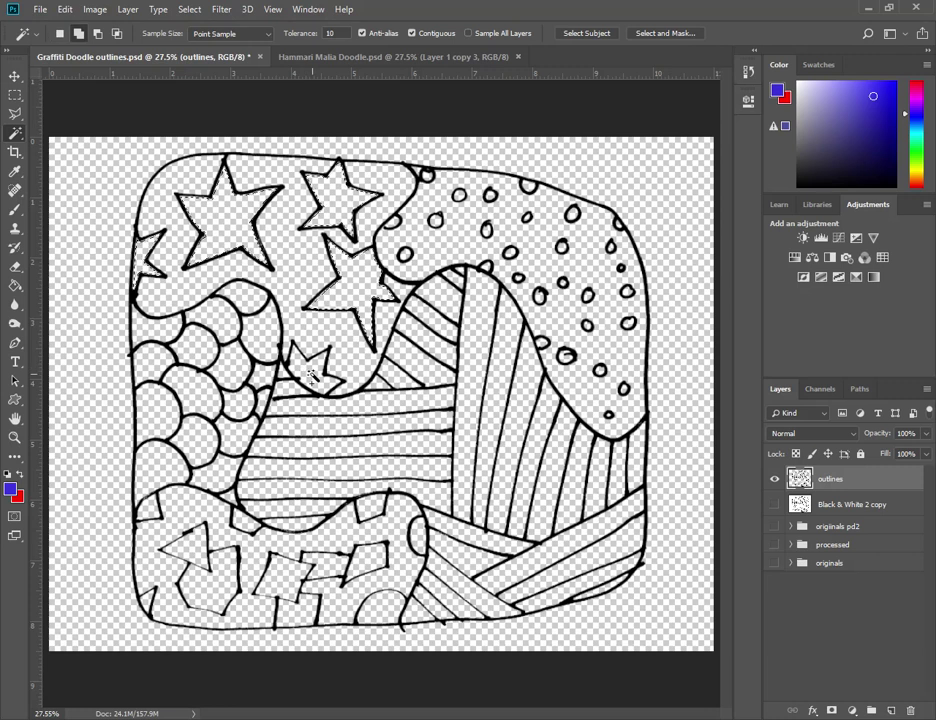
left_click(318, 378, "shift")
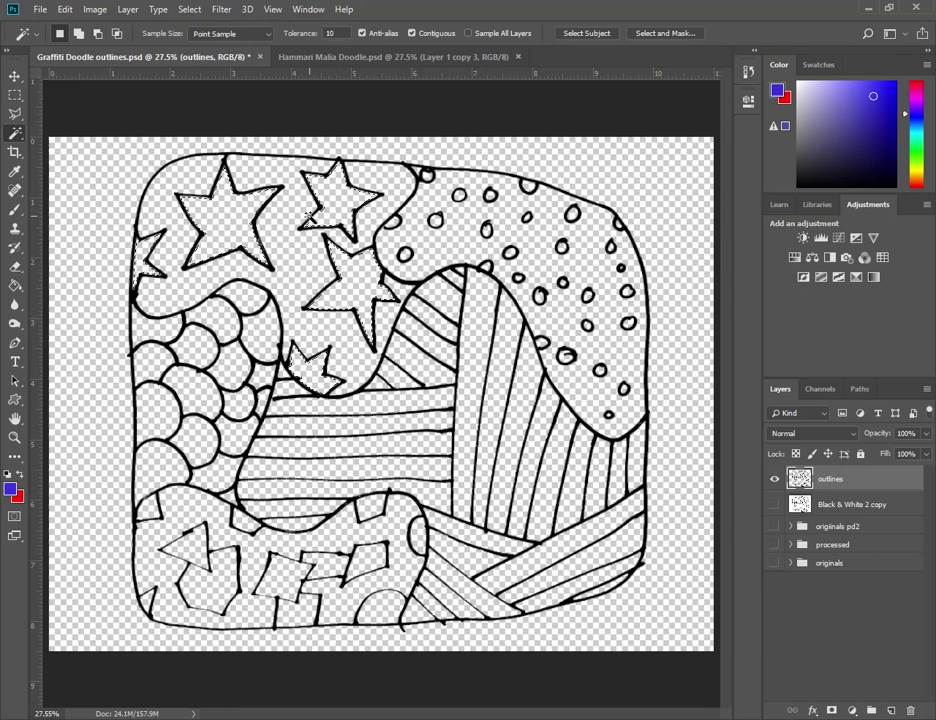
left_click(845, 504)
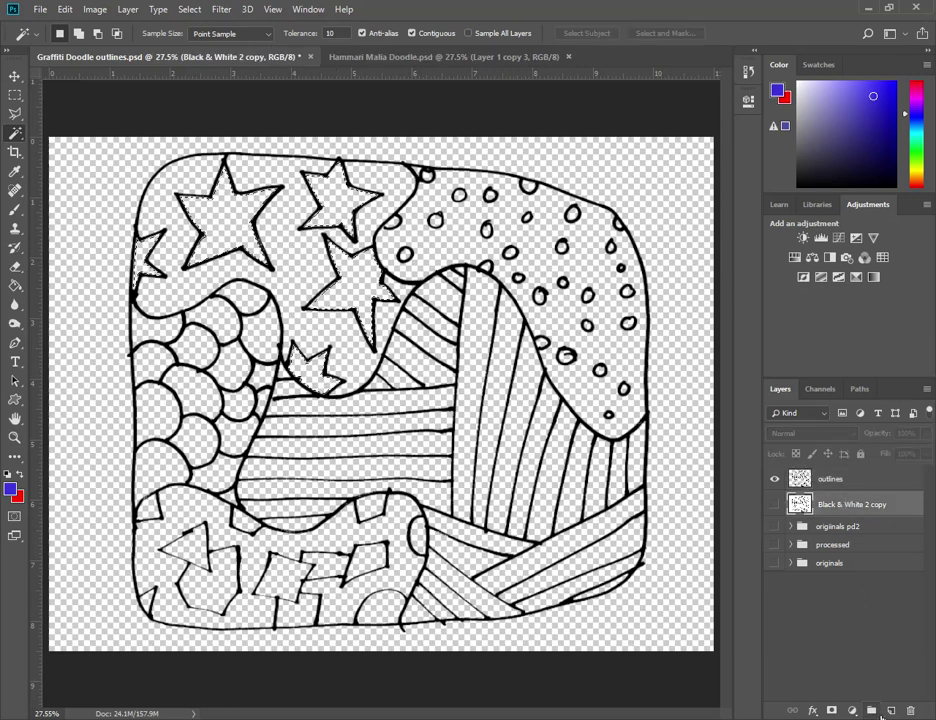
Add a new layer and set the Brush to Normal mode, 100% opacity and full flow.
left_click(891, 710)
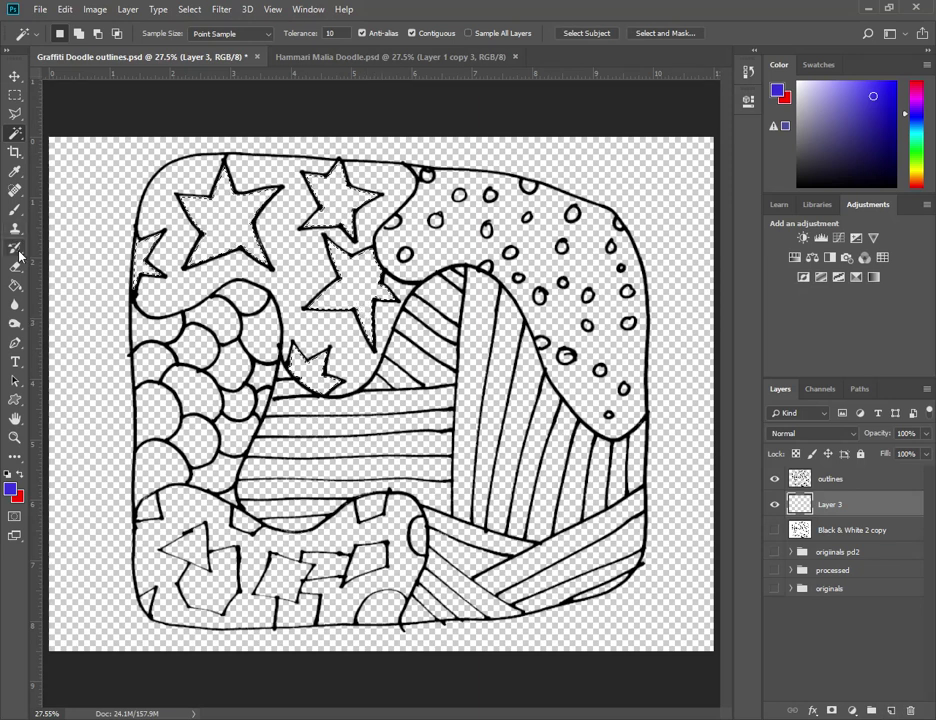
left_click(14, 210)
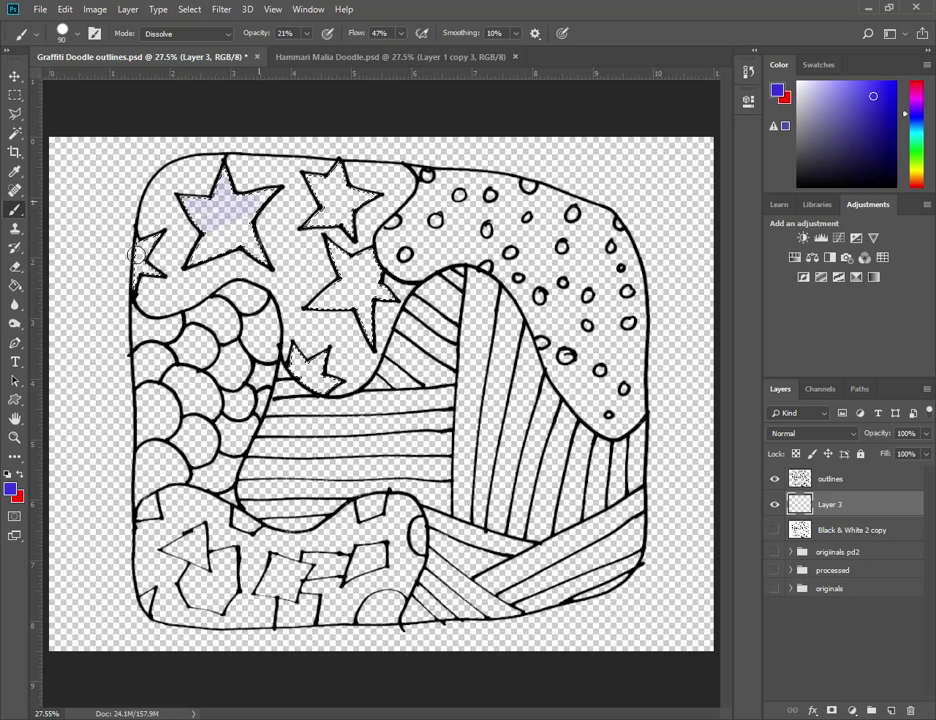
left_click(228, 38)
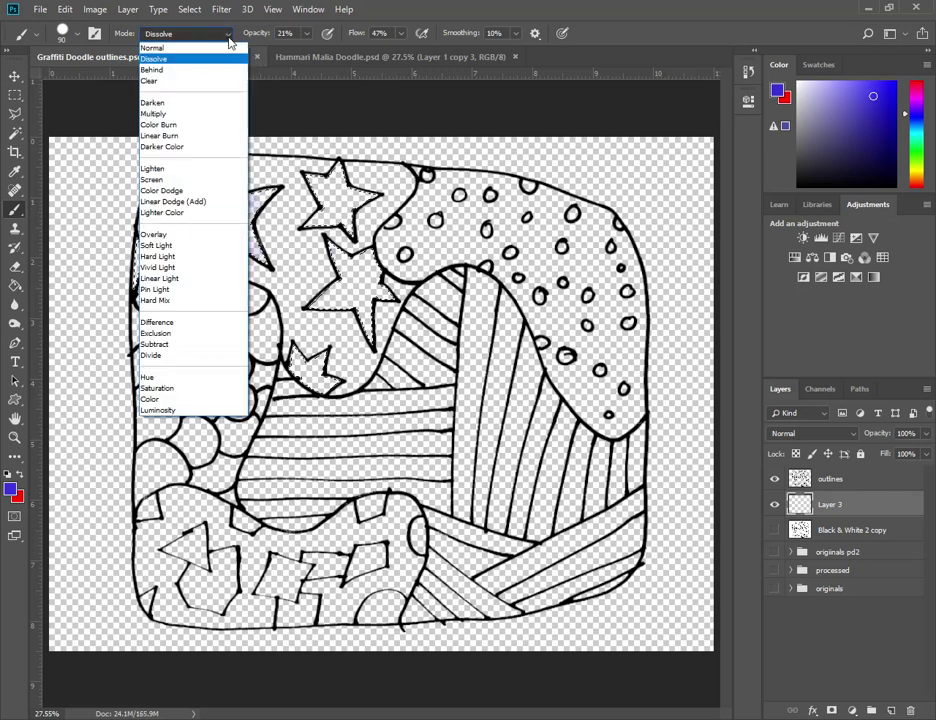
left_click(230, 47)
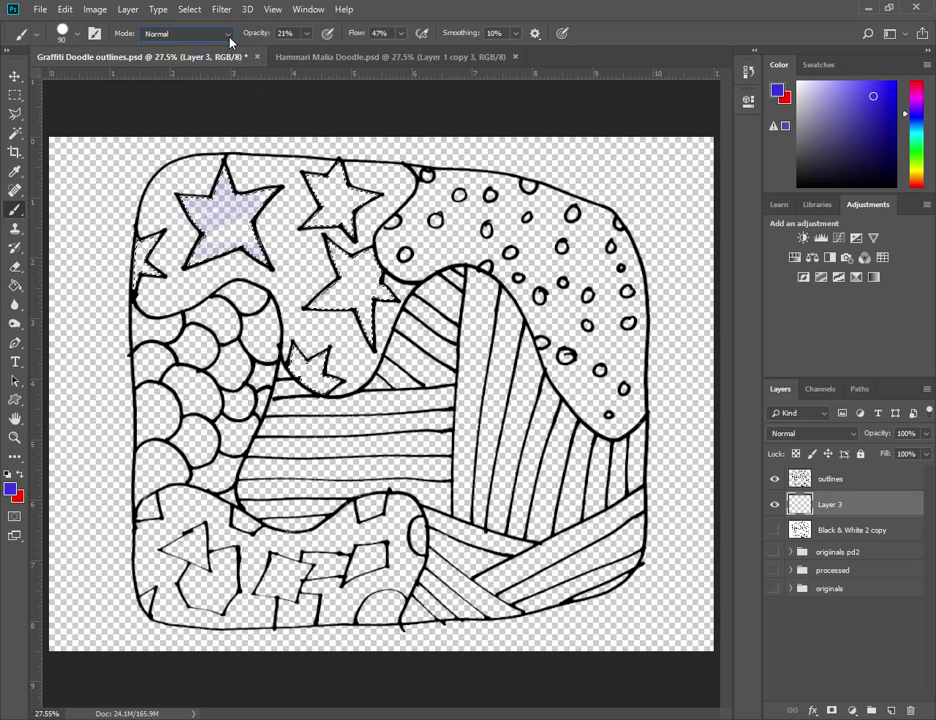
left_click(307, 34)
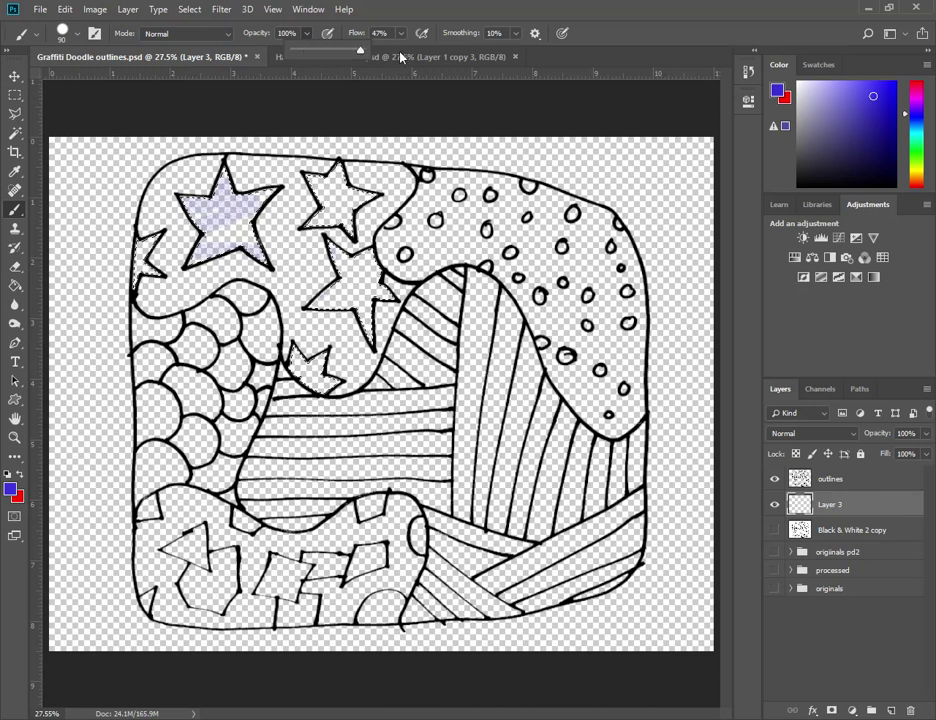
left_click_drag(401, 38, 495, 63)
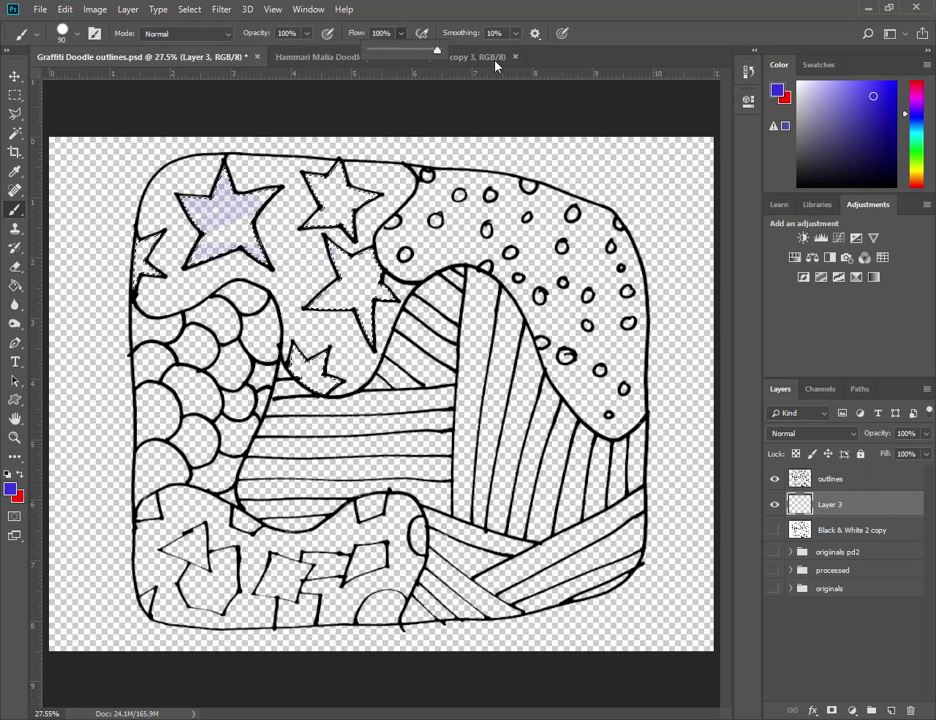
Paint the selected stars blue with smoothing at 8%, then shrink the brush to 90 px.
left_click_drag(264, 195, 170, 178)
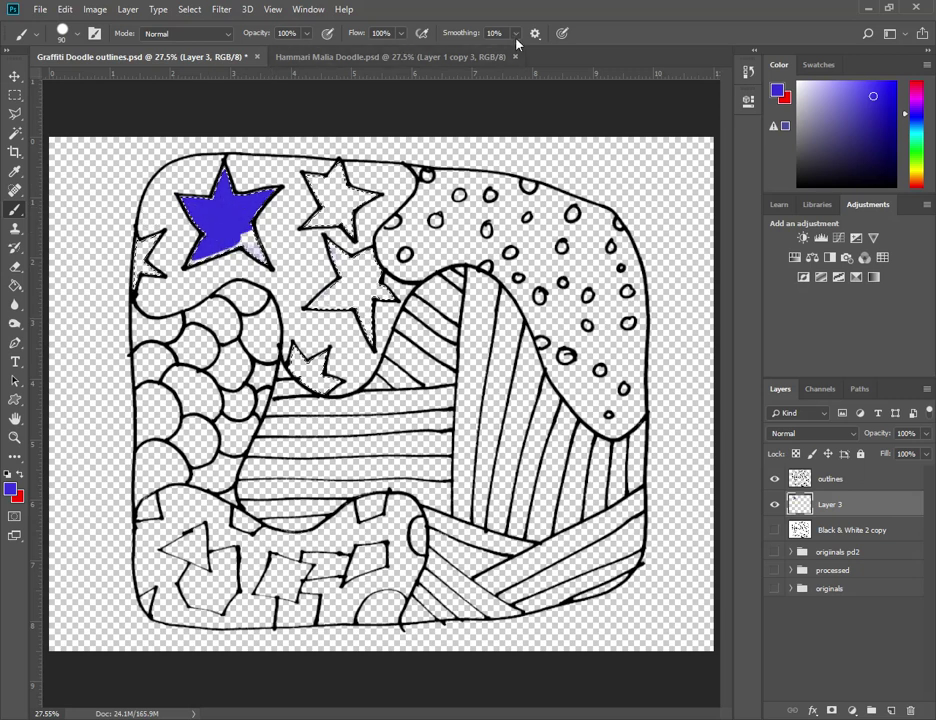
left_click_drag(516, 36, 601, 52)
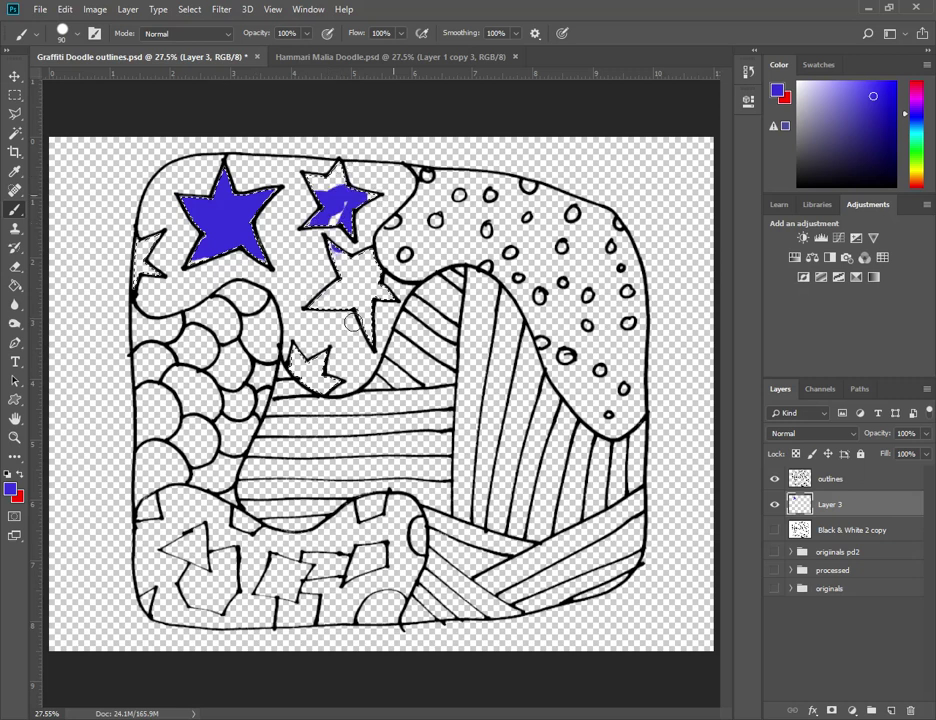
left_click(516, 35)
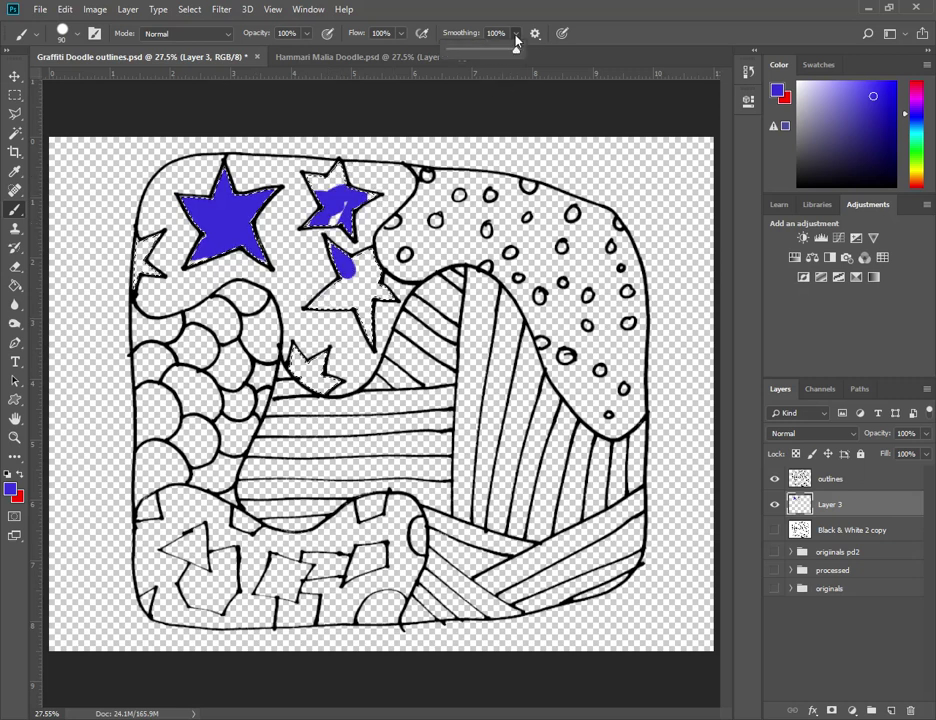
left_click(457, 53)
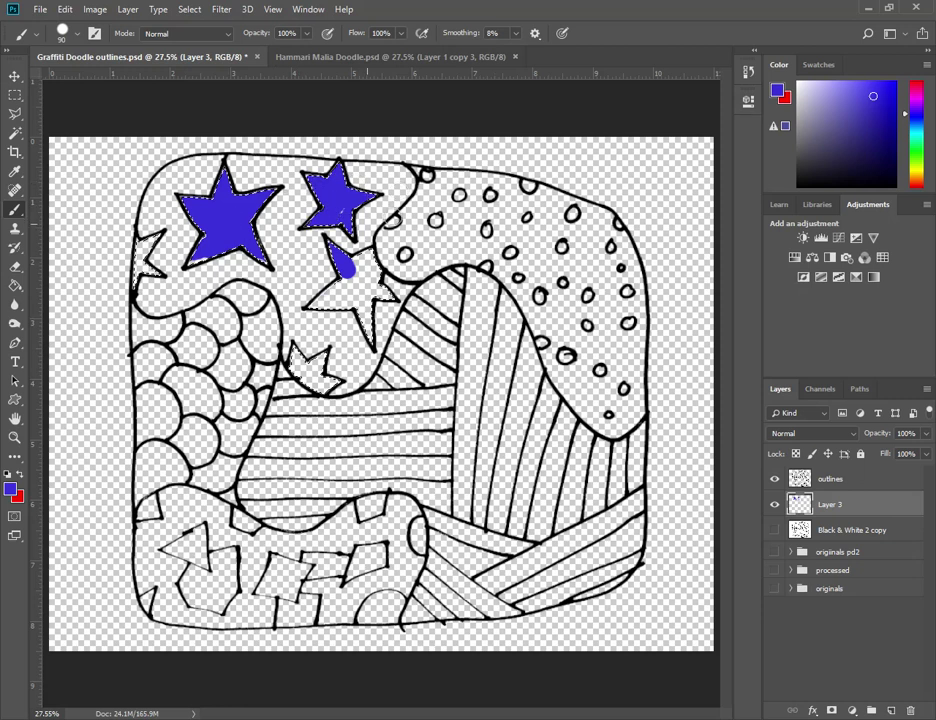
left_click_drag(366, 328, 296, 352)
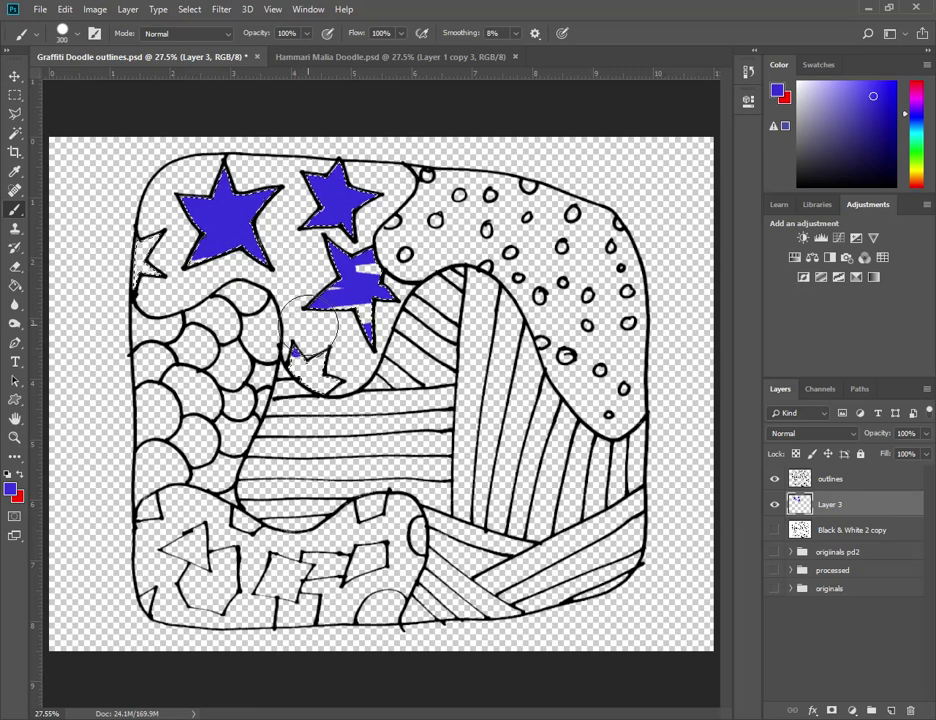
key("bracketright")
key("bracketright")
key("bracketright")
key("bracketright")
key("bracketright")
key("bracketright")
left_click_drag(320, 300, 195, 100)
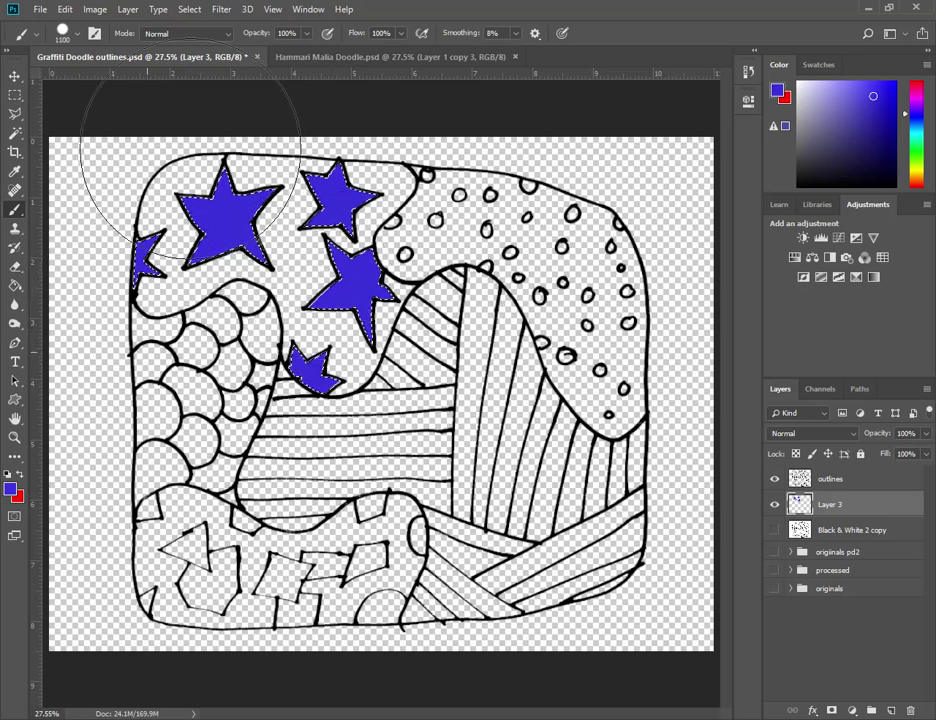
key("bracketleft")
key("bracketleft")
key("bracketleft")
key("bracketleft")
key("bracketleft")
key("bracketleft")
key("bracketleft")
key("bracketleft")
key("bracketleft")
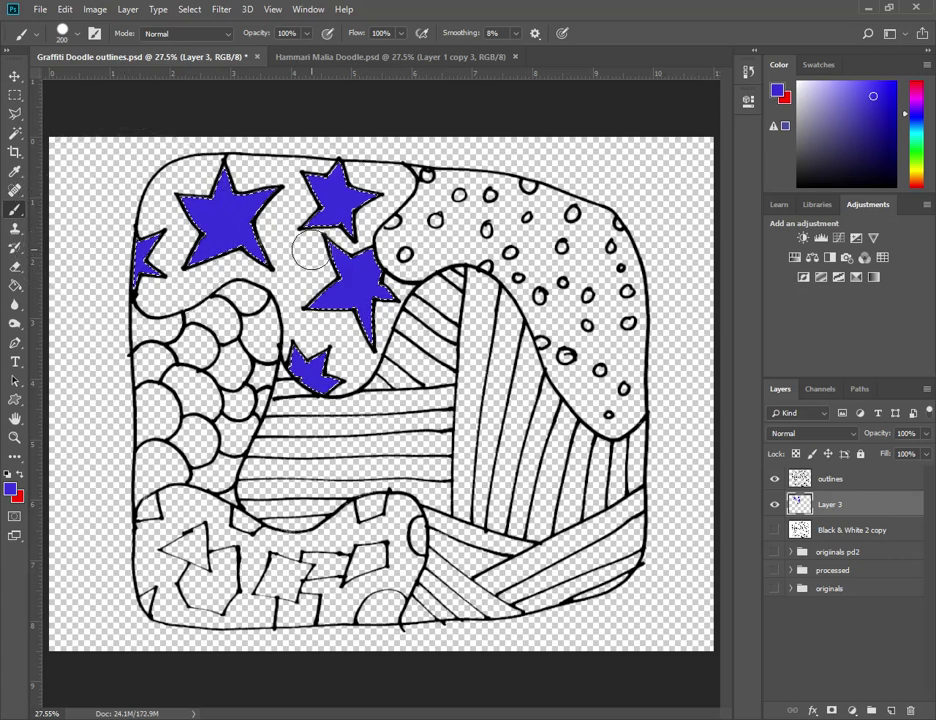
key("bracketleft")
key("bracketleft")
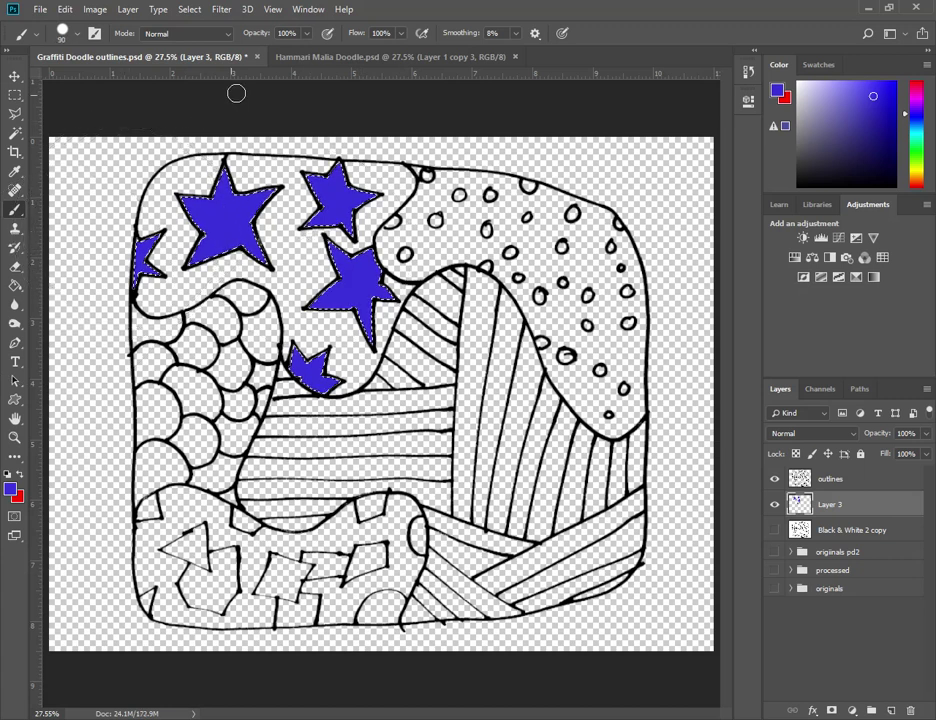
Clear the blue paint and fill the star selection with yellow ffe400 using Edit > Fill.
key("Delete")
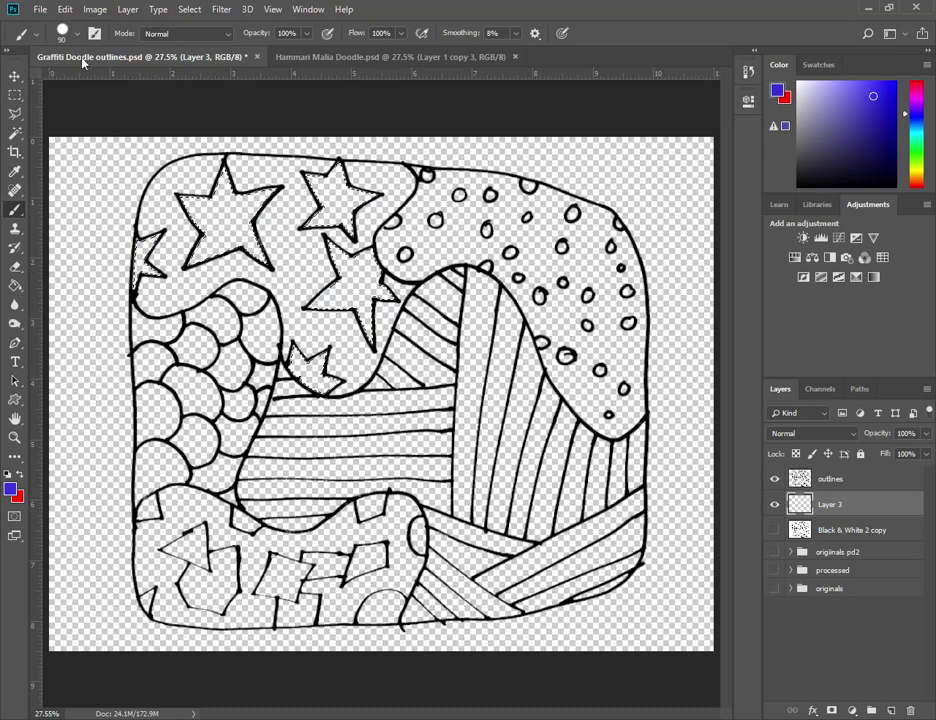
left_click(65, 10)
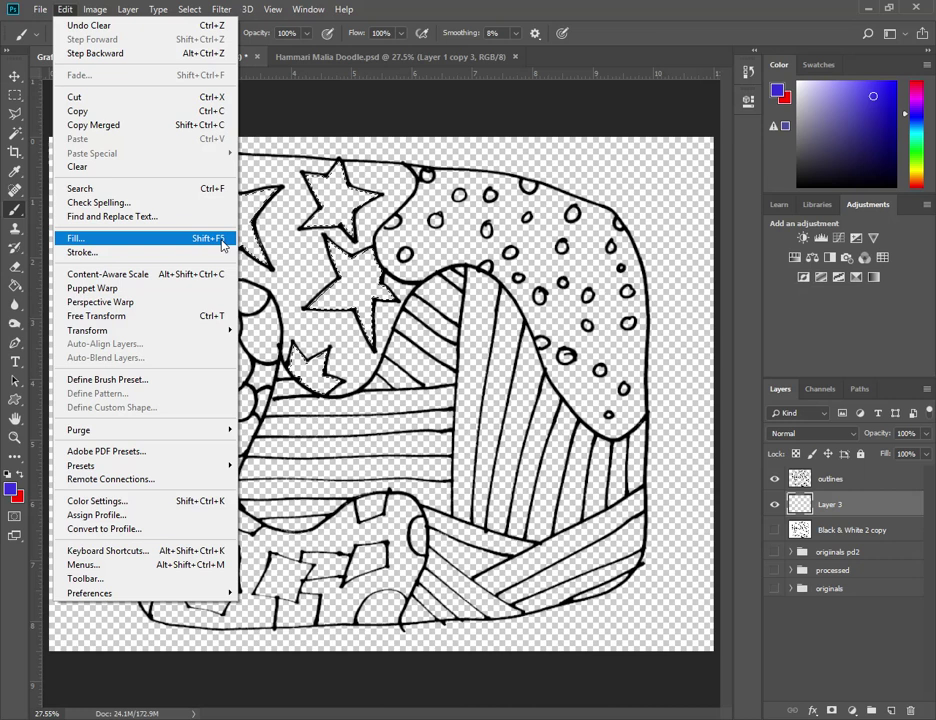
left_click(222, 245)
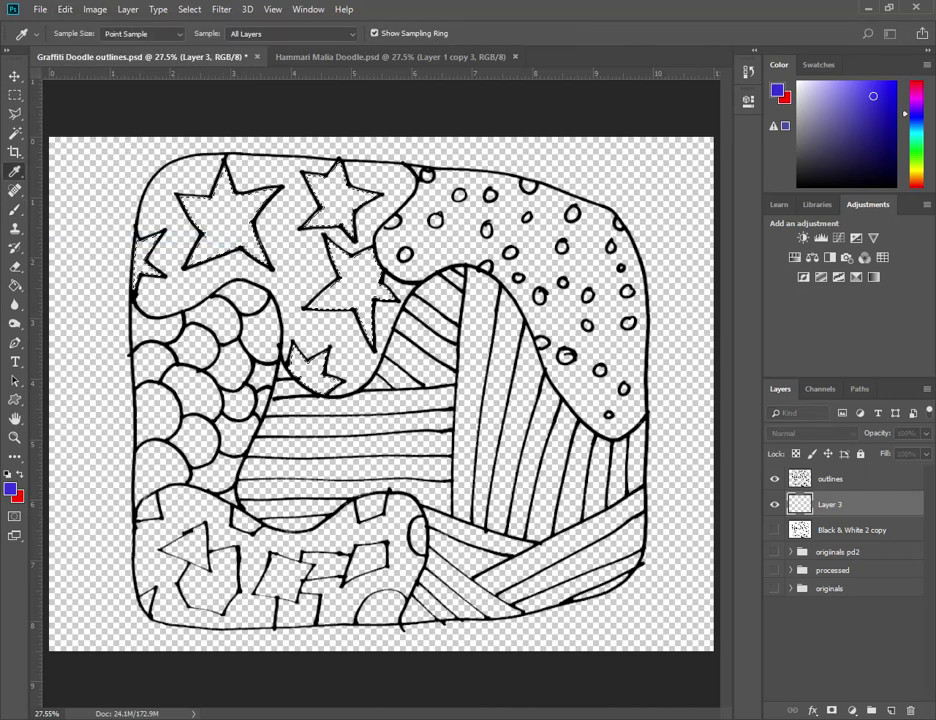
left_click_drag(424, 186, 457, 153)
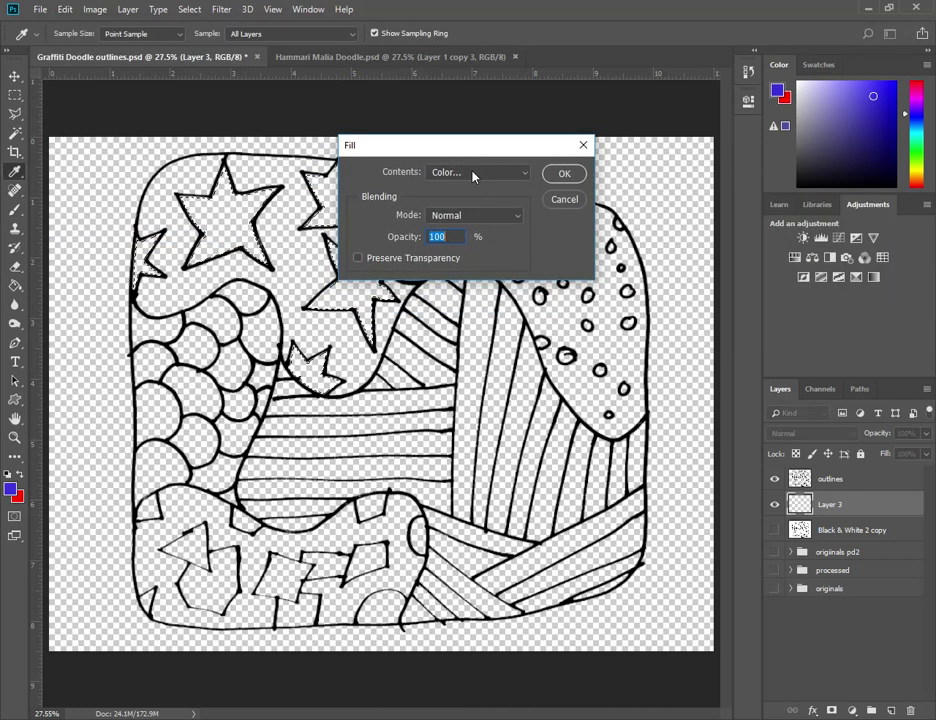
left_click(473, 175)
left_click(473, 178)
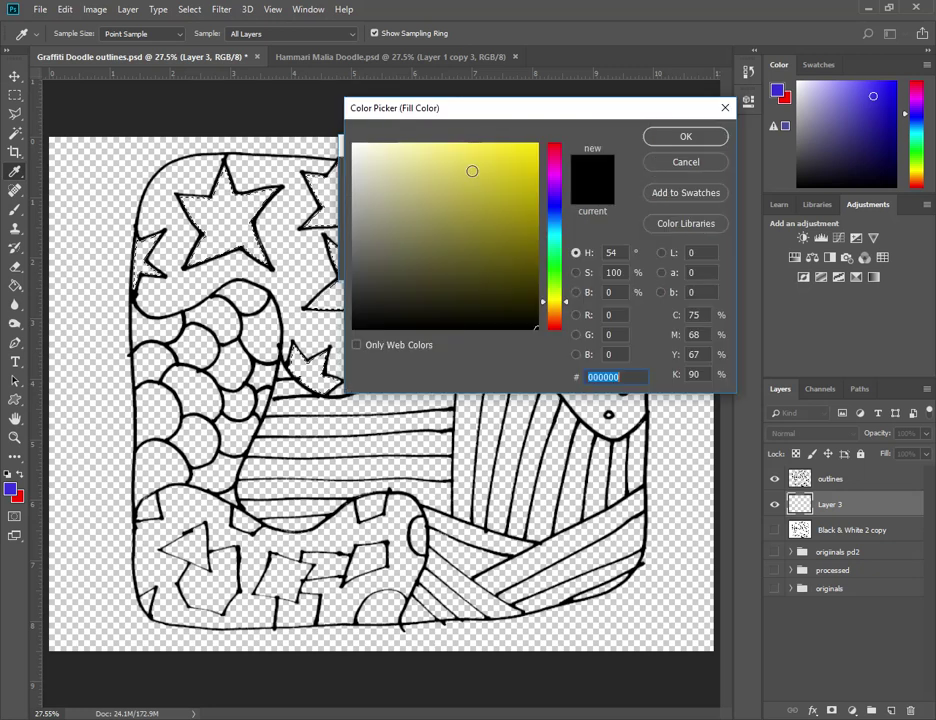
type("ffe400")
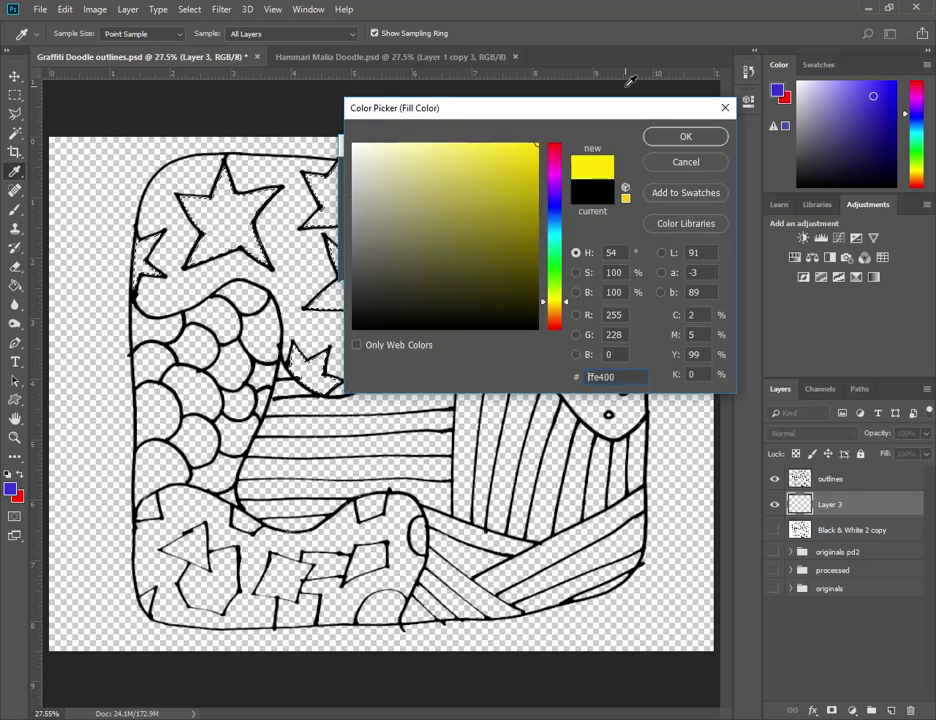
left_click(704, 143)
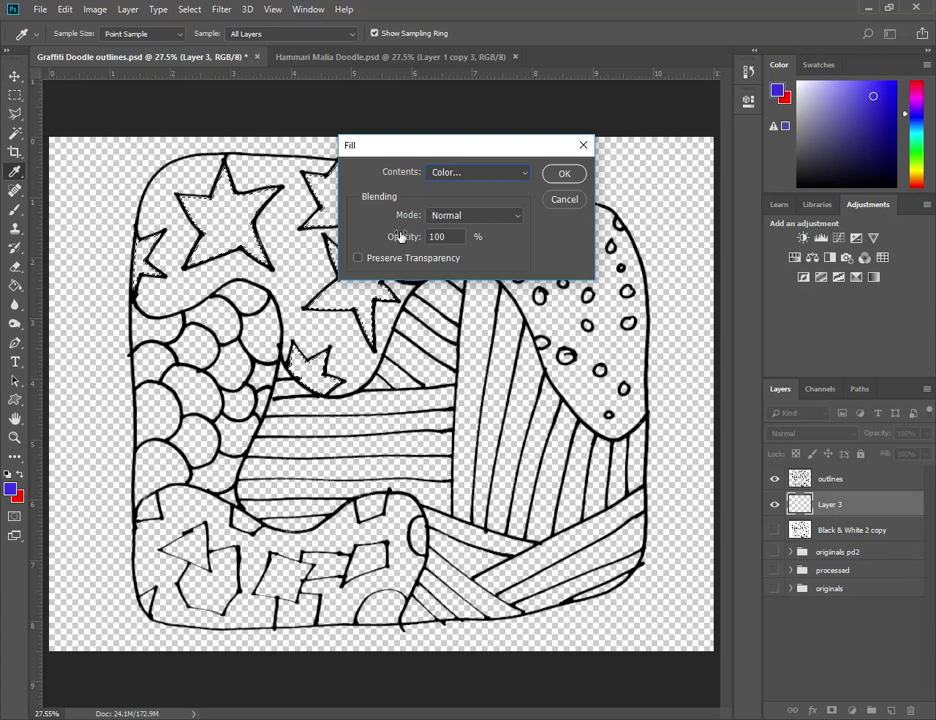
left_click(490, 172)
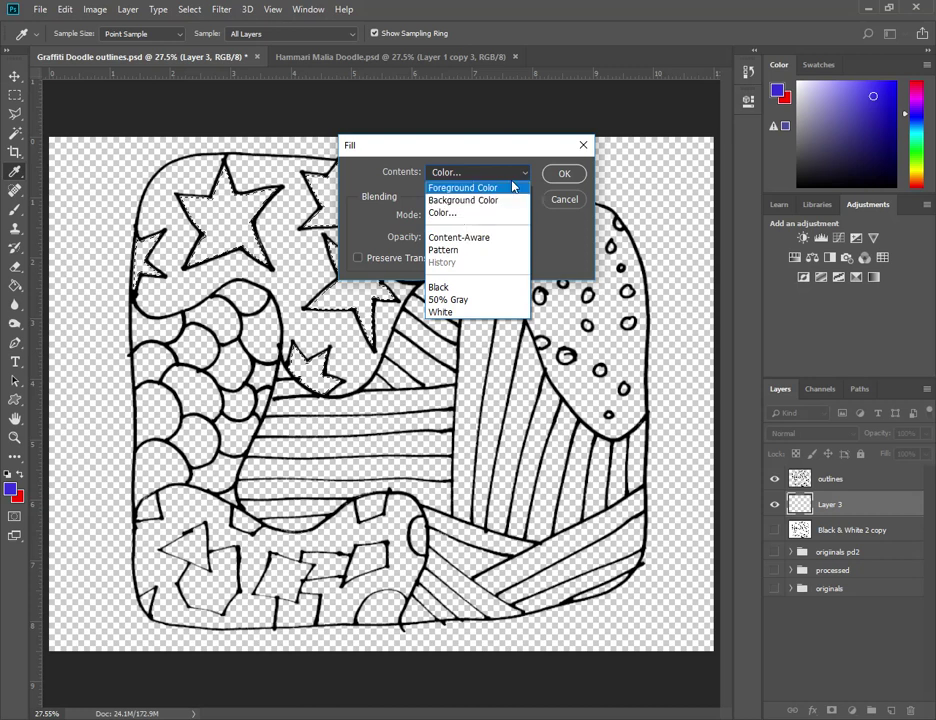
left_click(494, 214)
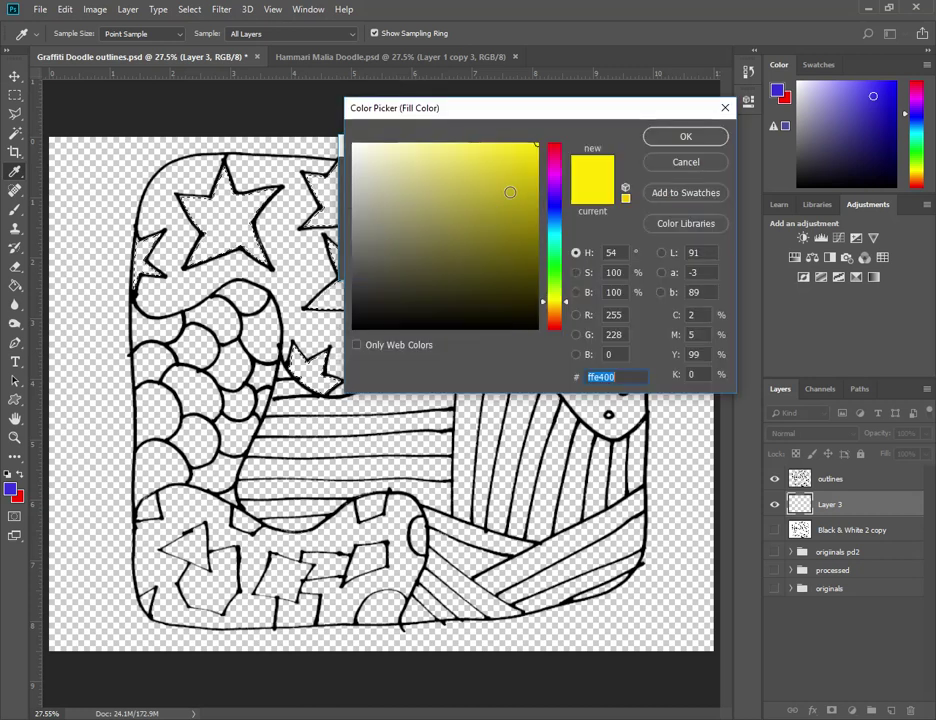
left_click(689, 135)
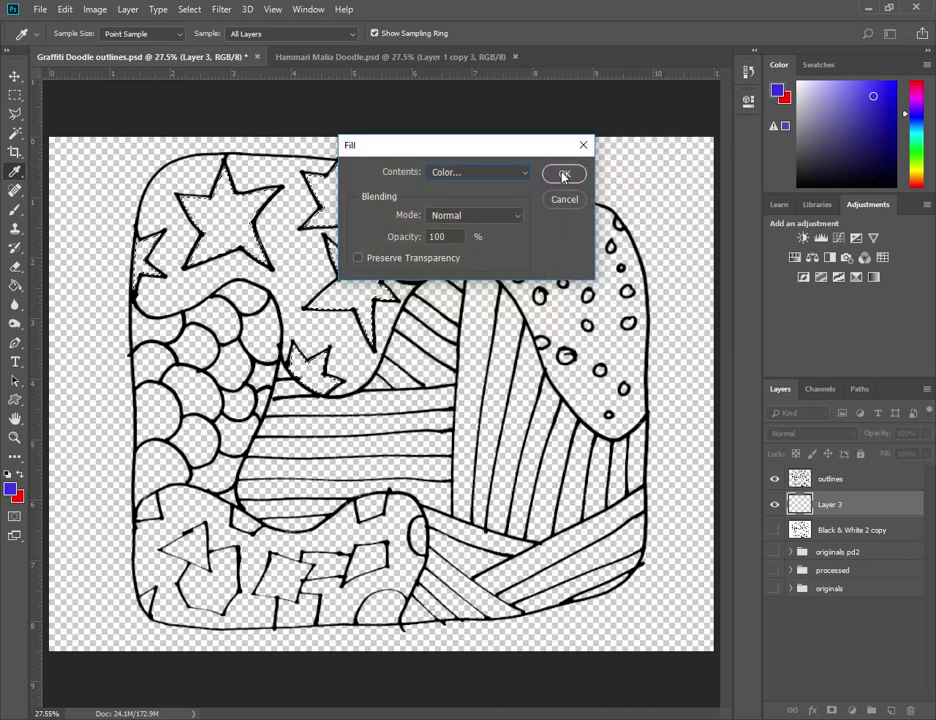
left_click(560, 173)
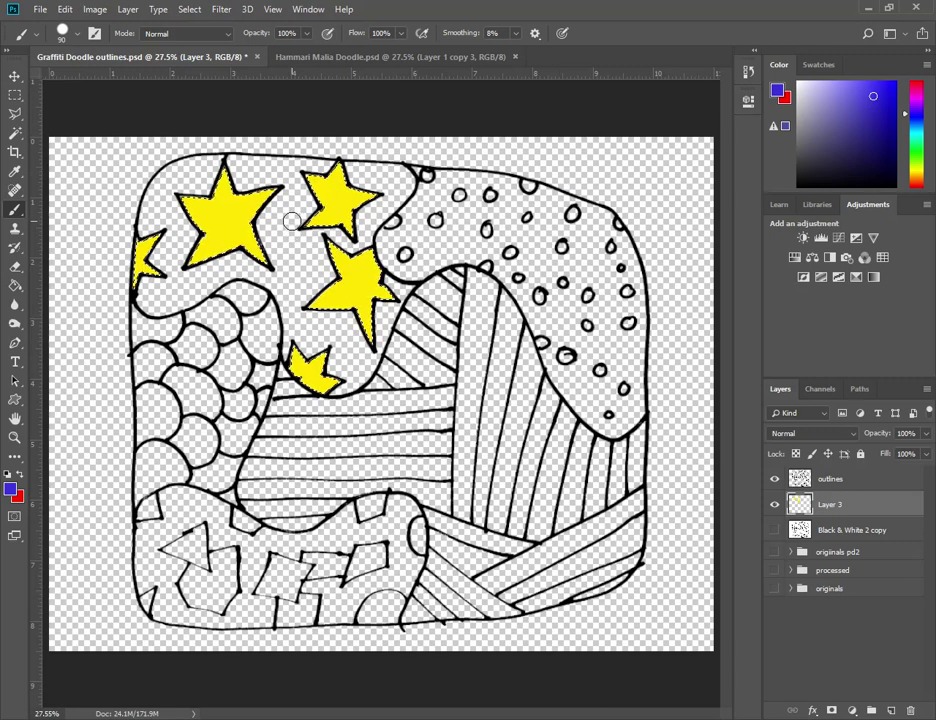
Deselect the stars and rename Layer 3 to 'color'.
left_click(189, 9)
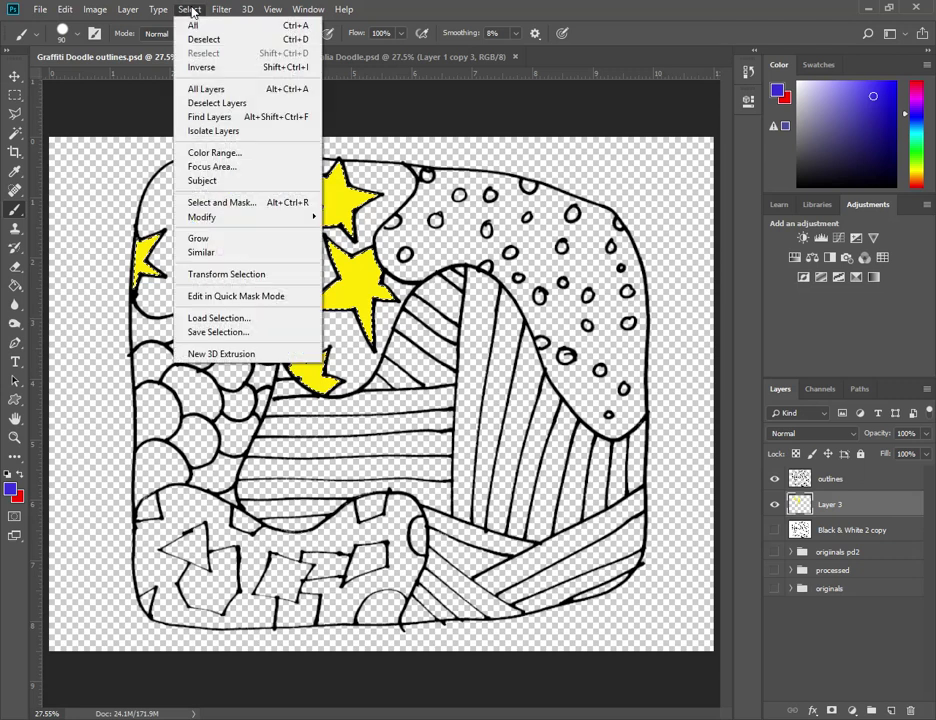
left_click(201, 40)
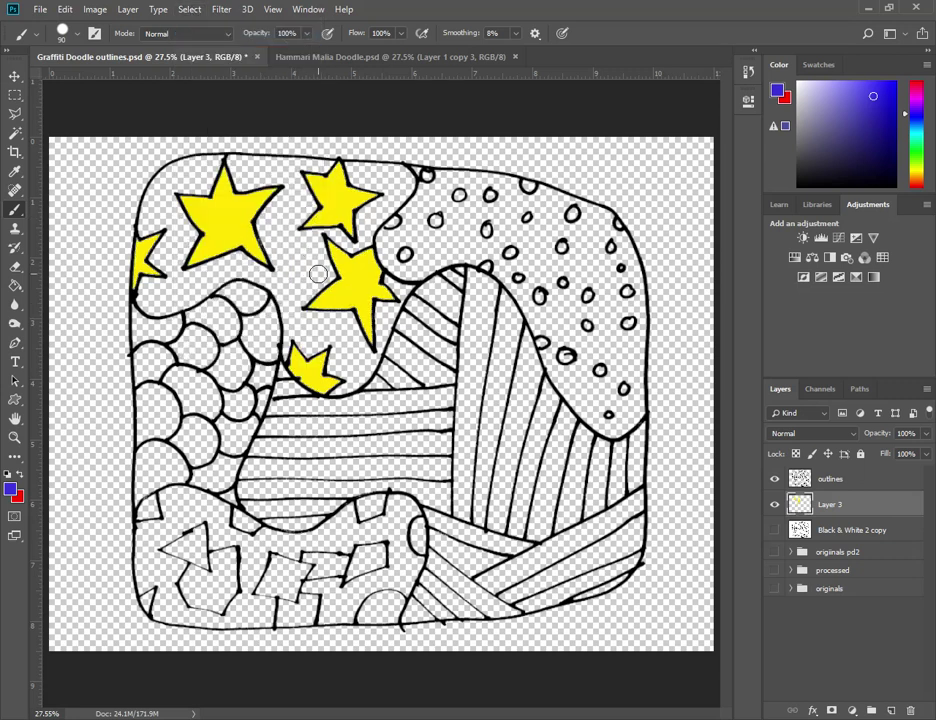
left_click(773, 505)
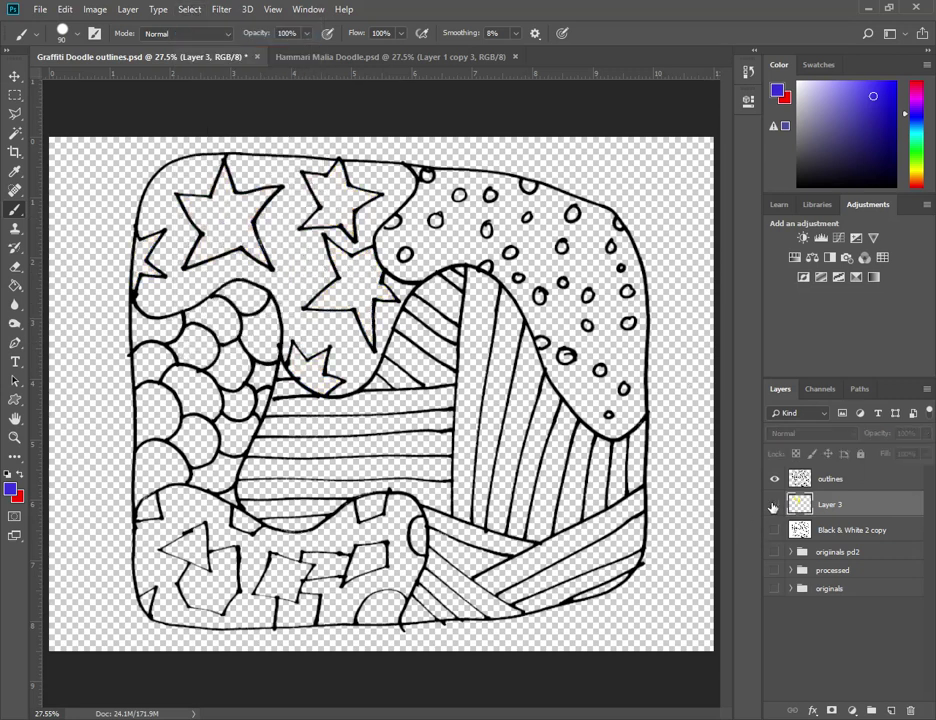
left_click(773, 505)
double_click(829, 504)
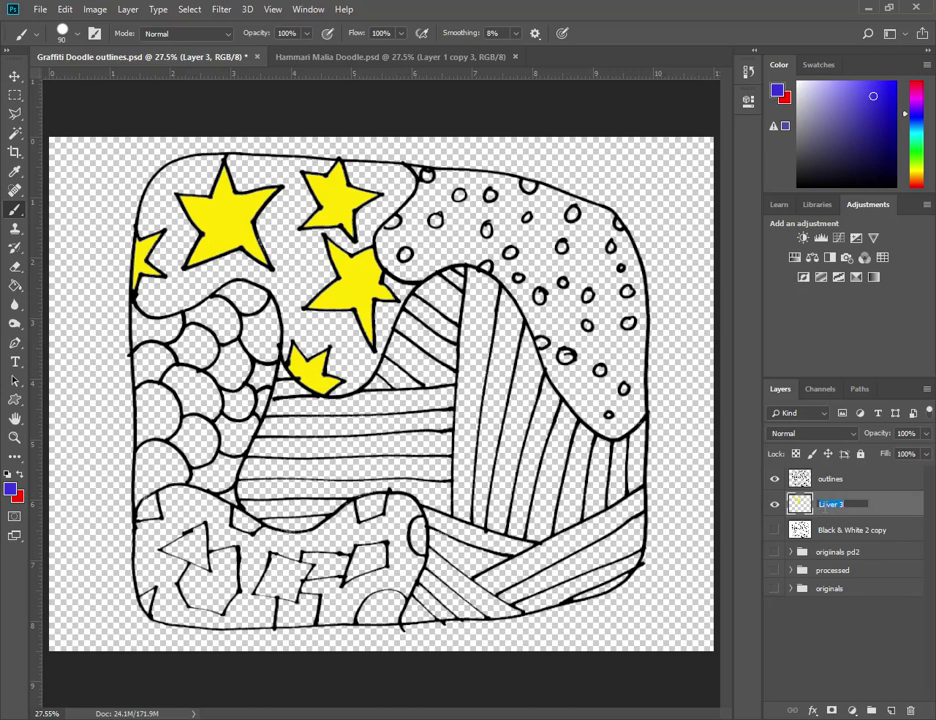
type("color")
key("Return")
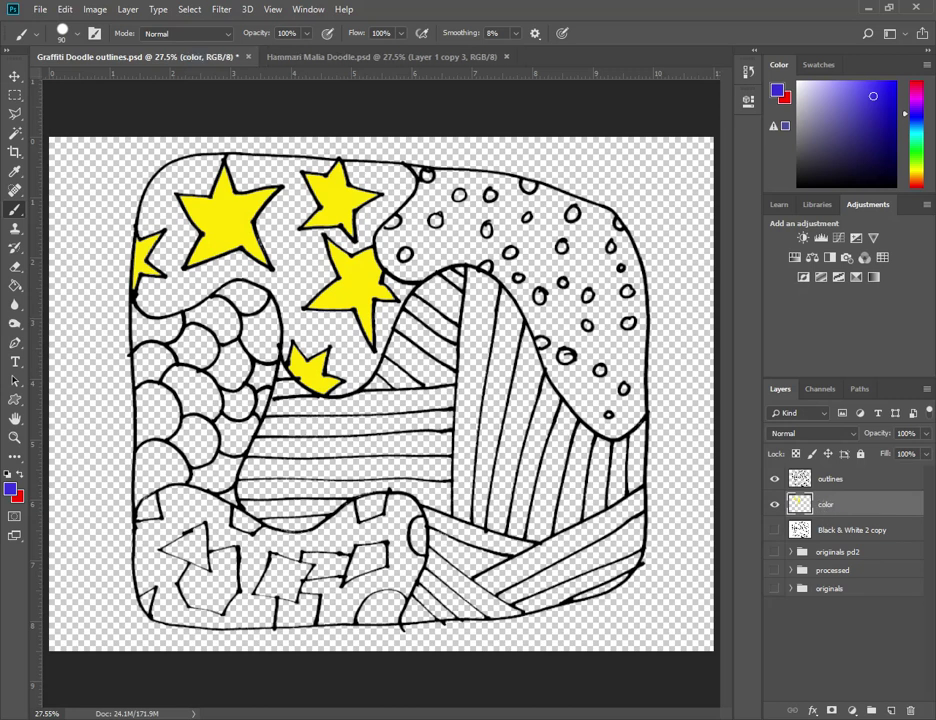
Zoom to 300% on the top-left star, toggling the outlines to inspect the yellow fill.
left_click(14, 437)
left_click(224, 203)
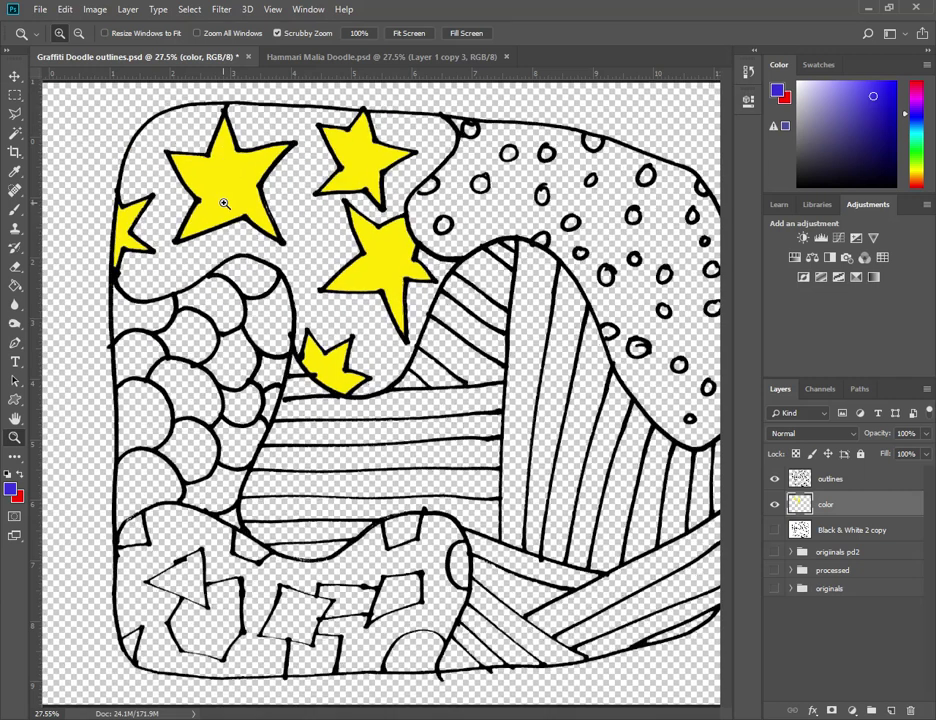
left_click_drag(224, 203, 675, 334)
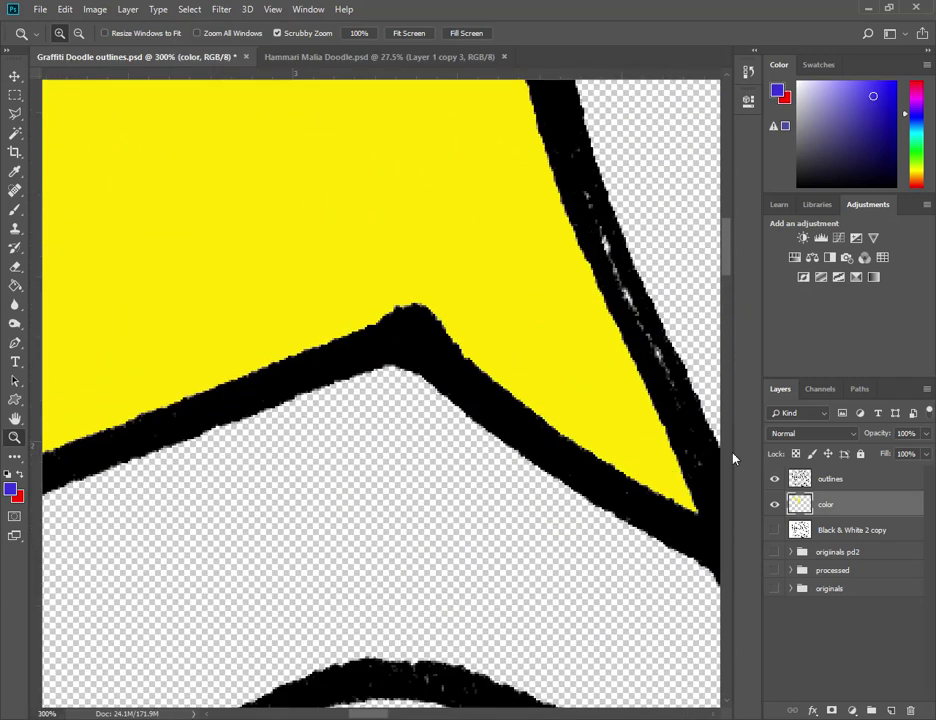
left_click(773, 480)
left_click(773, 480)
left_click(773, 480)
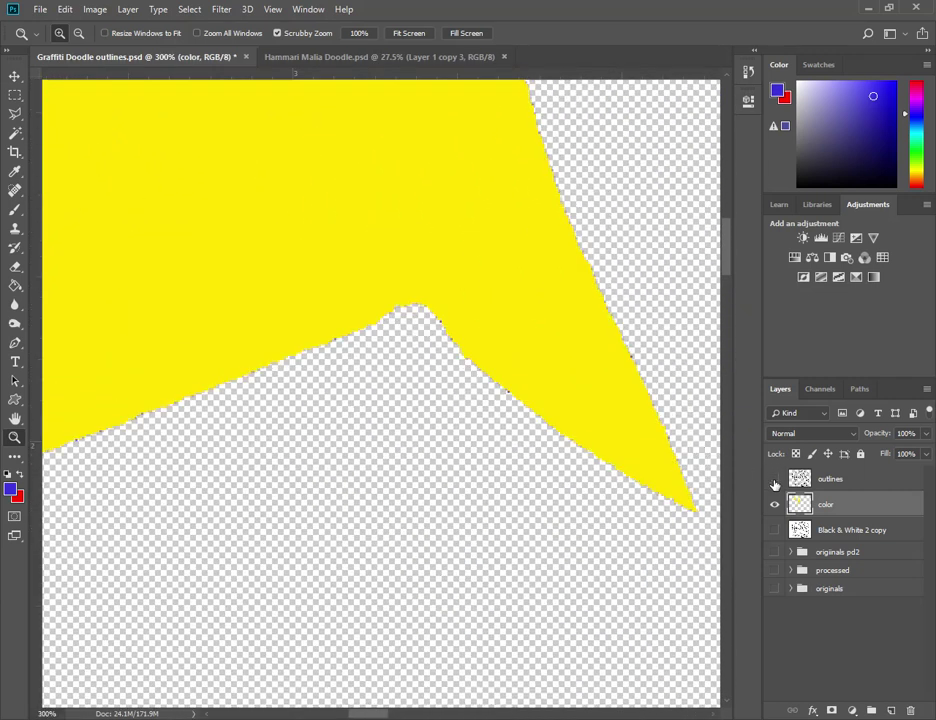
left_click(774, 482)
left_click(774, 483)
left_click(774, 505)
left_click(774, 505)
left_click(774, 480)
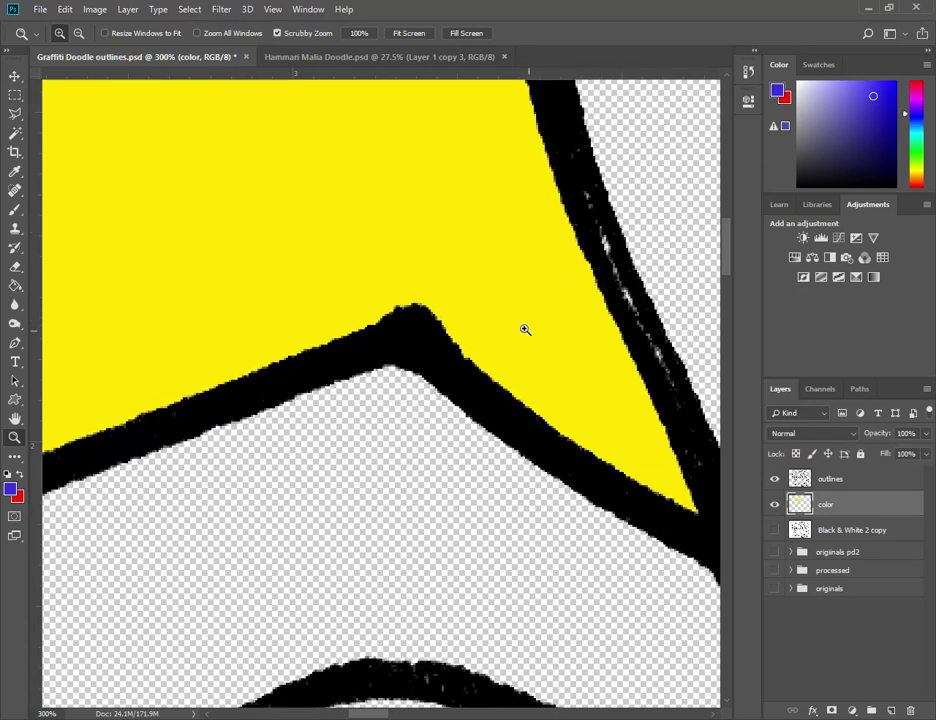
scroll(359, 400, "down", 1)
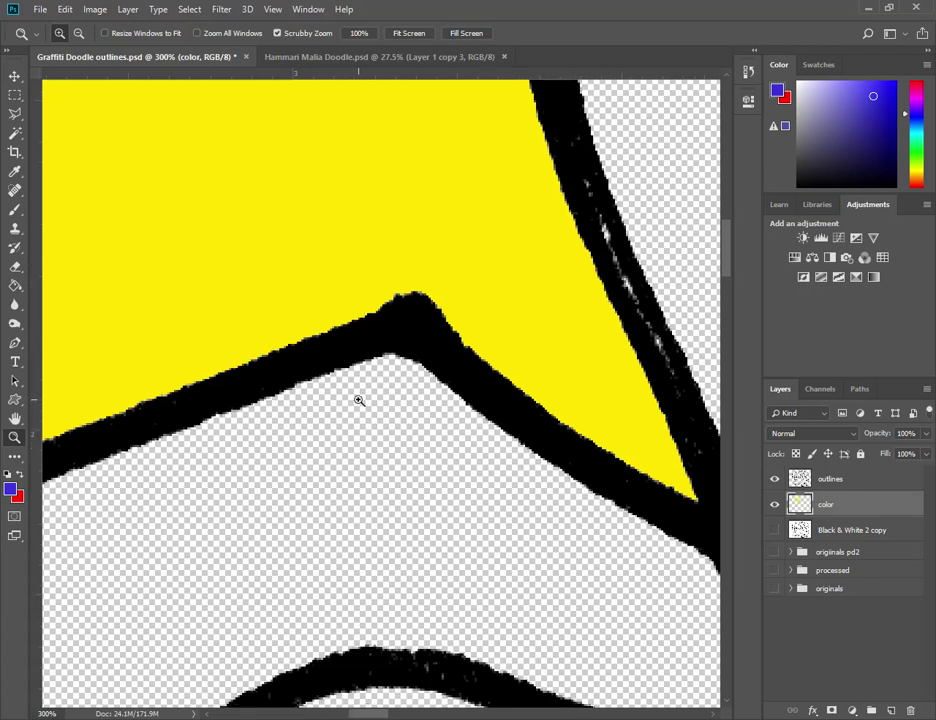
scroll(362, 405, "down", 3)
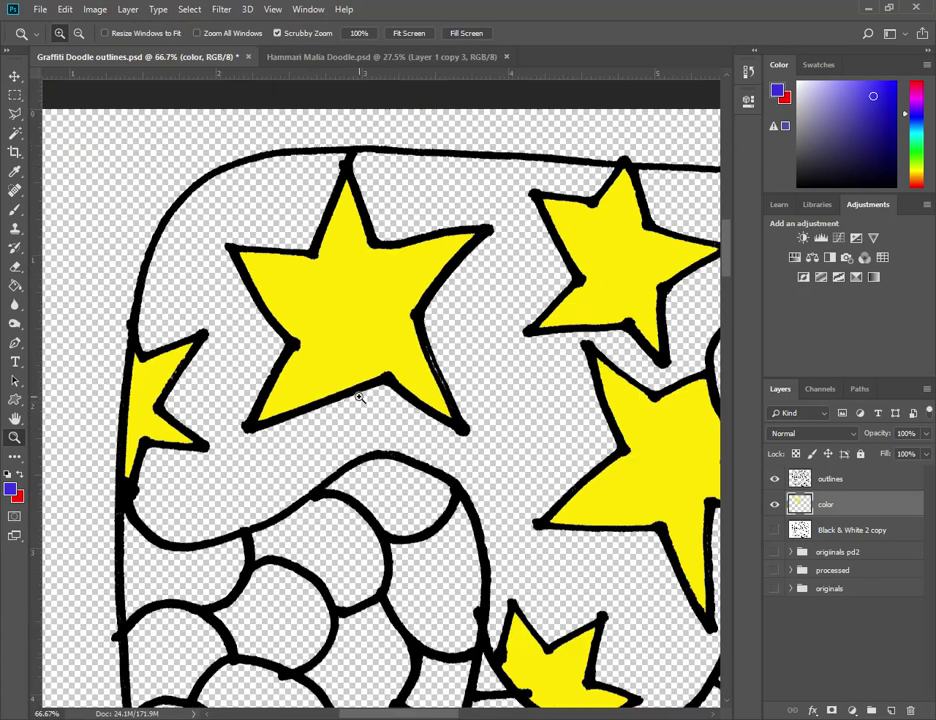
On the outlines layer, Magic Wand-select the big yellow star plus the left, top-right and right stars.
left_click(818, 481)
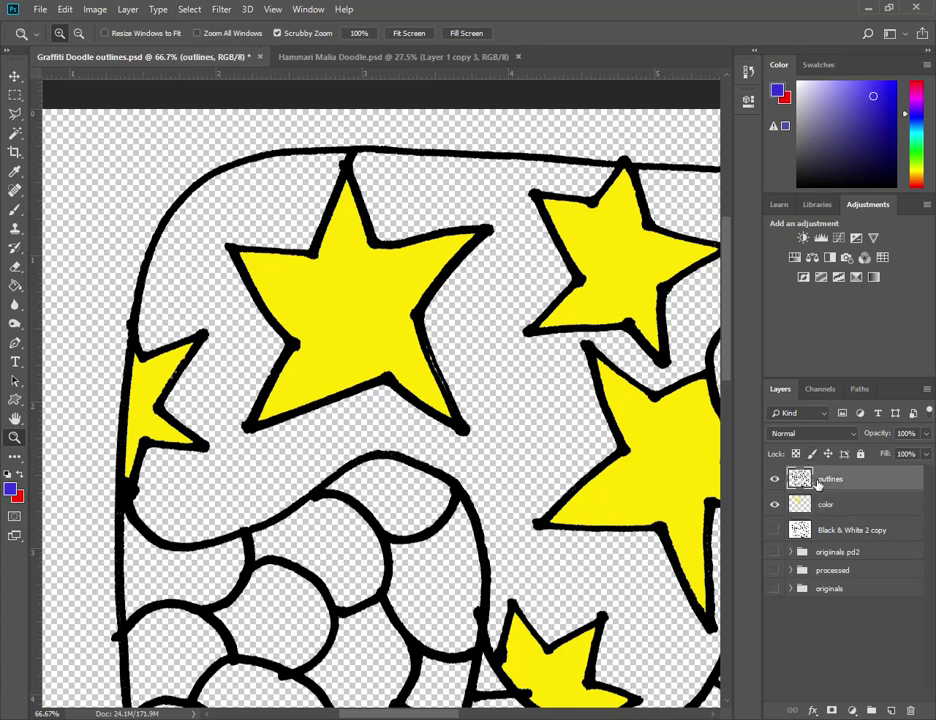
key("w")
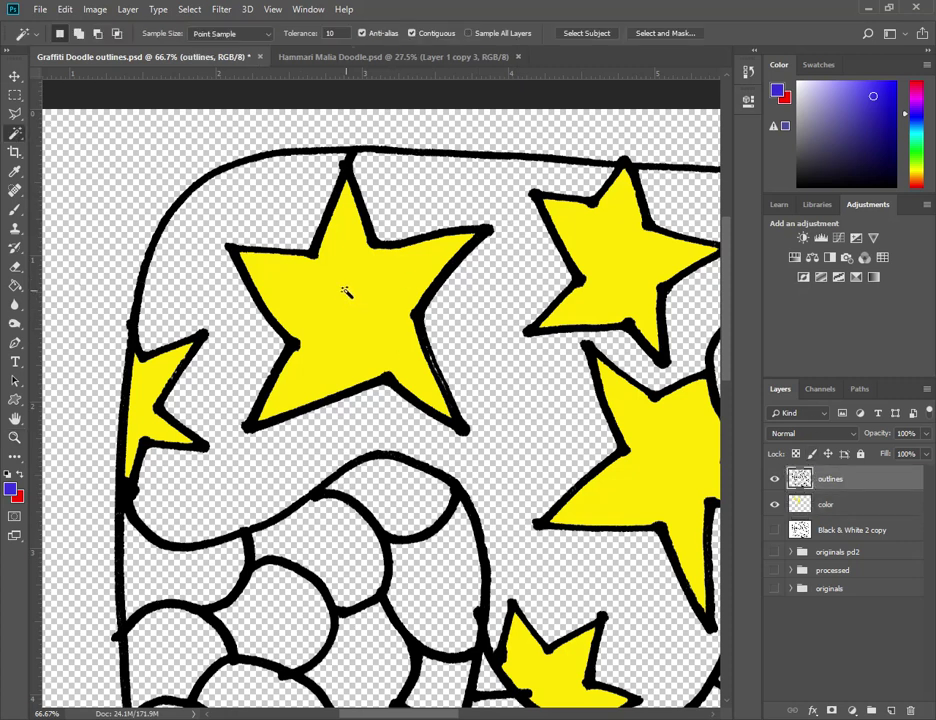
left_click(345, 292)
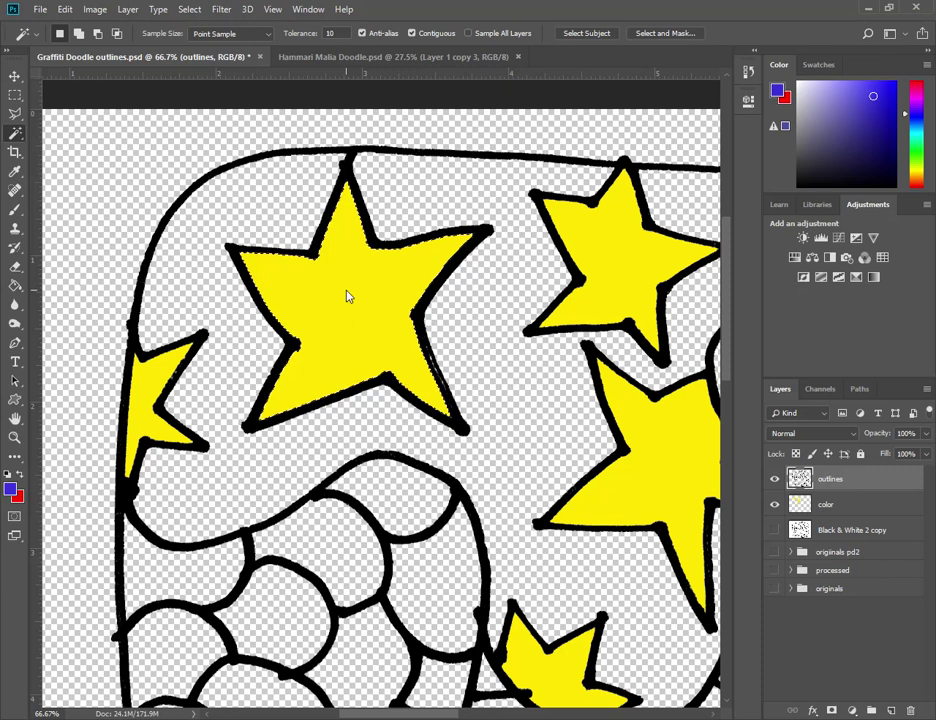
left_click(143, 388, "shift")
left_click(601, 251, "shift")
left_click(658, 474, "shift")
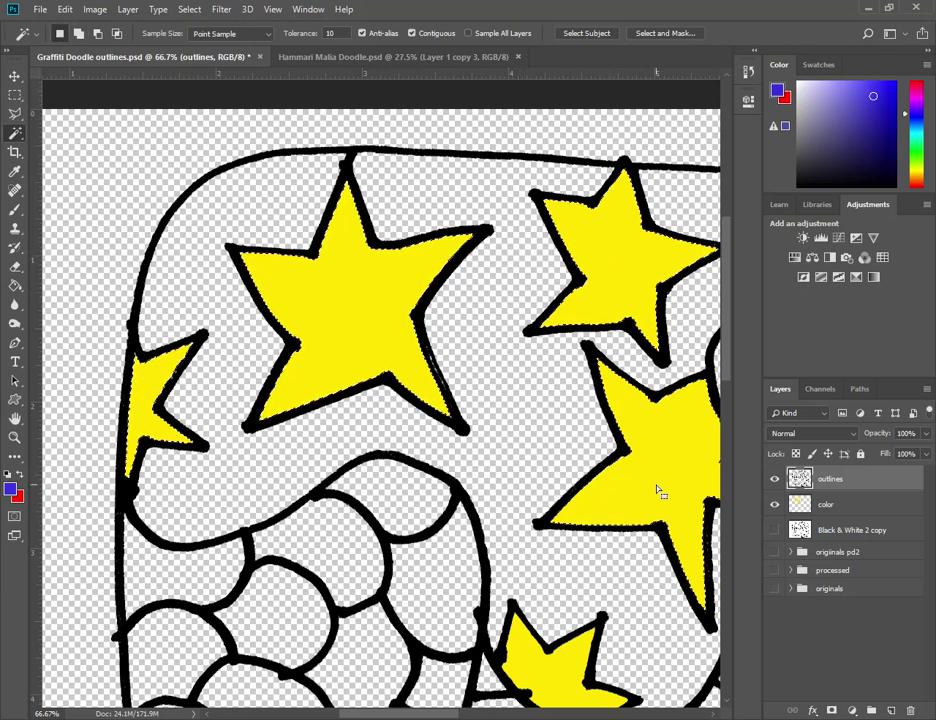
scroll(430, 300, "down", 2)
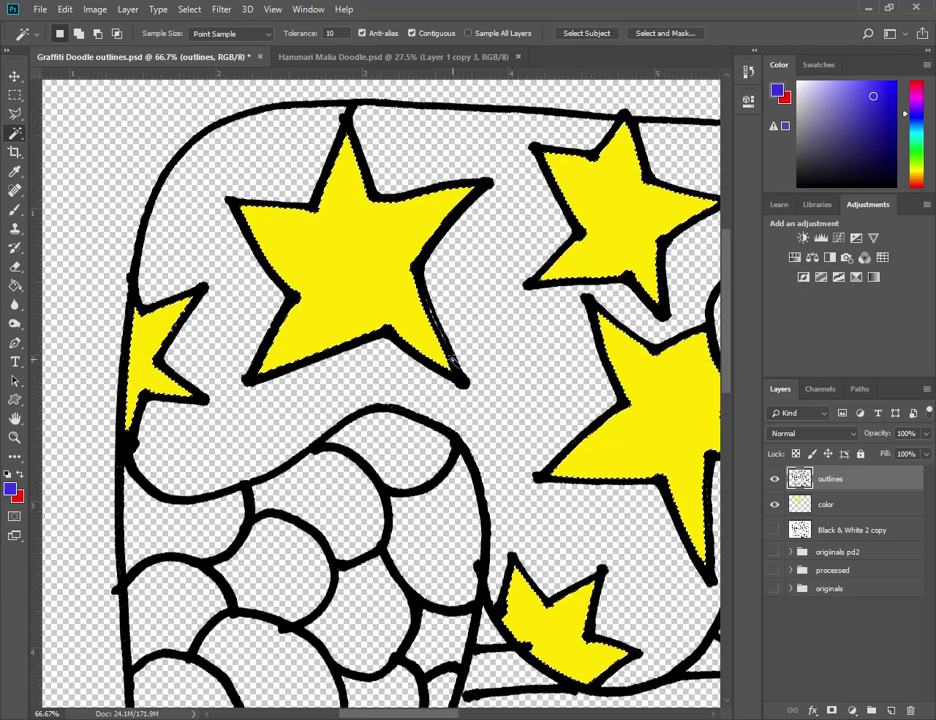
Expand the star selection by 5 pixels with Select > Modify > Expand.
left_click(190, 9)
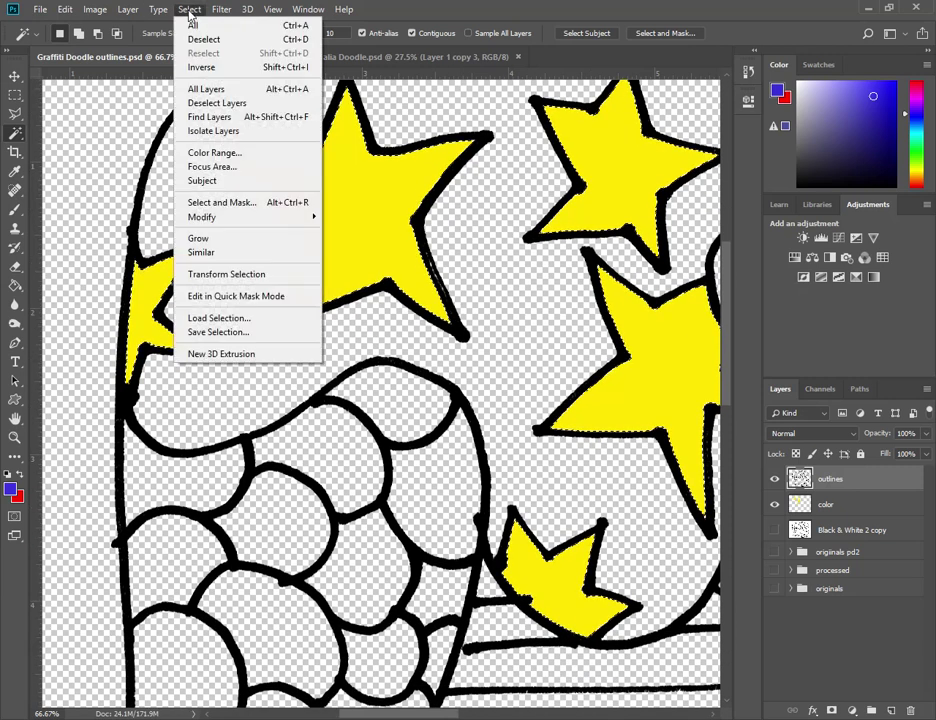
mouse_move(239, 221)
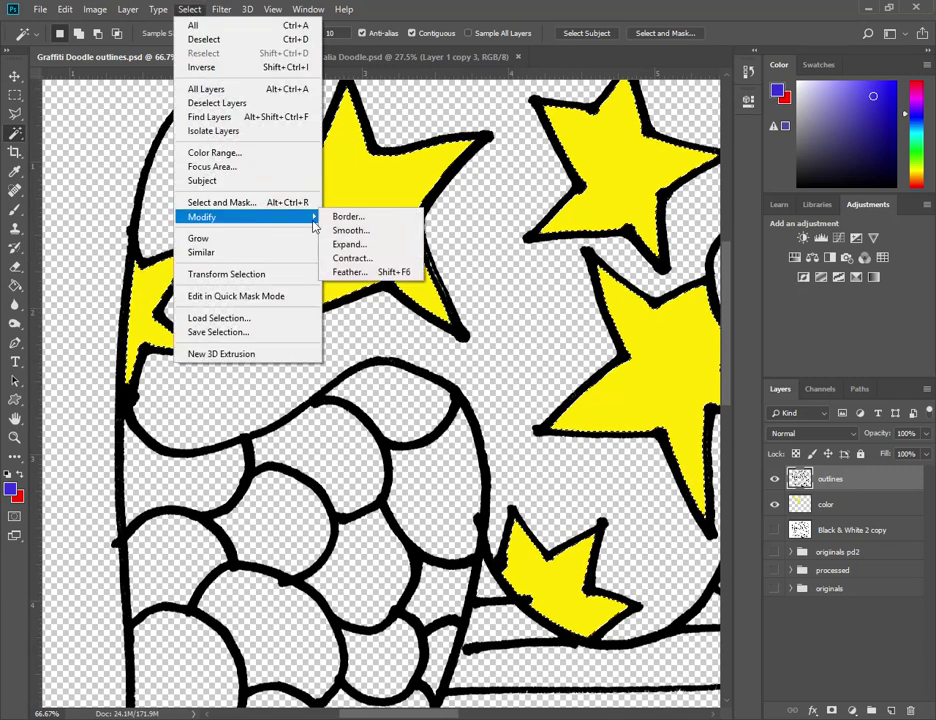
left_click(379, 253)
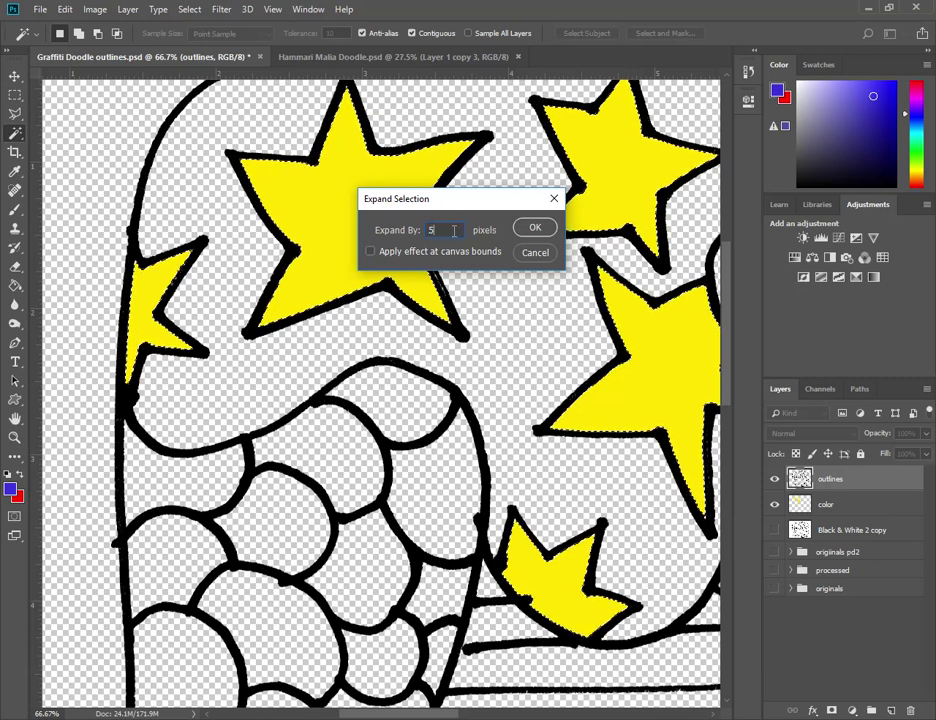
left_click(535, 227)
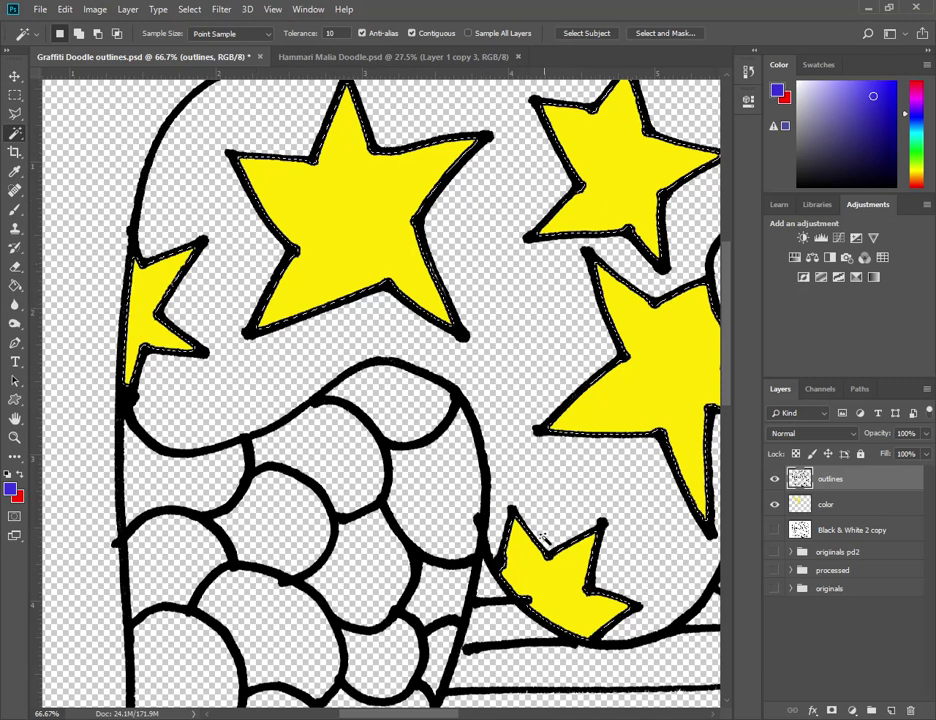
scroll(522, 526, "down", 2)
scroll(522, 526, "right", 3)
scroll(547, 576, "up", 2)
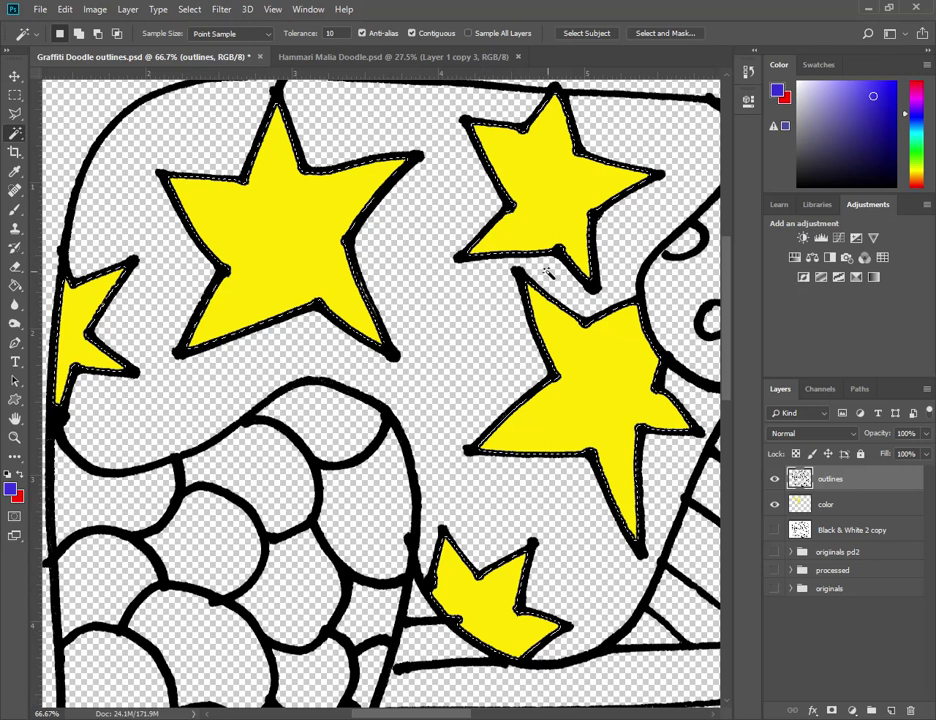
Fill the expanded selection on the color layer with yellow ffe400.
left_click(872, 508)
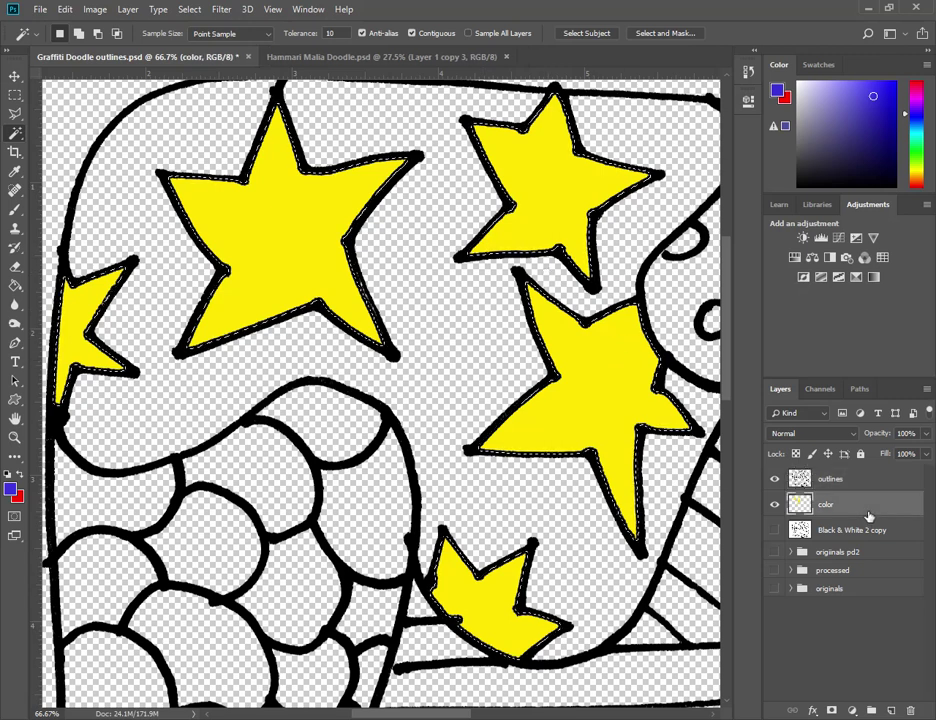
left_click(61, 10)
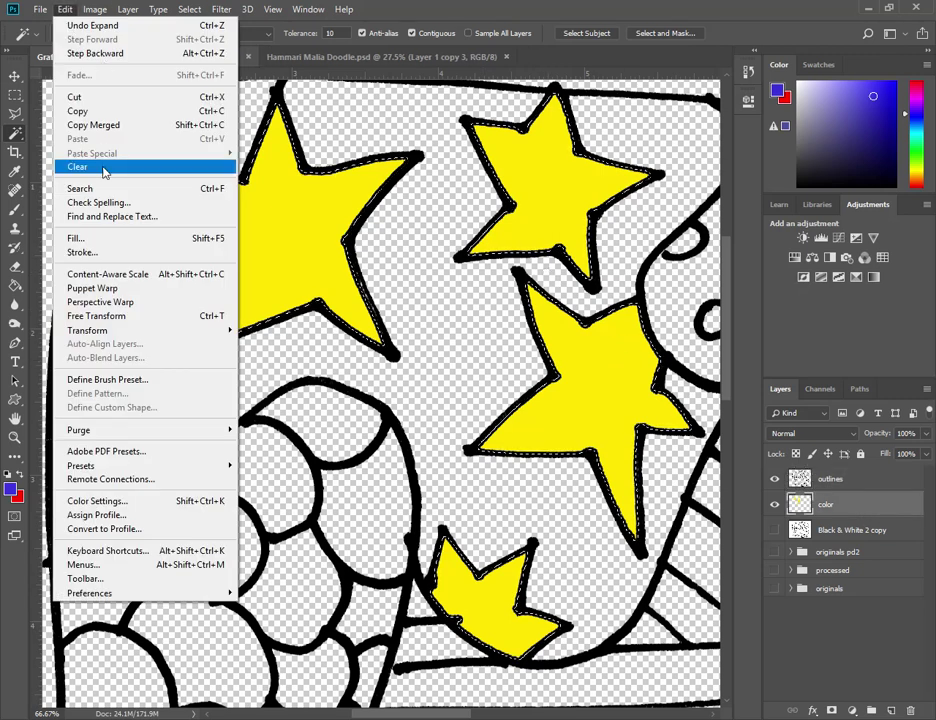
left_click(90, 177)
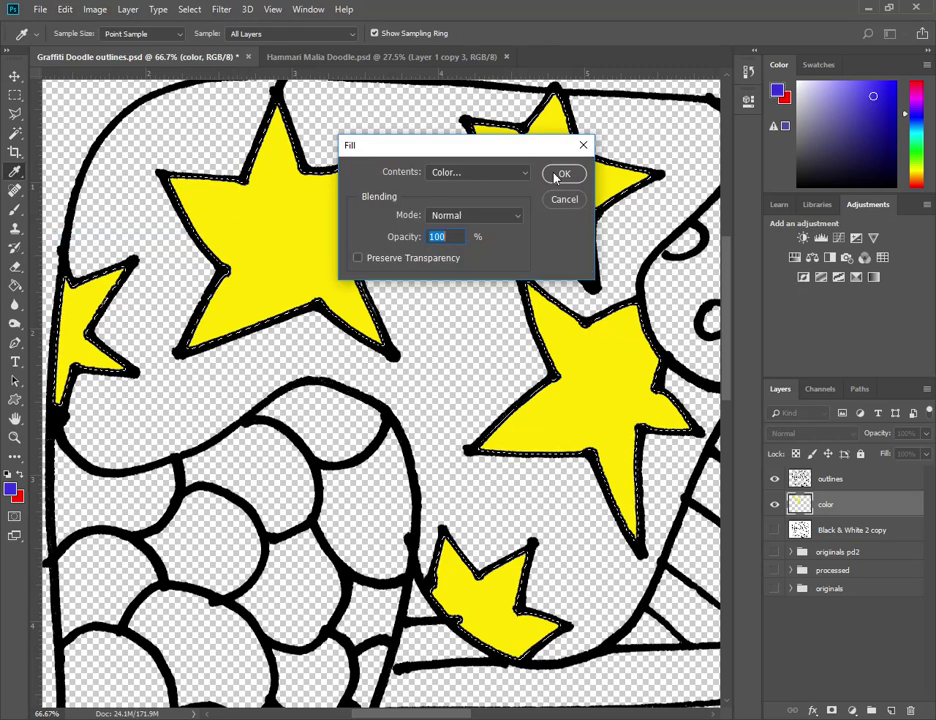
left_click(464, 175)
left_click(464, 175)
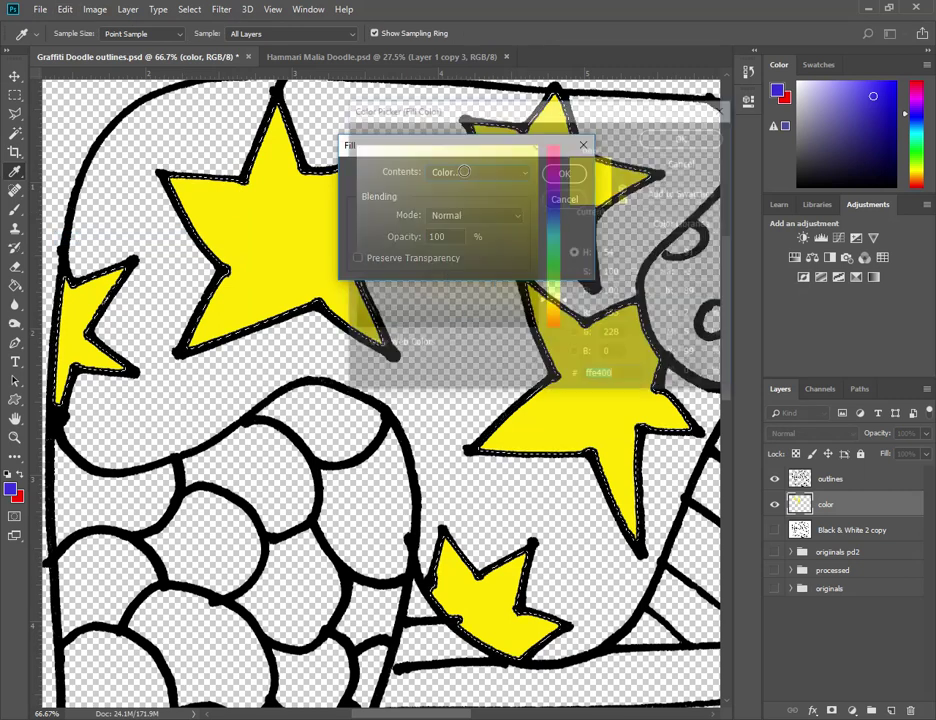
left_click(690, 136)
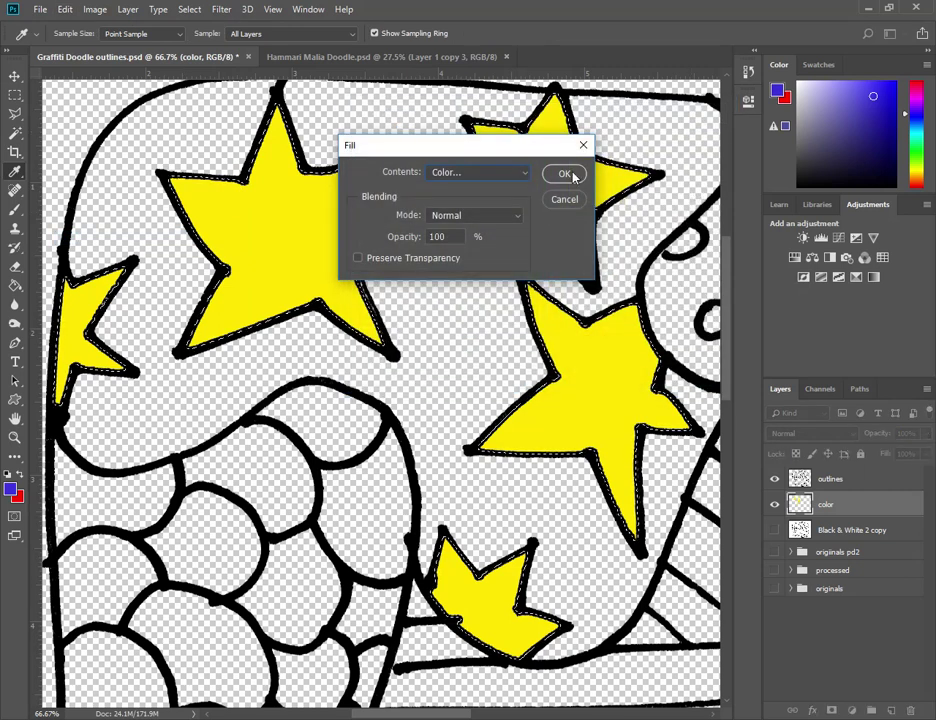
left_click(575, 176)
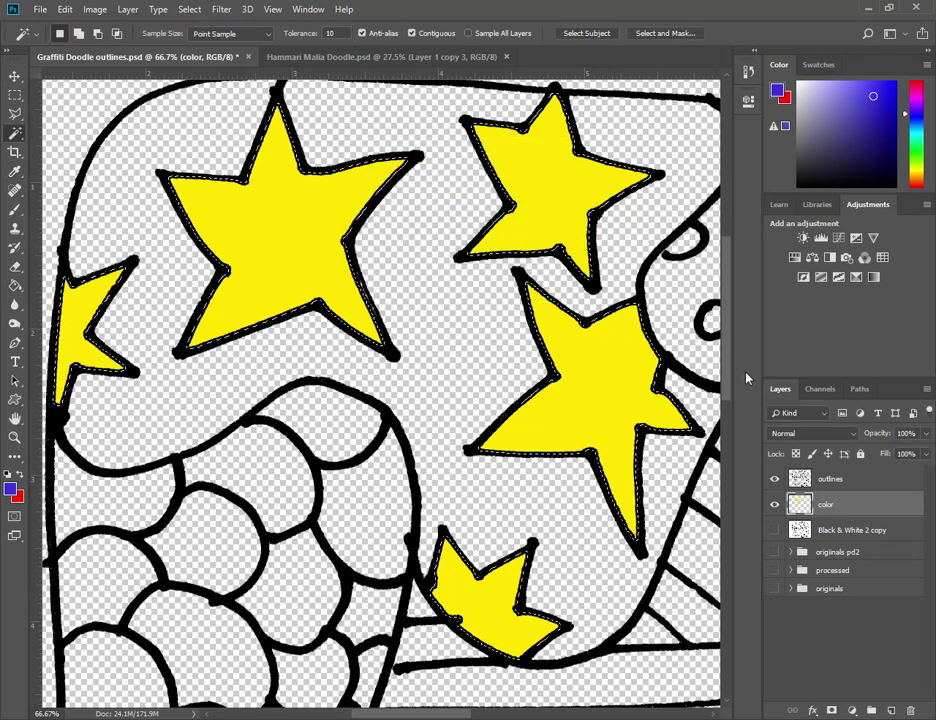
Deselect, toggle the outlines to check the fill, and make the outlines layer active.
left_click(774, 479)
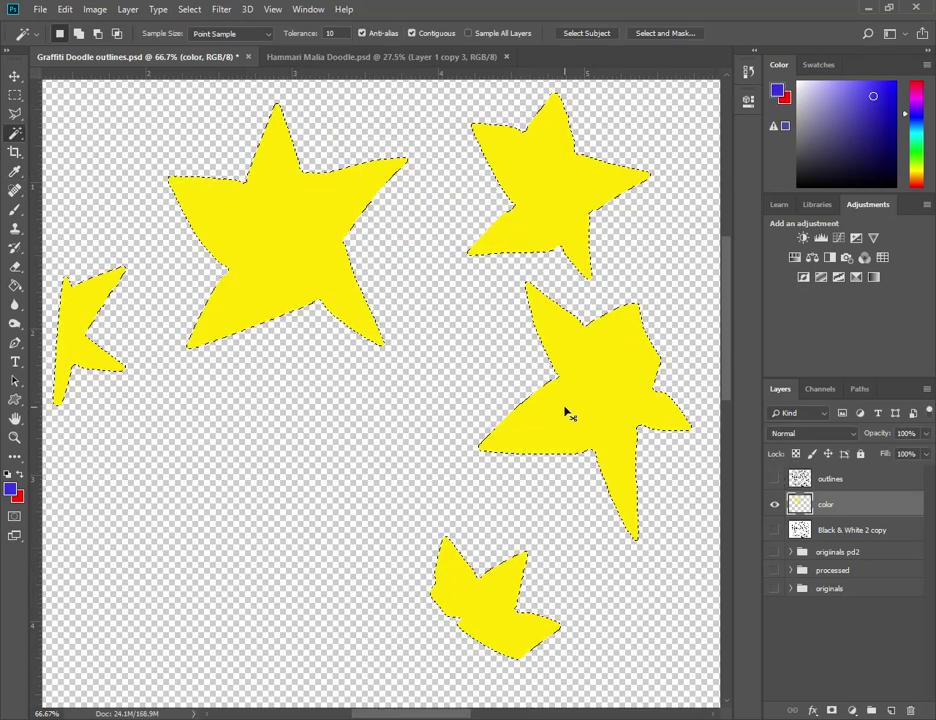
key("ctrl+d")
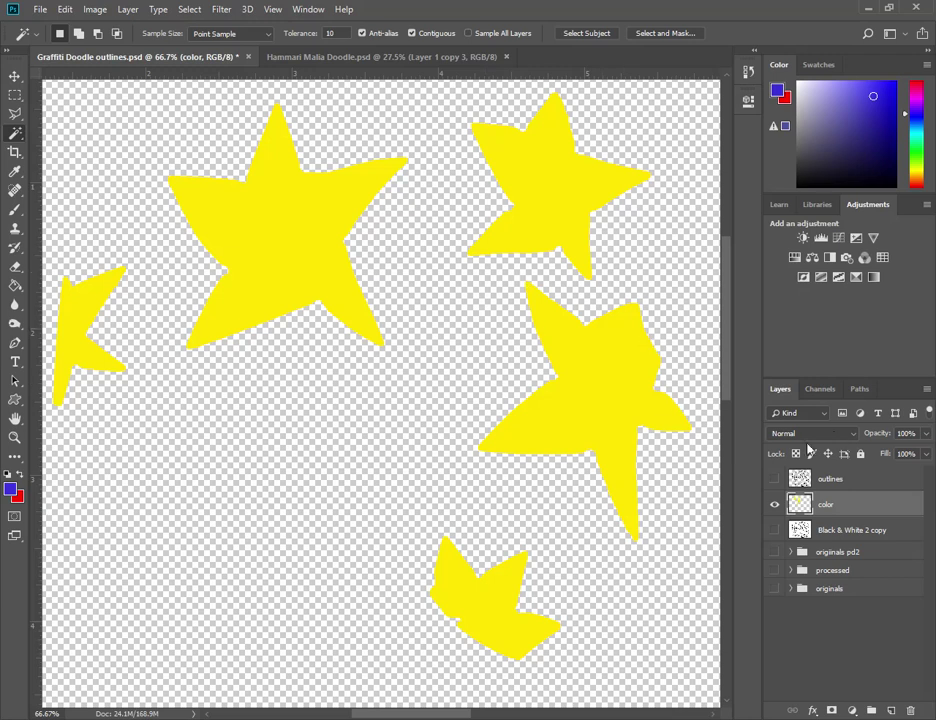
left_click(774, 480)
left_click(774, 480)
left_click(774, 480)
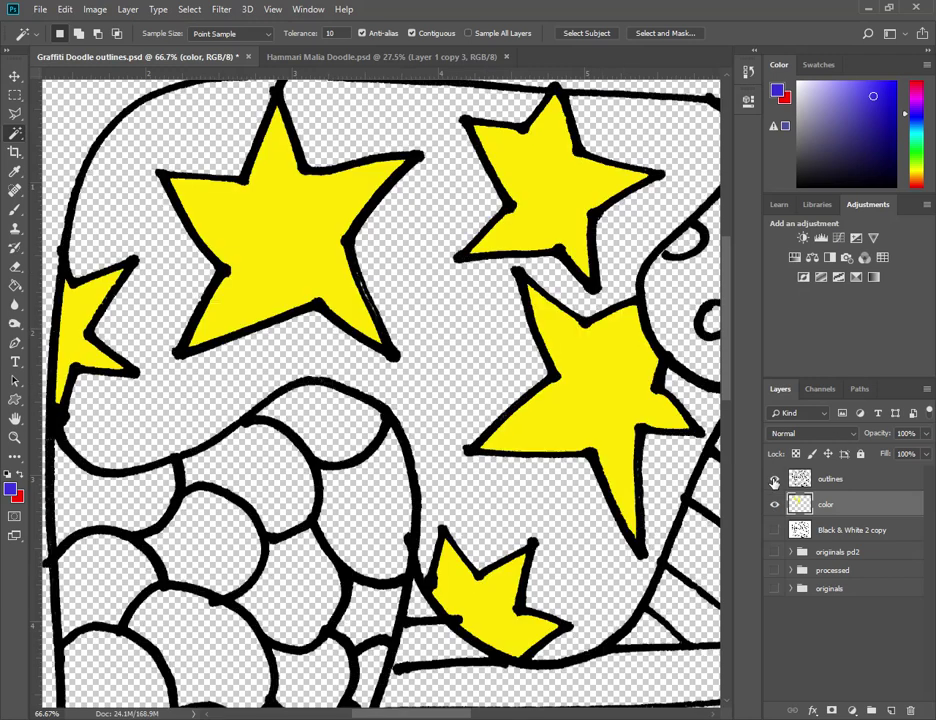
left_click(774, 480)
left_click(774, 480)
left_click(774, 481)
left_click(775, 481)
left_click(865, 483)
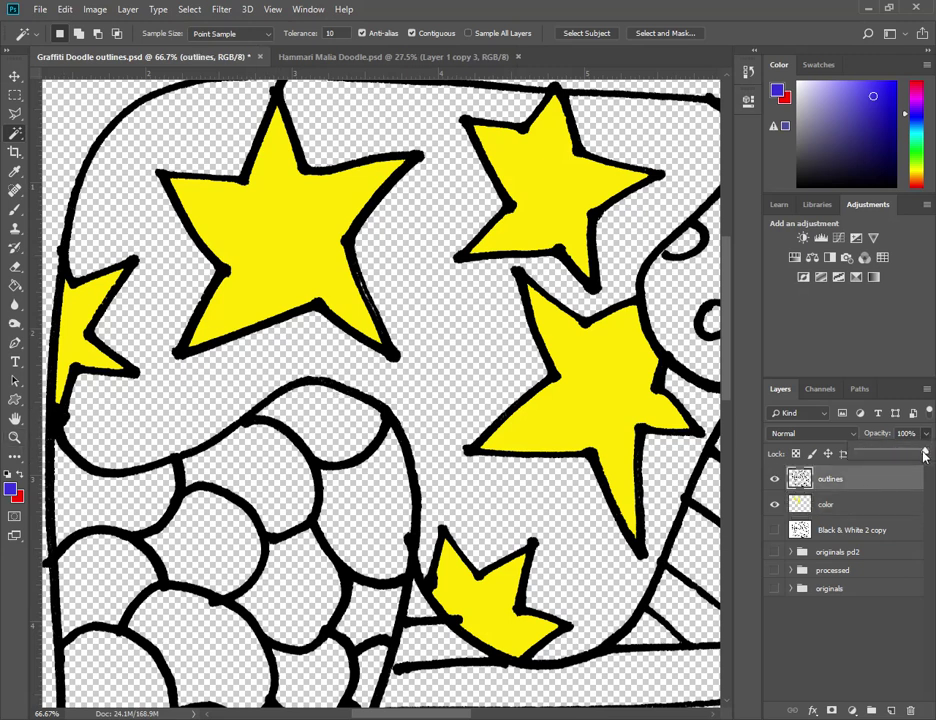
Lower the outlines layer to 50% opacity and zoom in on a star edge, then back to 100%.
left_click_drag(924, 456, 891, 456)
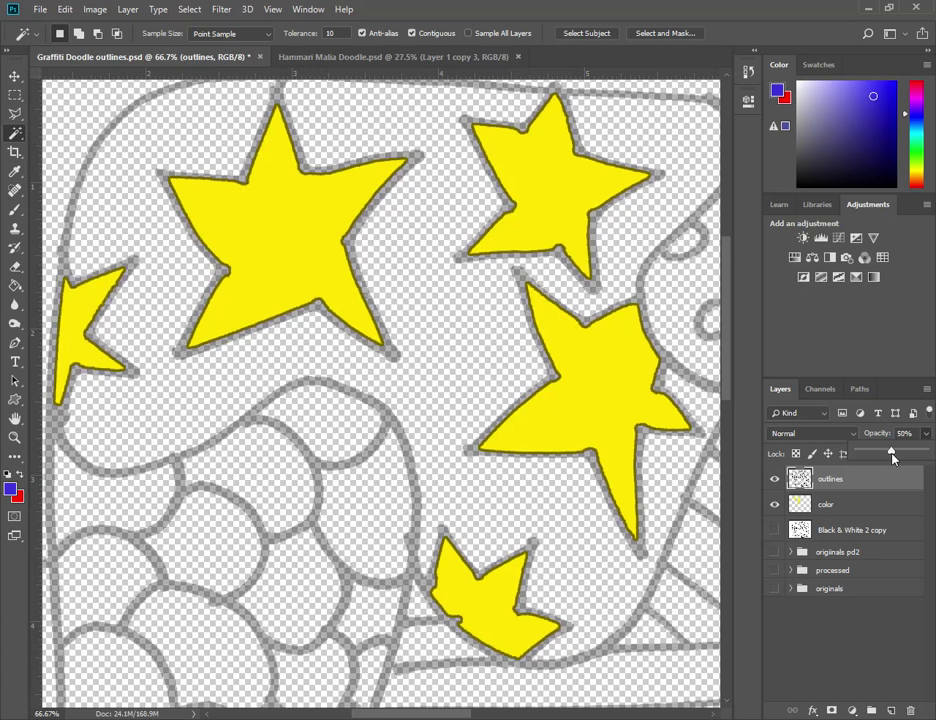
key("z")
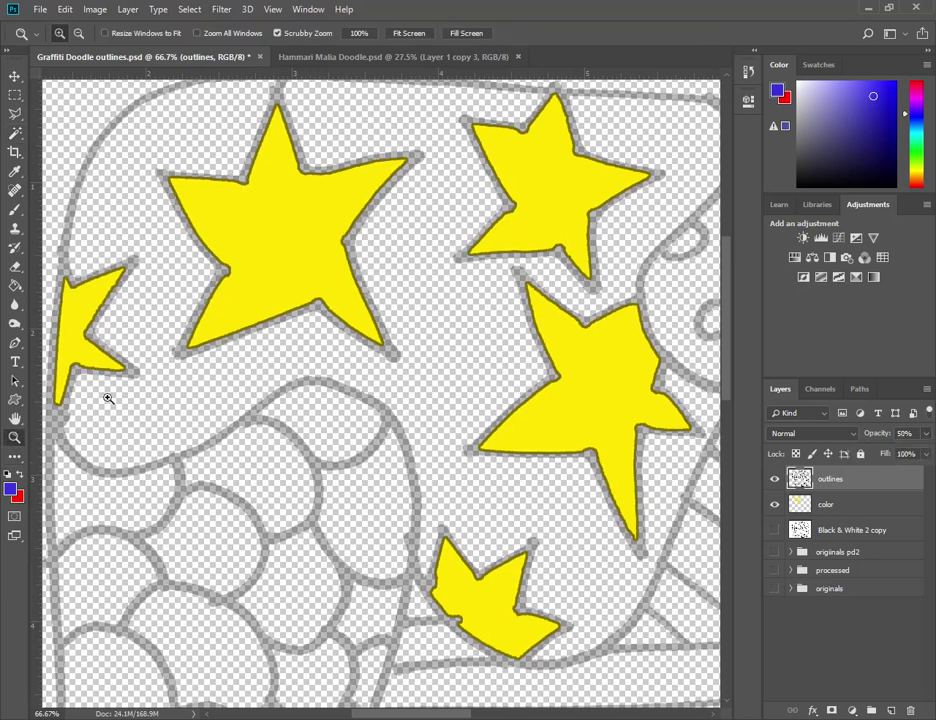
left_click_drag(317, 289, 428, 376)
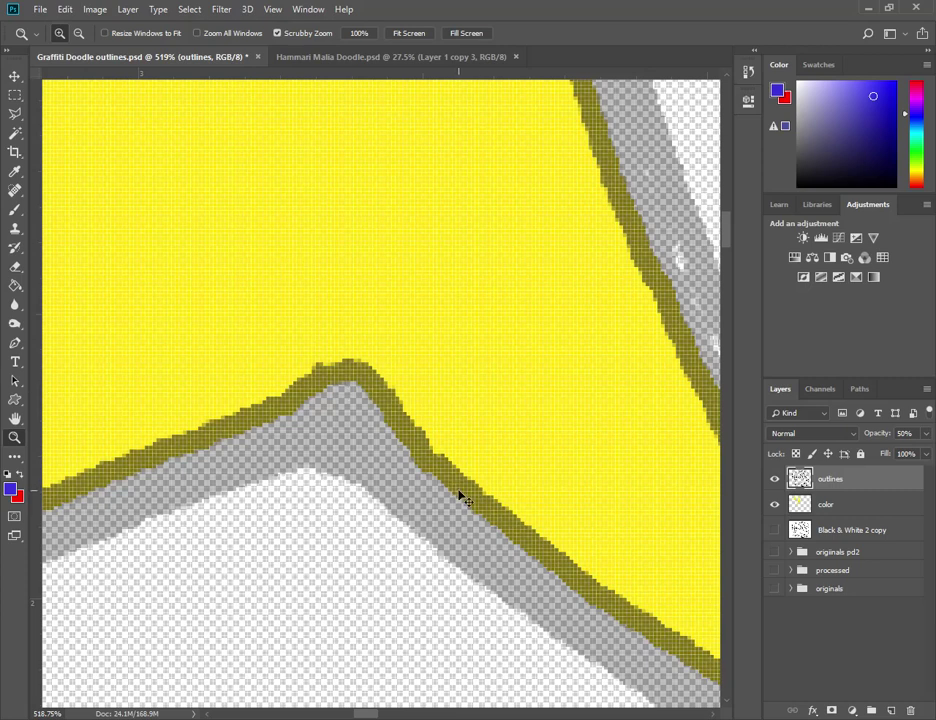
key("ctrl+minus")
key("ctrl+minus")
key("ctrl+minus")
key("ctrl+minus")
key("ctrl+minus")
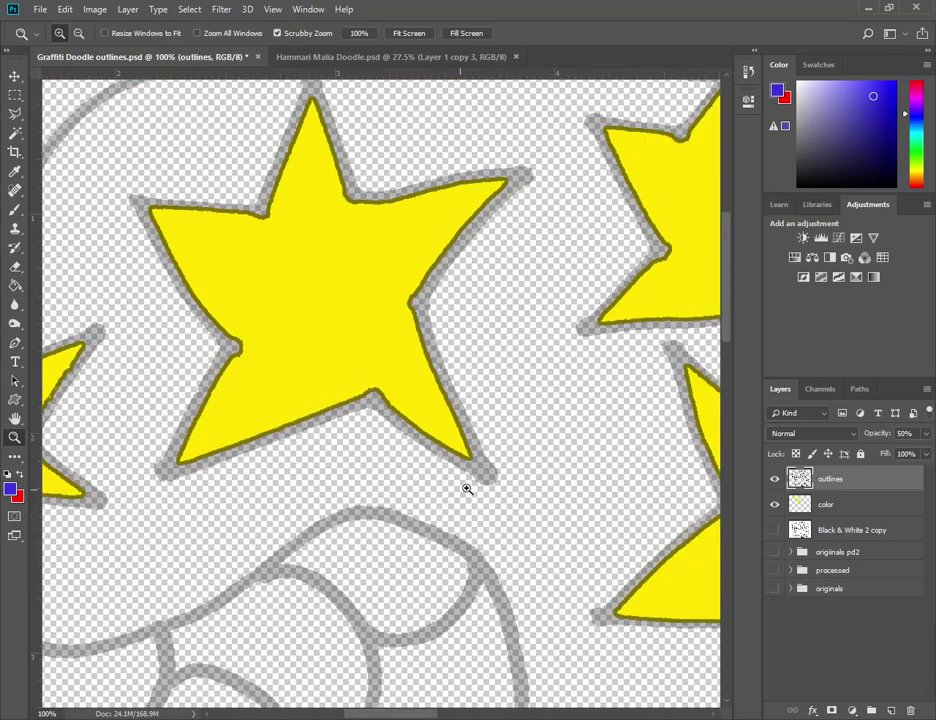
left_click(15, 75)
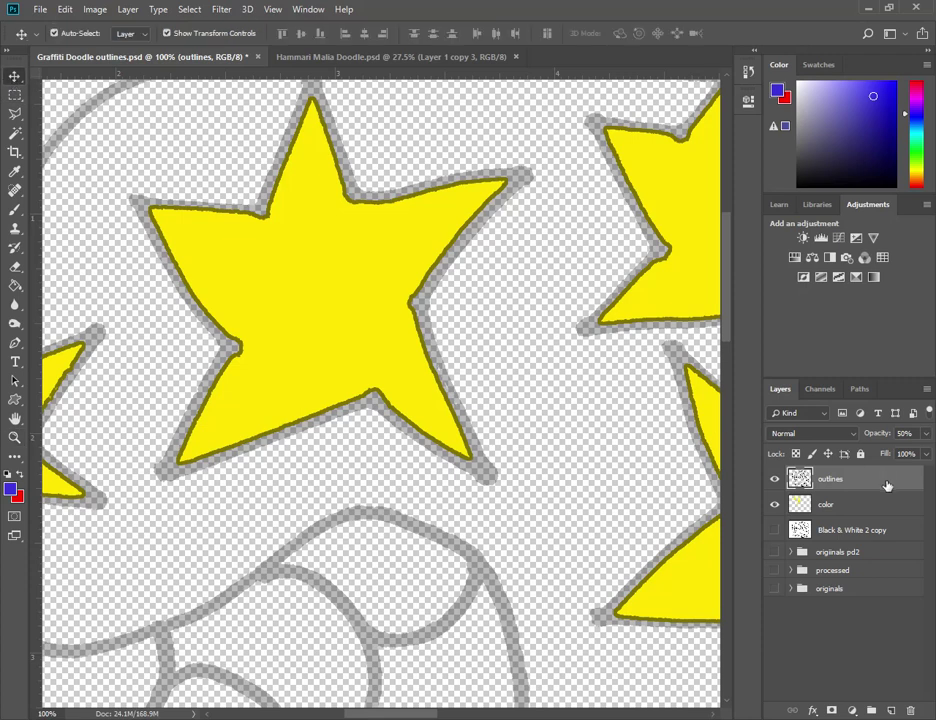
Duplicate the outlines layer as 'fill bucket layer' at 100% opacity and hide the yellow color layer.
right_click(886, 485)
left_click(733, 205)
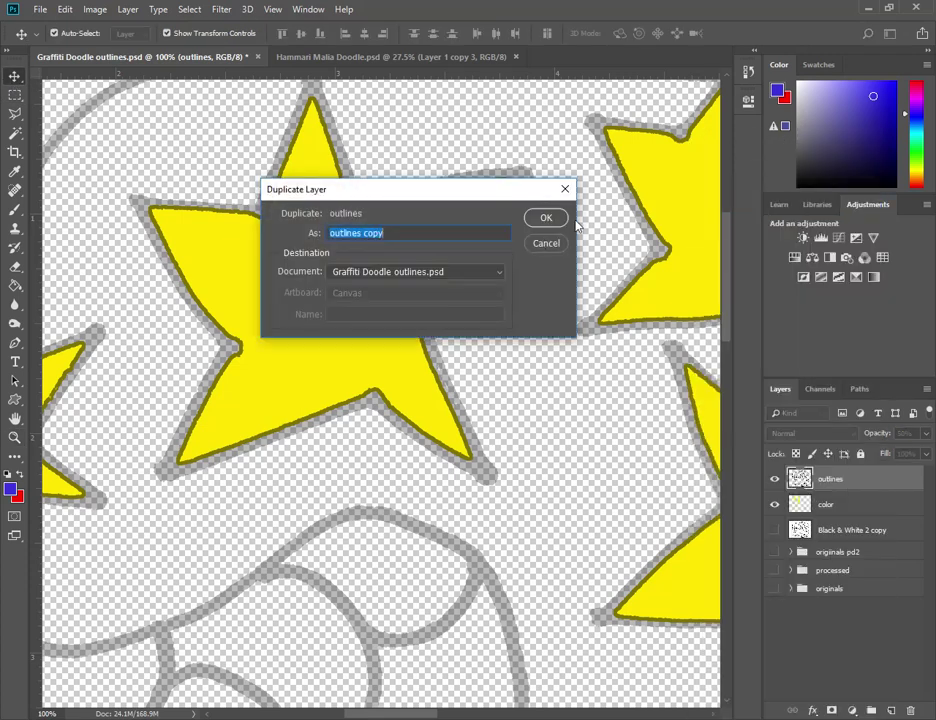
left_click(546, 218)
double_click(852, 480)
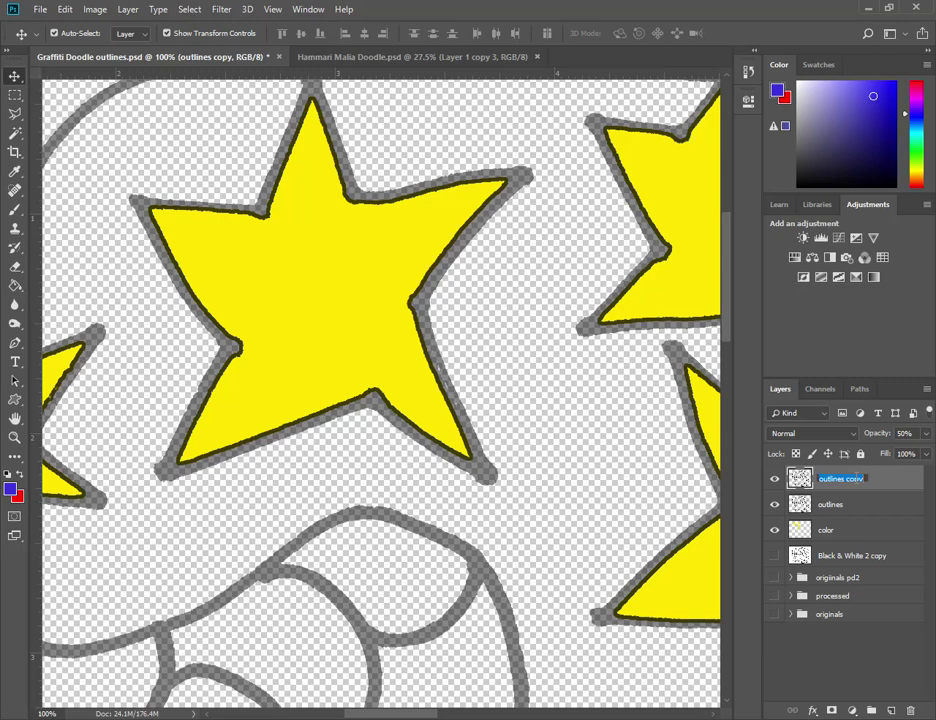
type("fill bucket layer")
key("Return")
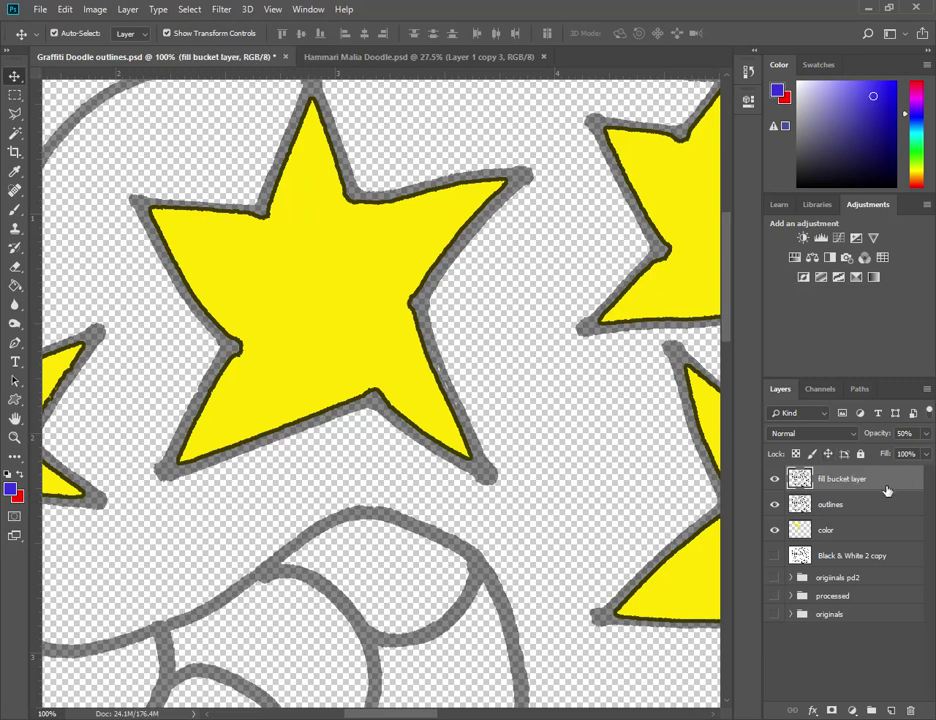
left_click(928, 433)
left_click_drag(896, 456, 925, 452)
left_click(775, 530)
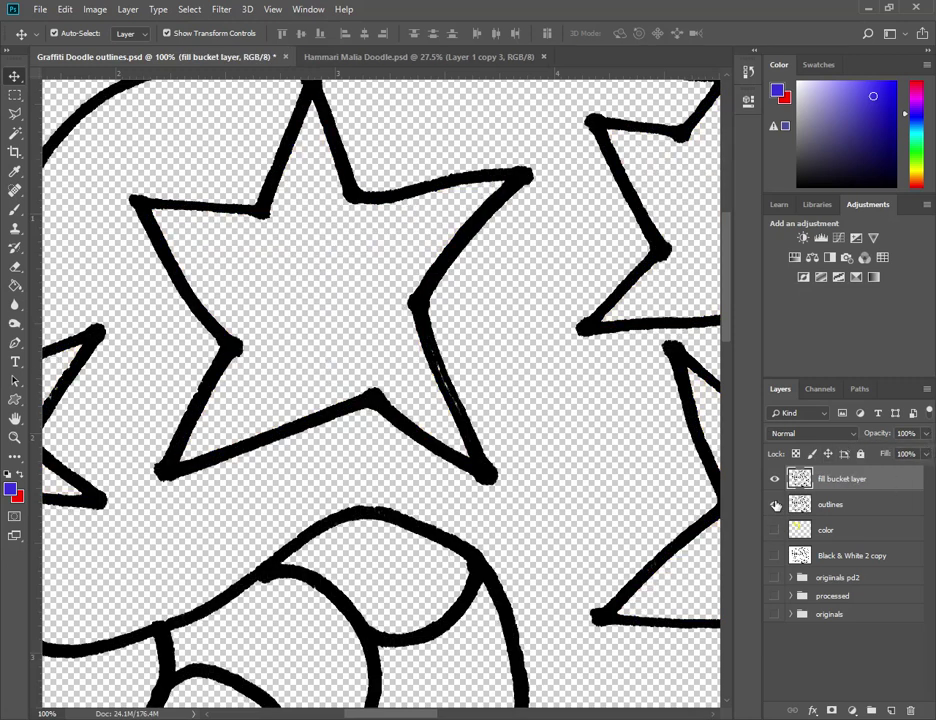
Choose the Paint Bucket tool with foreground fill and begin picking a yellow foreground colour.
left_click(6, 269)
left_click(15, 286)
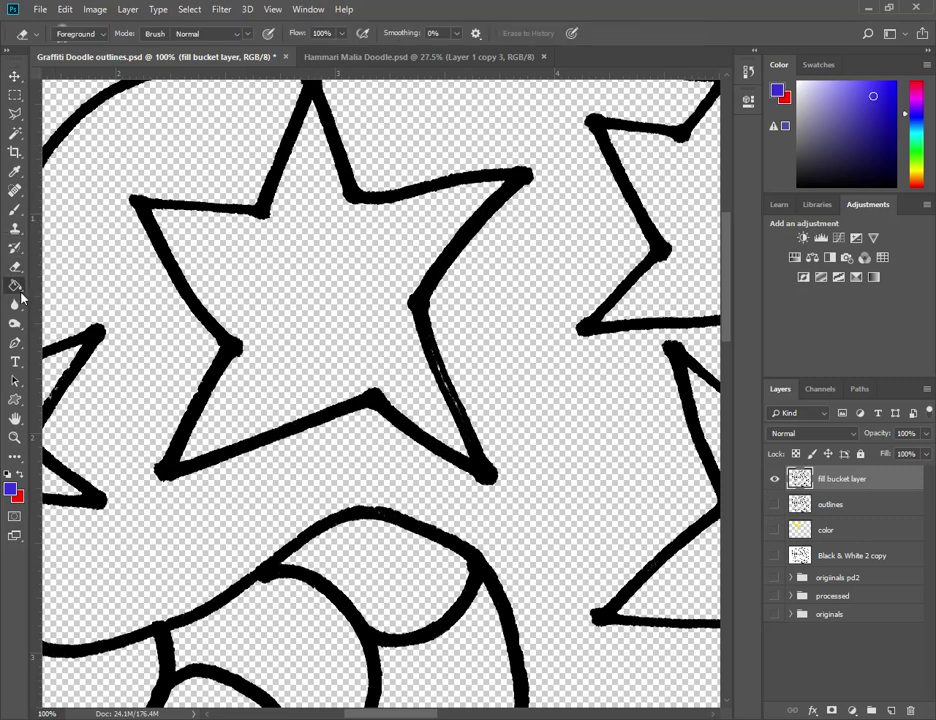
right_click(15, 286)
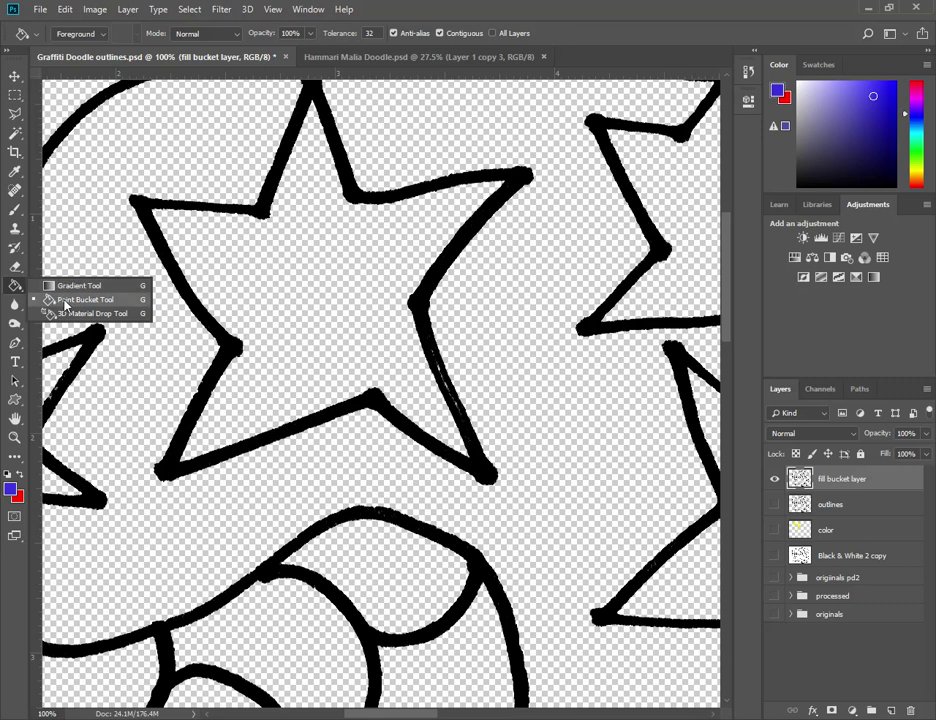
left_click(80, 300)
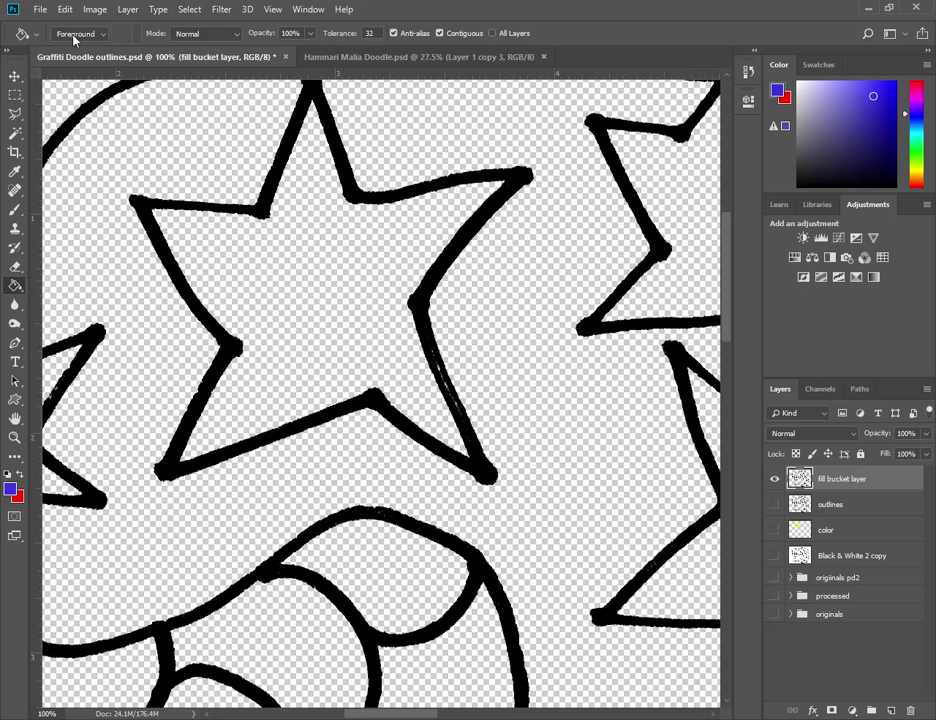
left_click(73, 36)
left_click(72, 38)
left_click(10, 489)
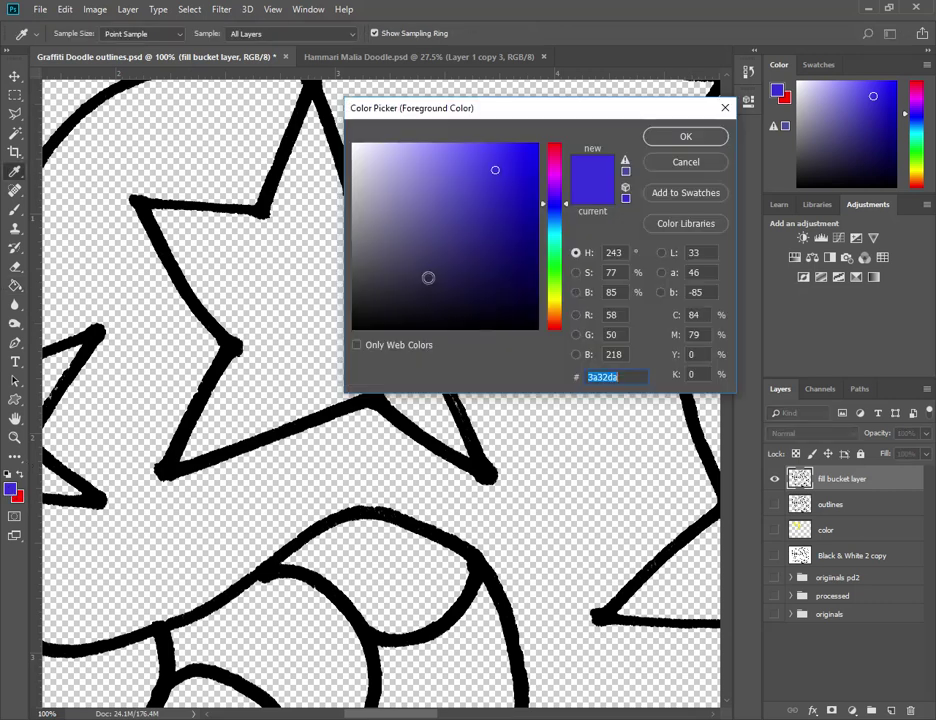
left_click(557, 298)
Set the foreground to bright yellow #fffc00 and bucket-fill the large star.
left_click_drag(530, 150, 607, 104)
left_click(686, 137)
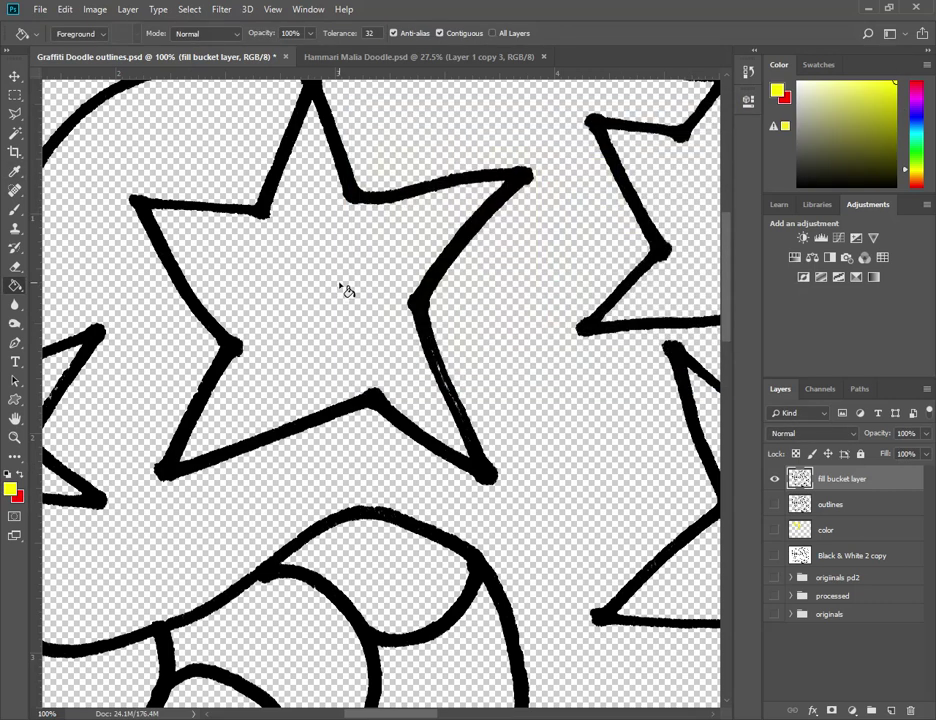
left_click(325, 275)
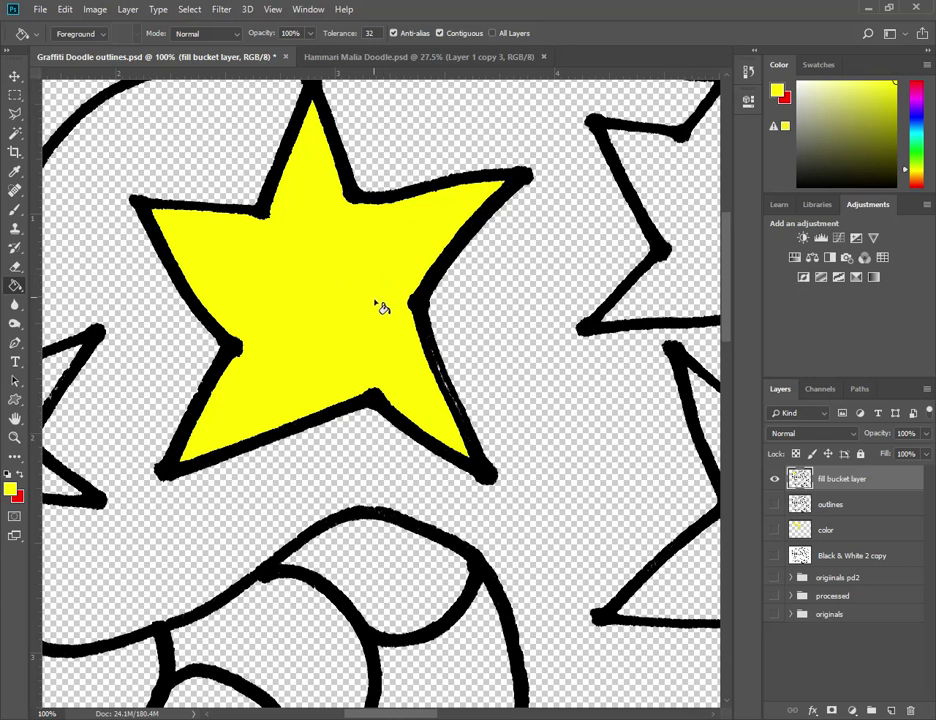
Zoom in to inspect the star's outline, then return to actual size with the bucket active.
left_click(15, 437)
left_click_drag(225, 393, 336, 419)
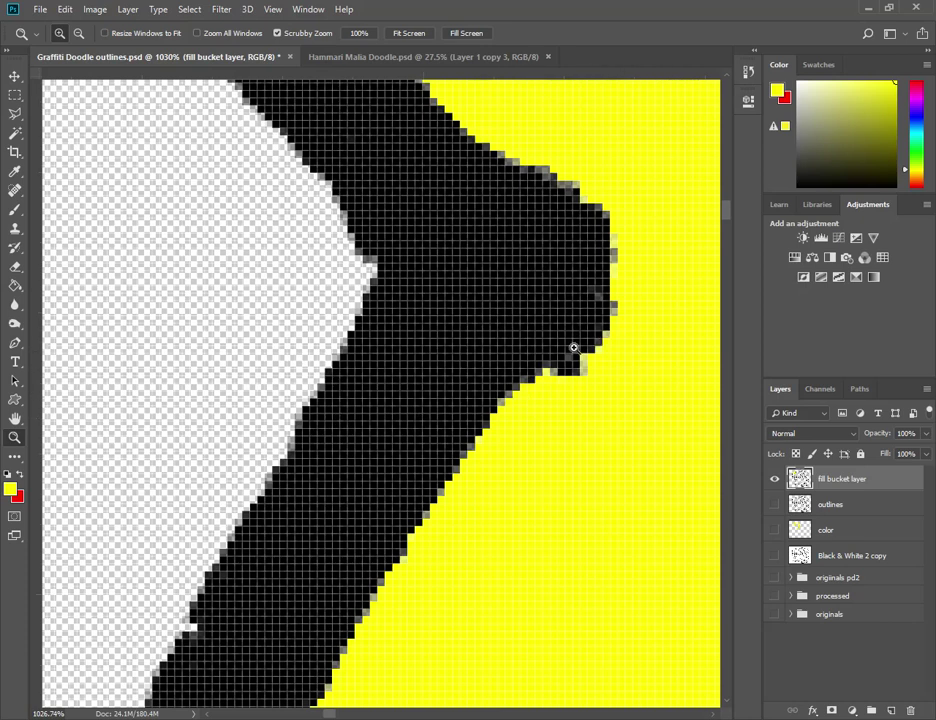
scroll(585, 359, "down", 6)
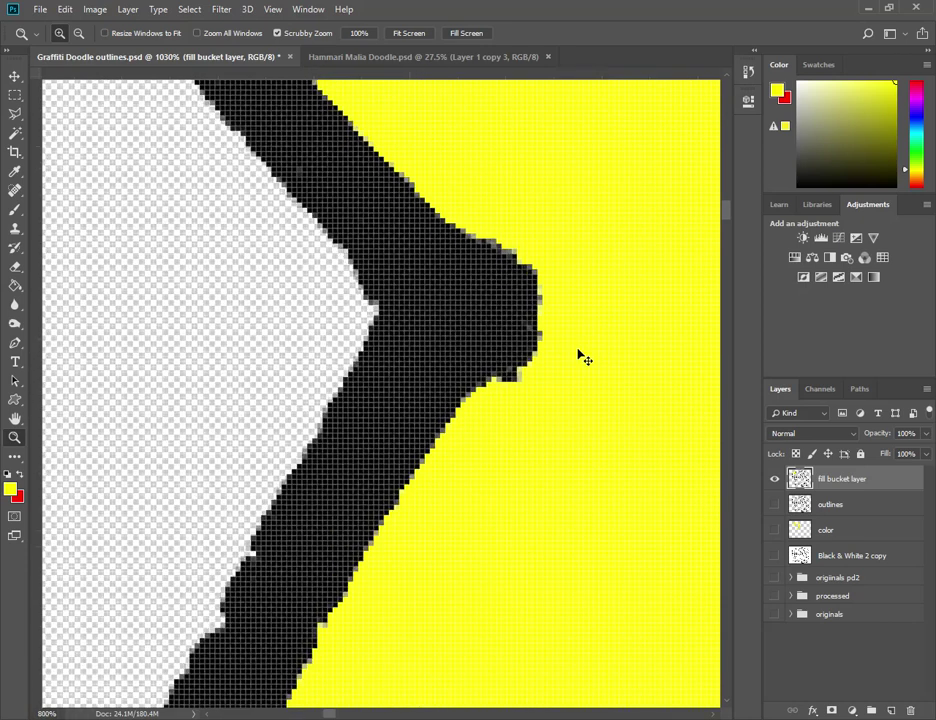
key("ctrl+1")
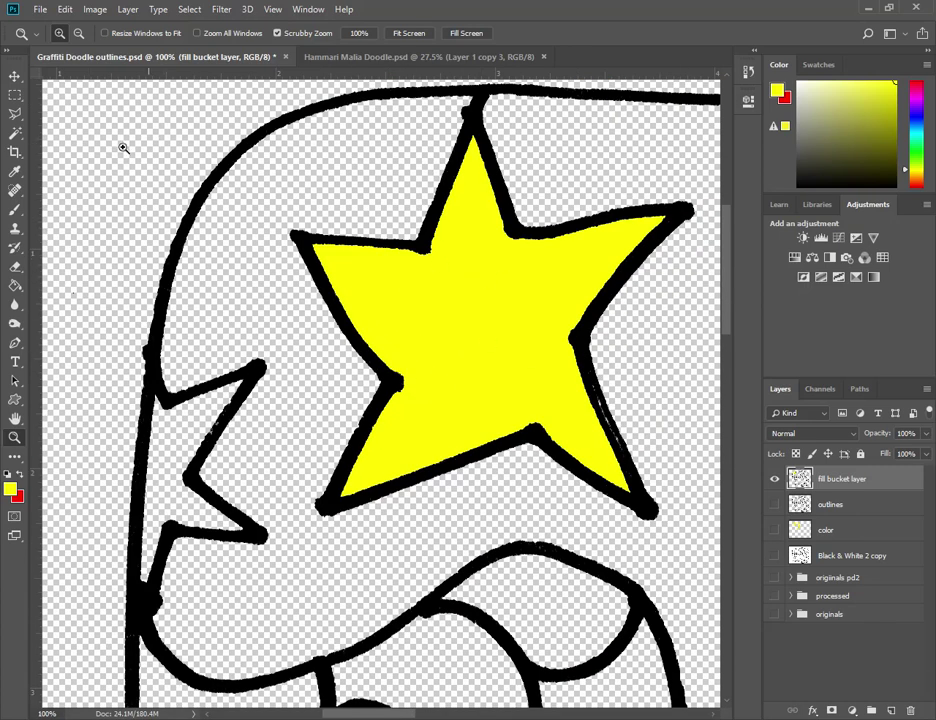
key("g")
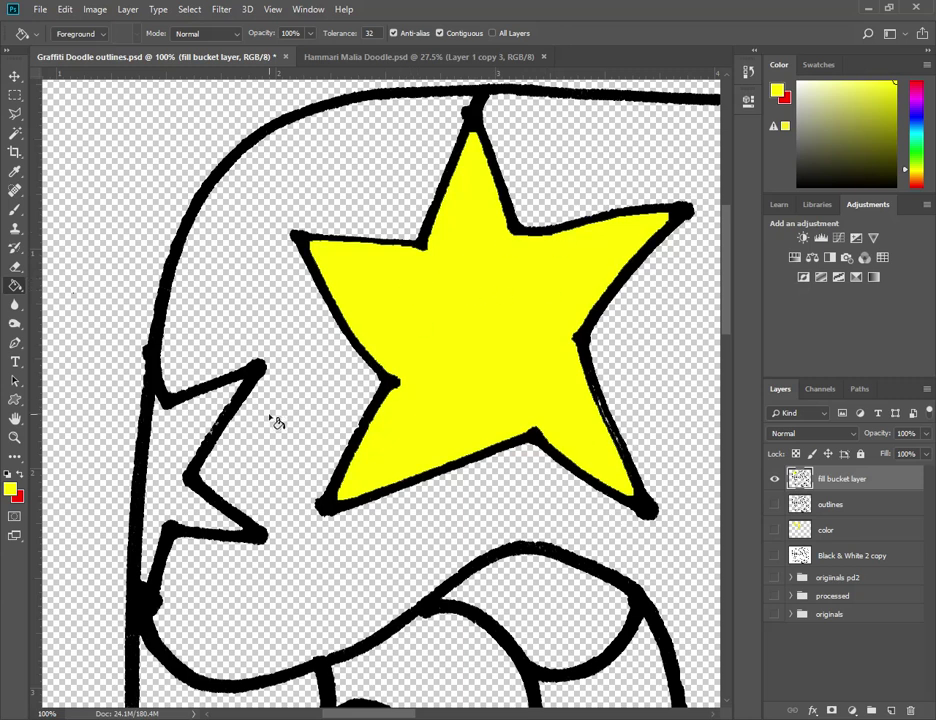
Set up a small Soft Round brush at 0% hardness.
left_click(16, 208)
left_click(76, 34)
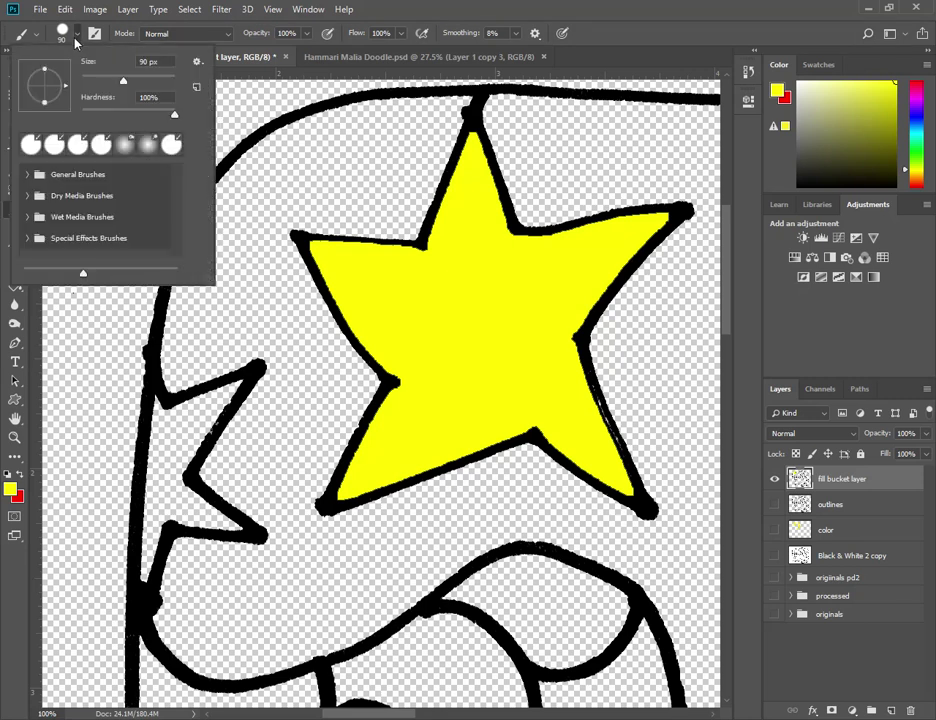
left_click_drag(175, 117, 62, 121)
left_click(28, 176)
left_click(70, 200)
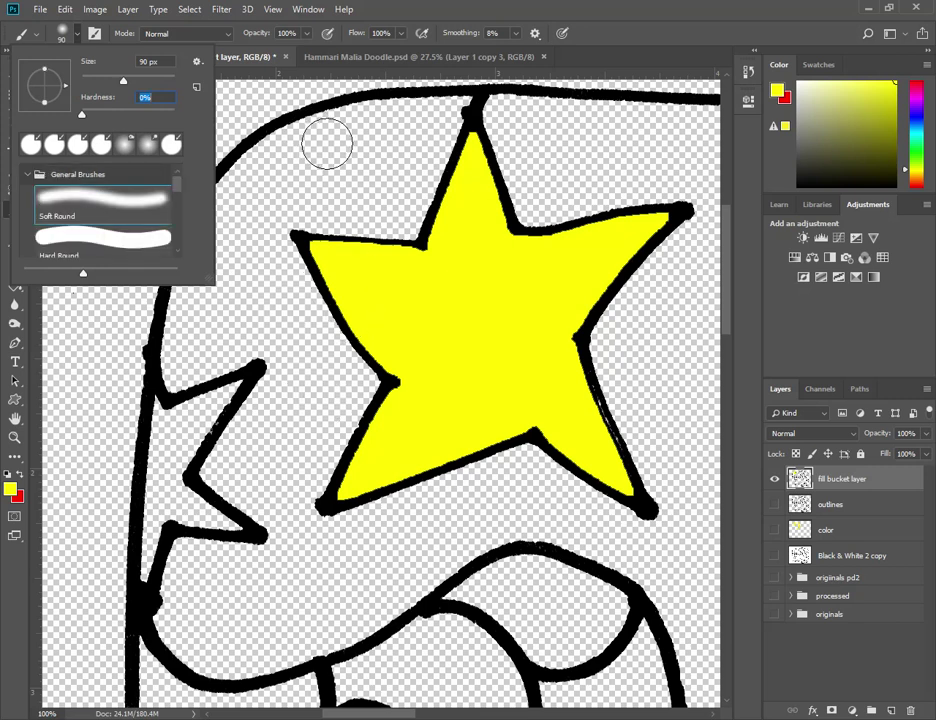
left_click(325, 144)
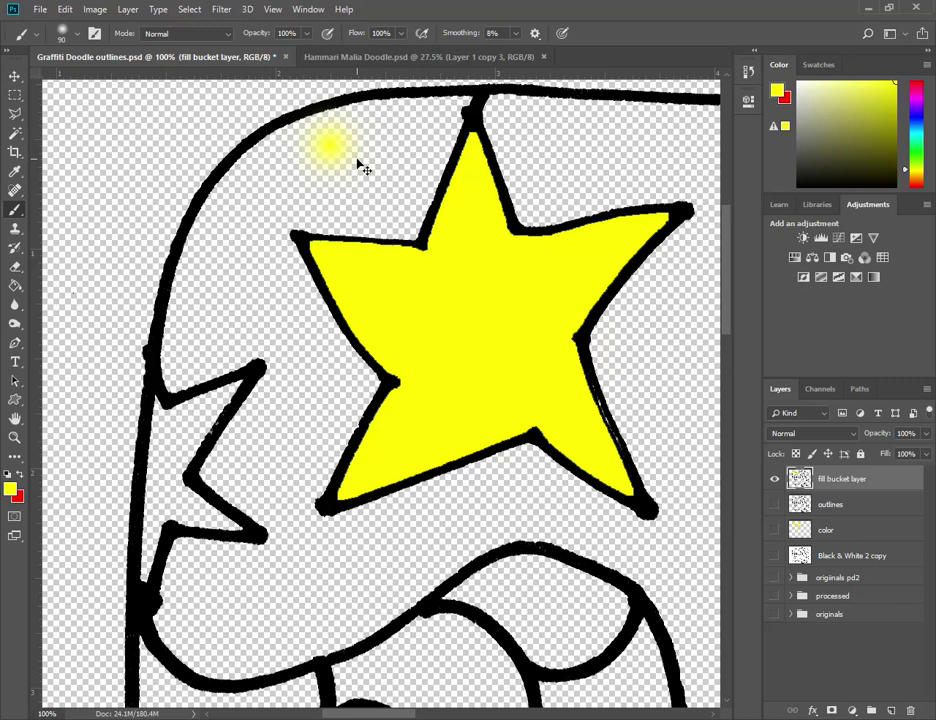
key("ctrl+z")
key("bracketleft")
key("bracketleft")
key("bracketleft")
key("bracketleft")
key("bracketleft")
key("bracketleft")
key("bracketleft")
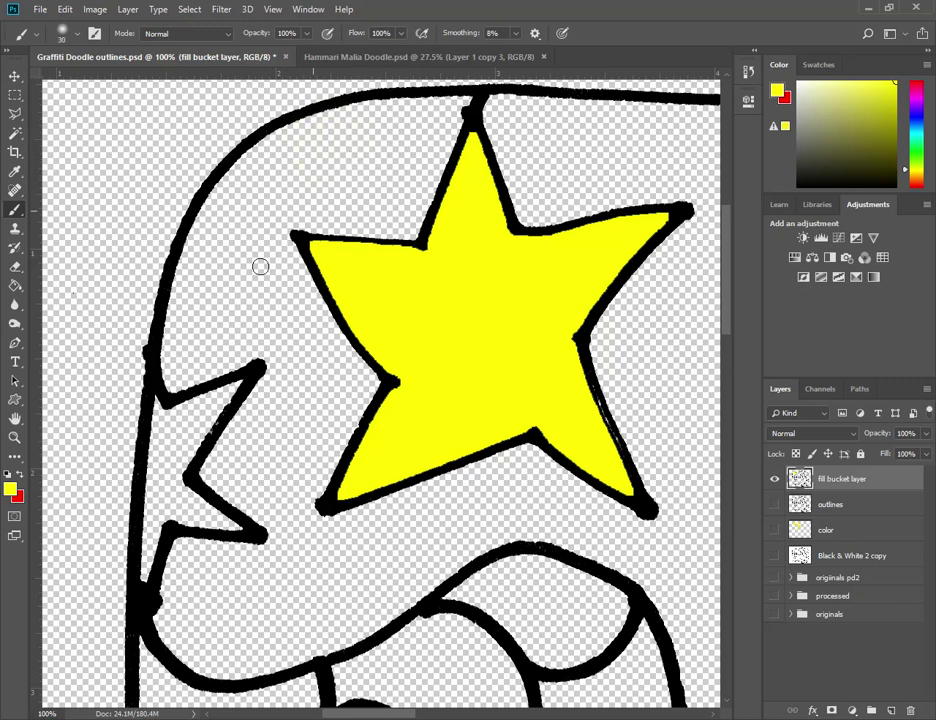
Paint a soft black ring above-left of the star and bucket-fill its inside black.
left_click(9, 475)
mouse_move(332, 139)
left_mouse_down()
mouse_move(310, 162)
mouse_move(317, 199)
mouse_move(372, 204)
mouse_move(350, 148)
left_mouse_up()
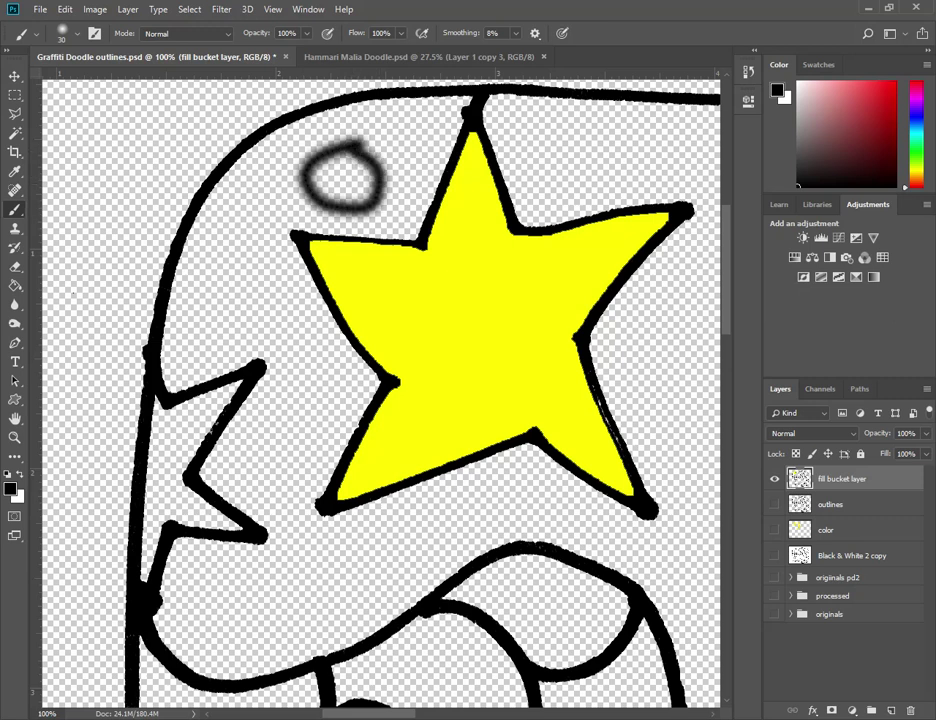
key("g")
left_click(348, 182)
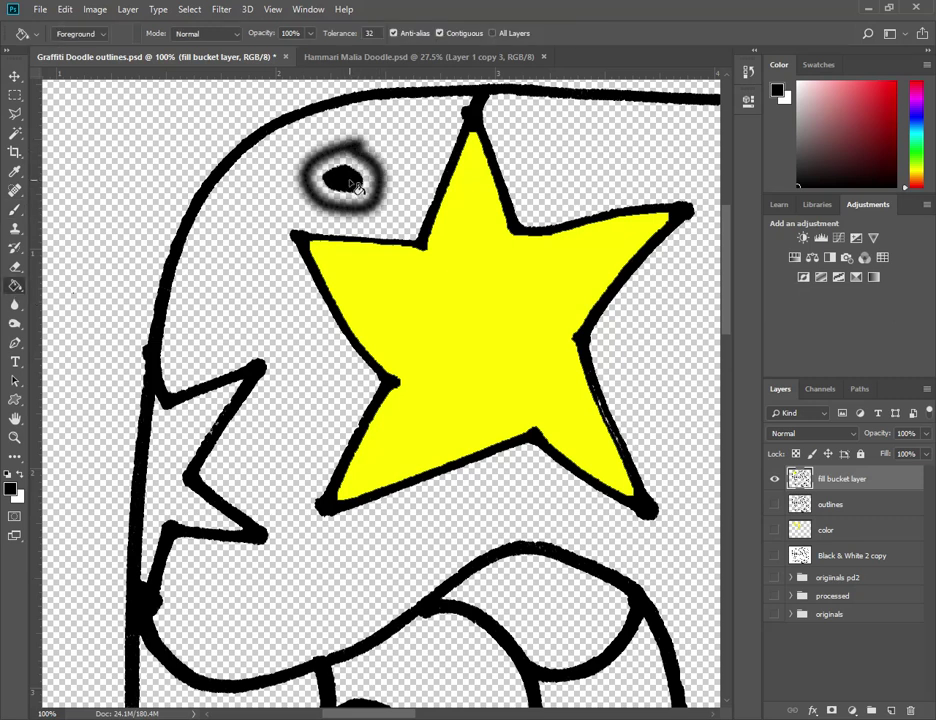
Set the foreground to yellow #fffc00 and bucket-fill the dot's core yellow.
left_click(11, 490)
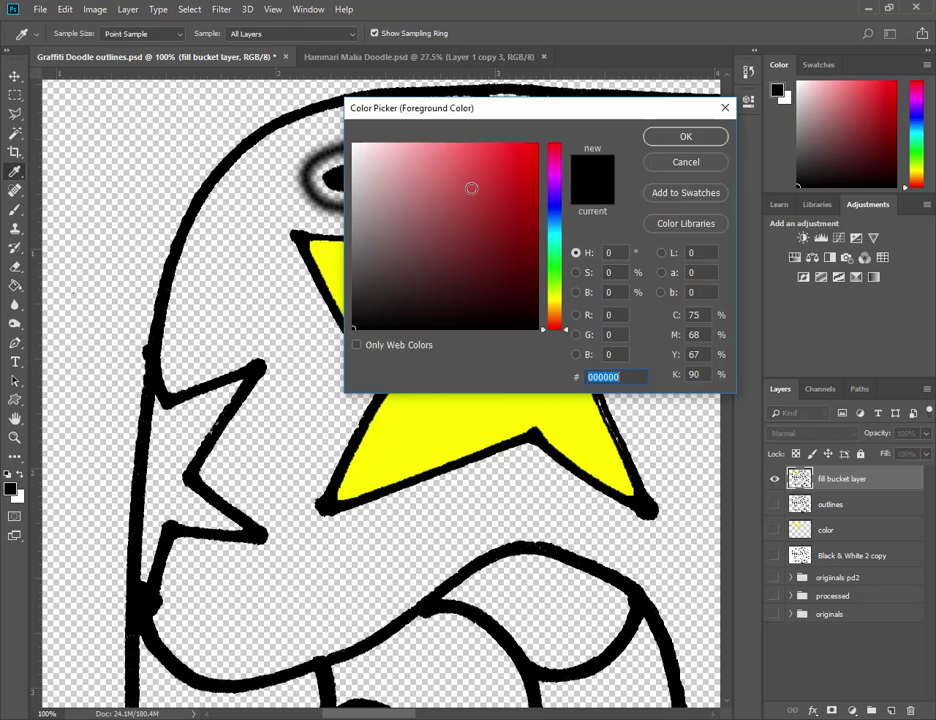
left_click(557, 304)
left_click(537, 149)
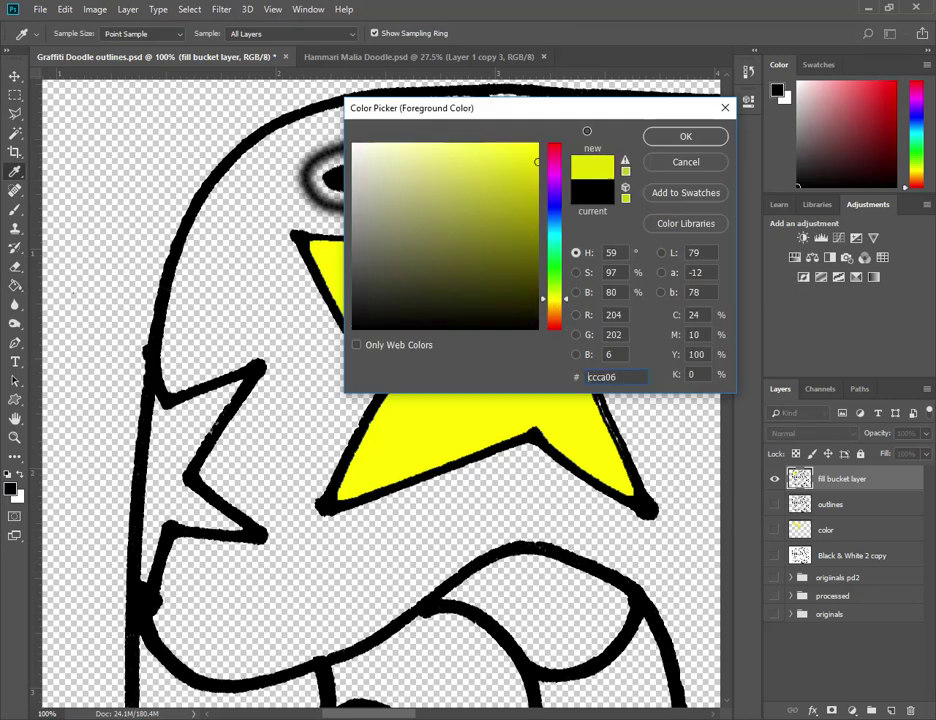
left_click(686, 136)
left_click(352, 186)
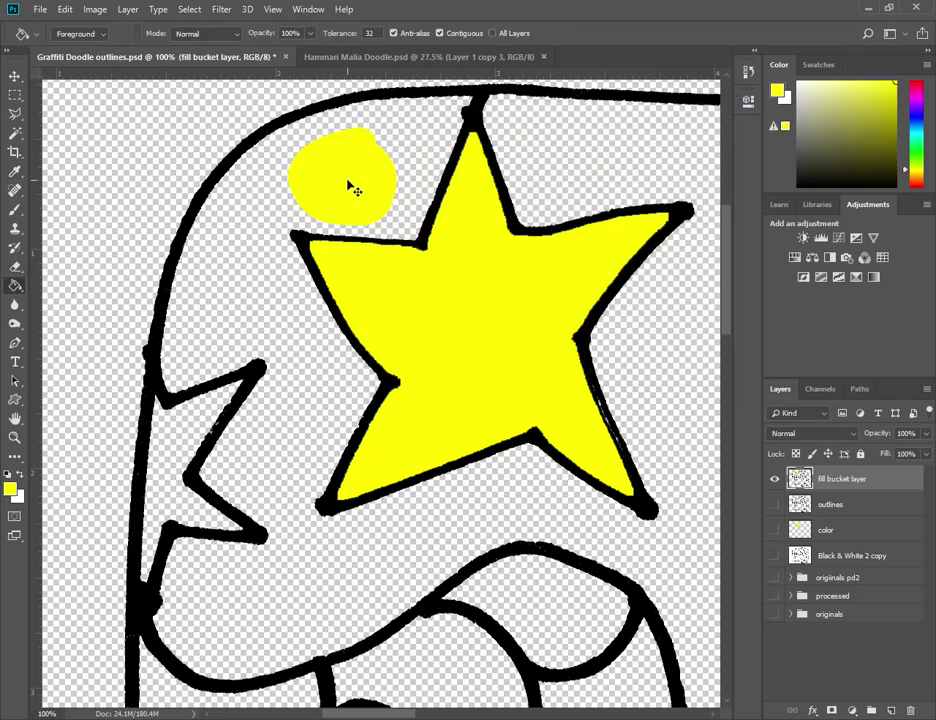
key("ctrl+z")
left_click(350, 186)
key("ctrl+z")
left_click(351, 183)
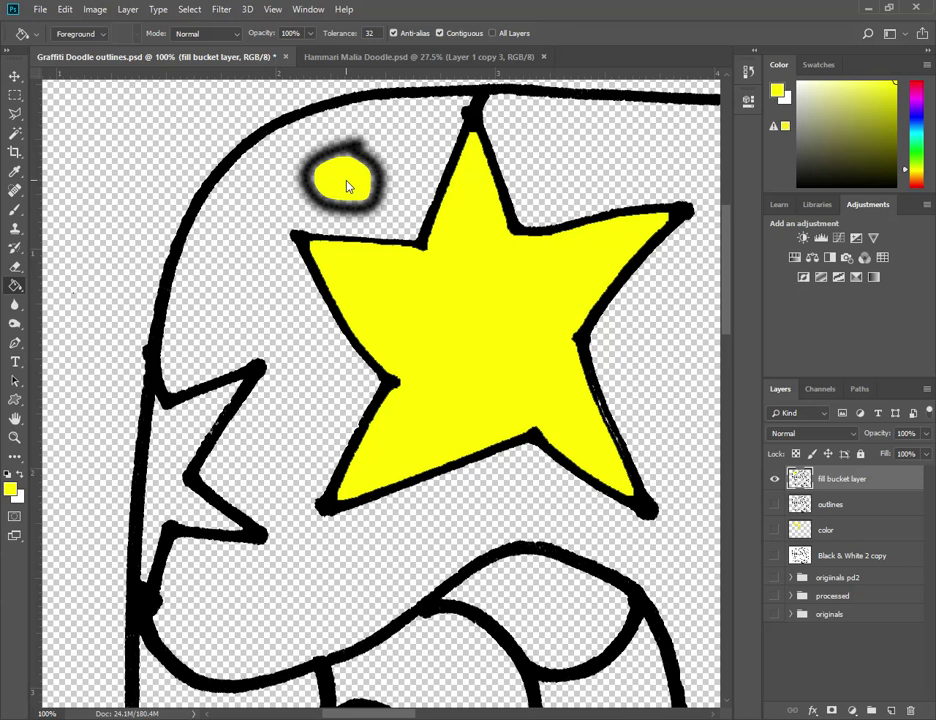
left_click(351, 186)
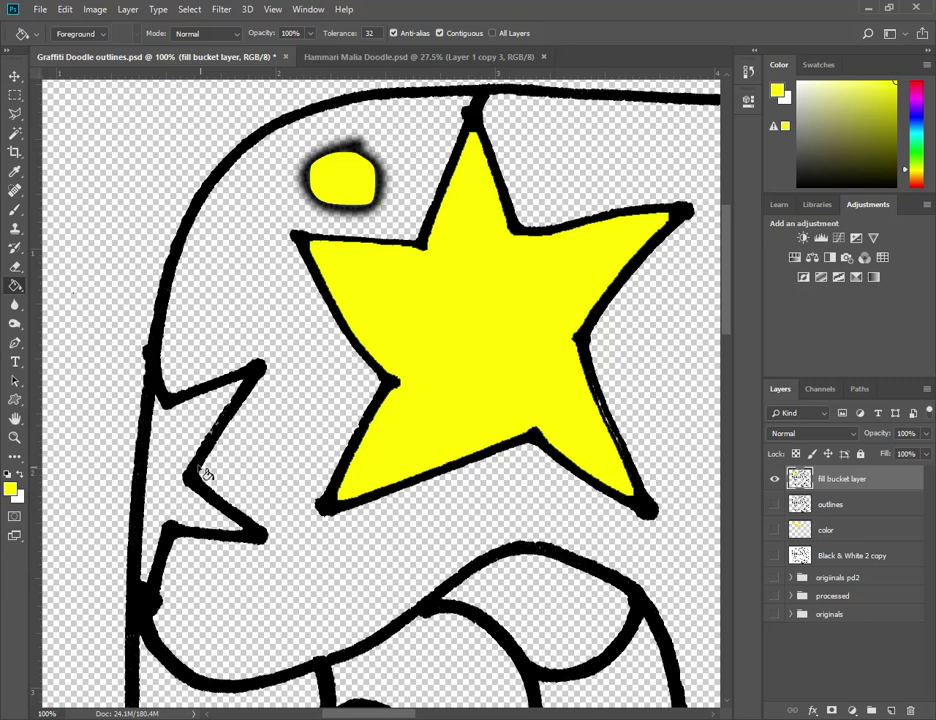
Fill the small left star yellow, then make the outlines layer active and visible.
left_click(184, 444)
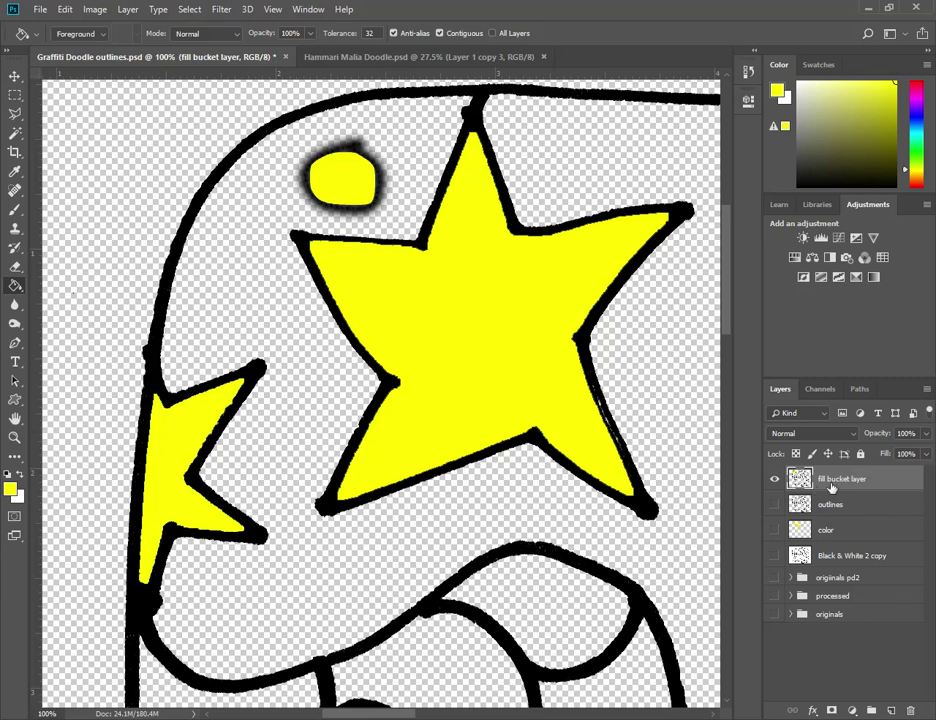
left_click(826, 508)
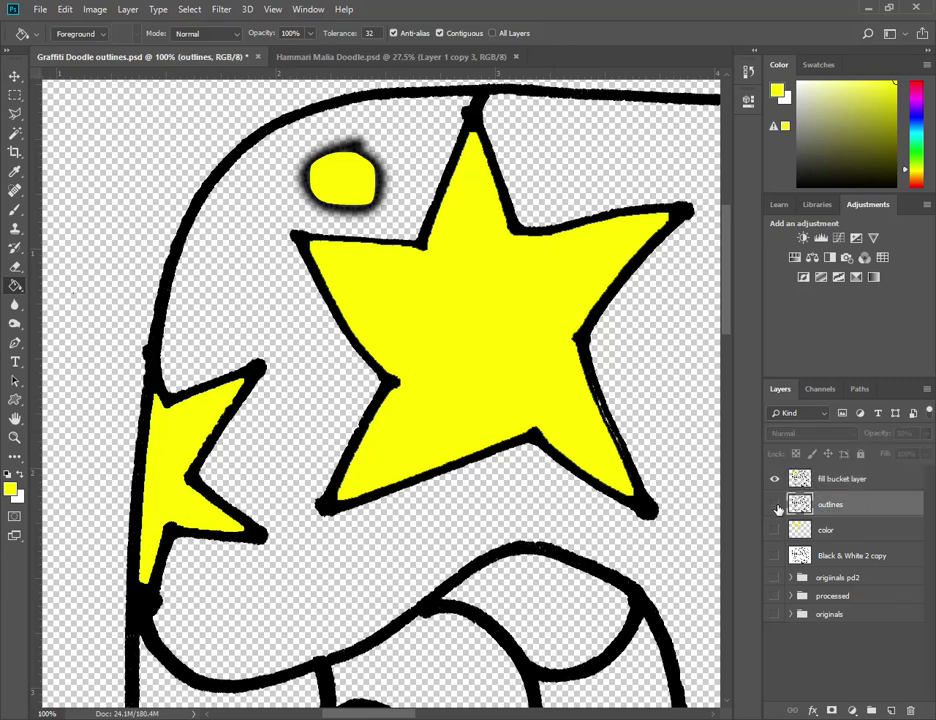
left_click(776, 506)
Move the outlines layer above the fill bucket layer at 100% opacity, toggling its visibility to compare.
left_click_drag(857, 508, 853, 478)
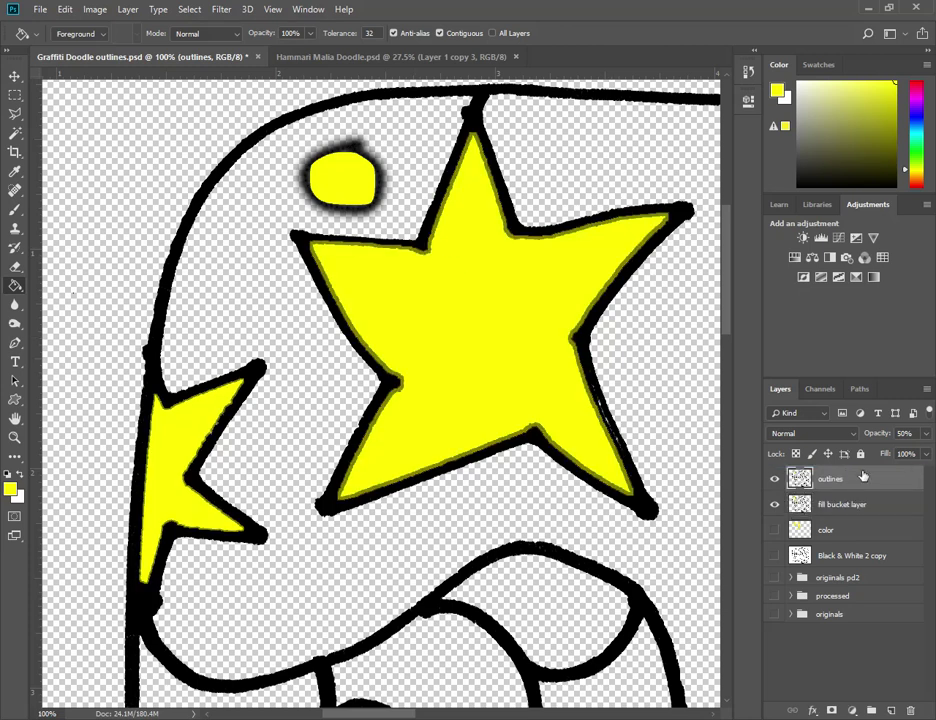
left_click(923, 436)
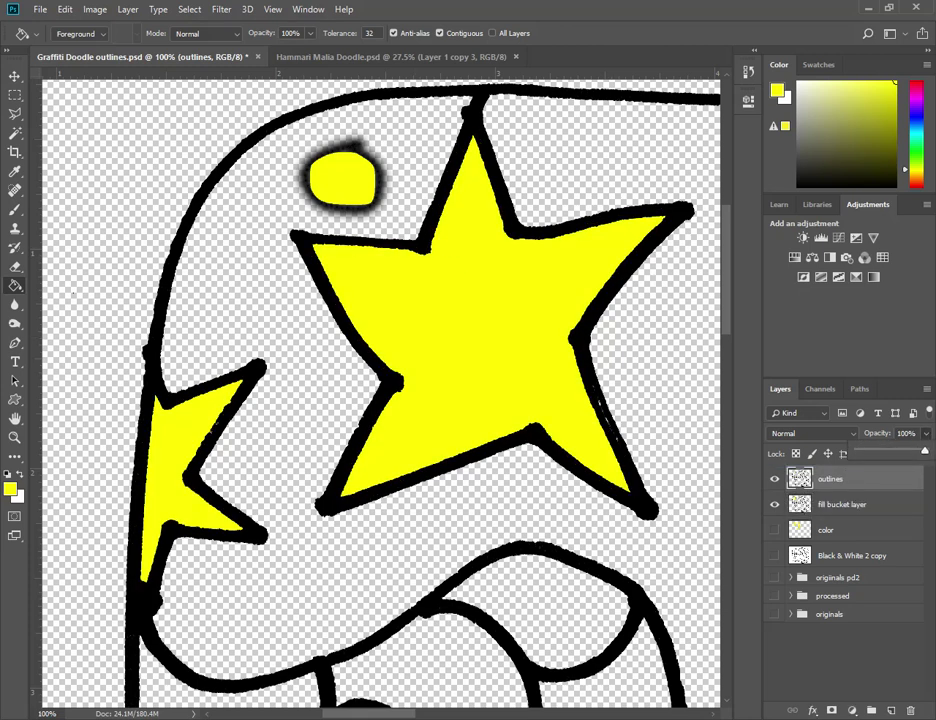
left_click(775, 478)
left_click(775, 478)
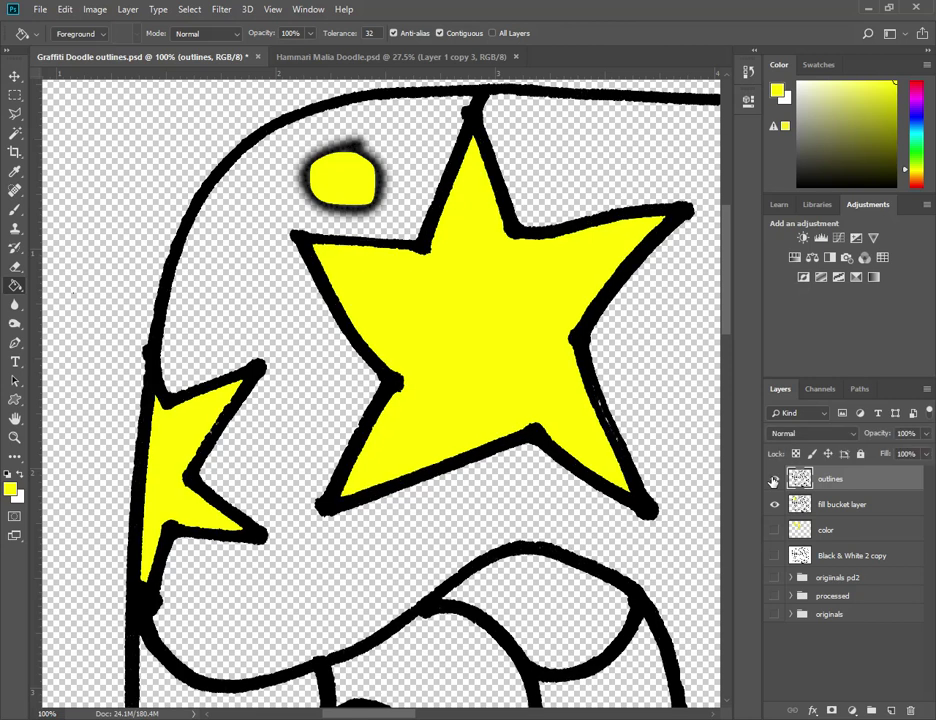
left_click(774, 479)
left_click(774, 480)
Zoom out, Magic Wand the blank area around the top-left stars, and invert the selection.
key("ctrl+minus")
key("ctrl+minus")
key("ctrl+minus")
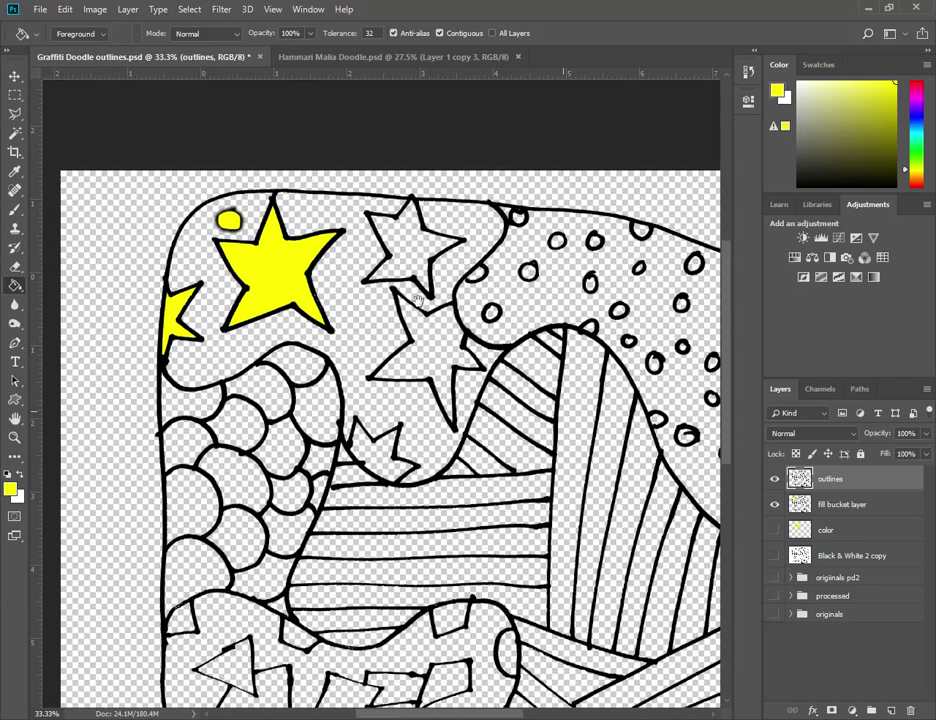
left_click_drag(418, 298, 378, 282)
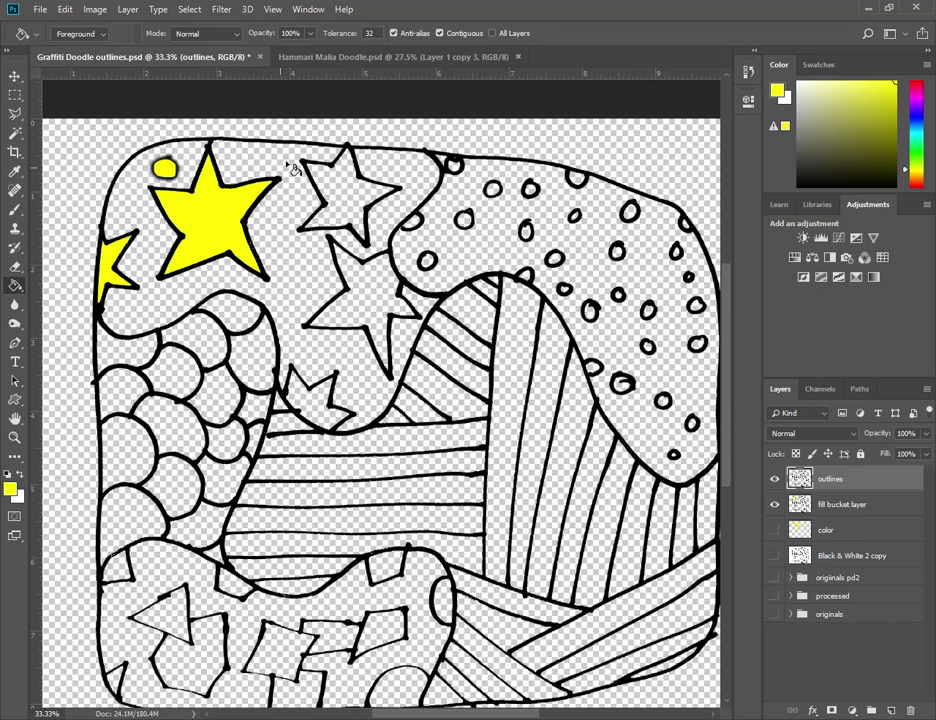
left_click(14, 136)
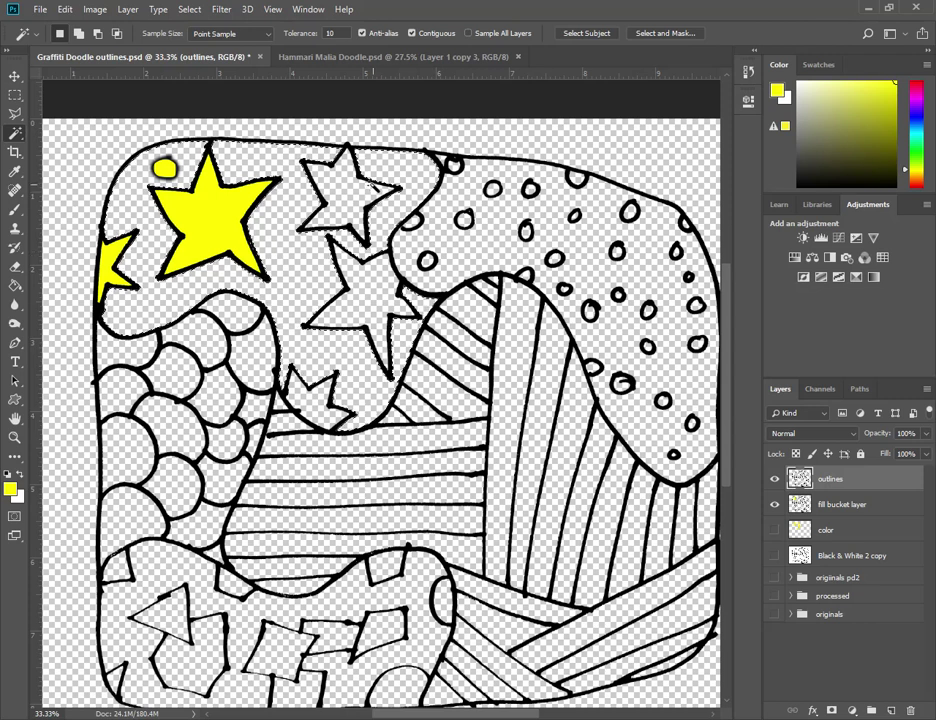
left_click(189, 10)
left_click(208, 68)
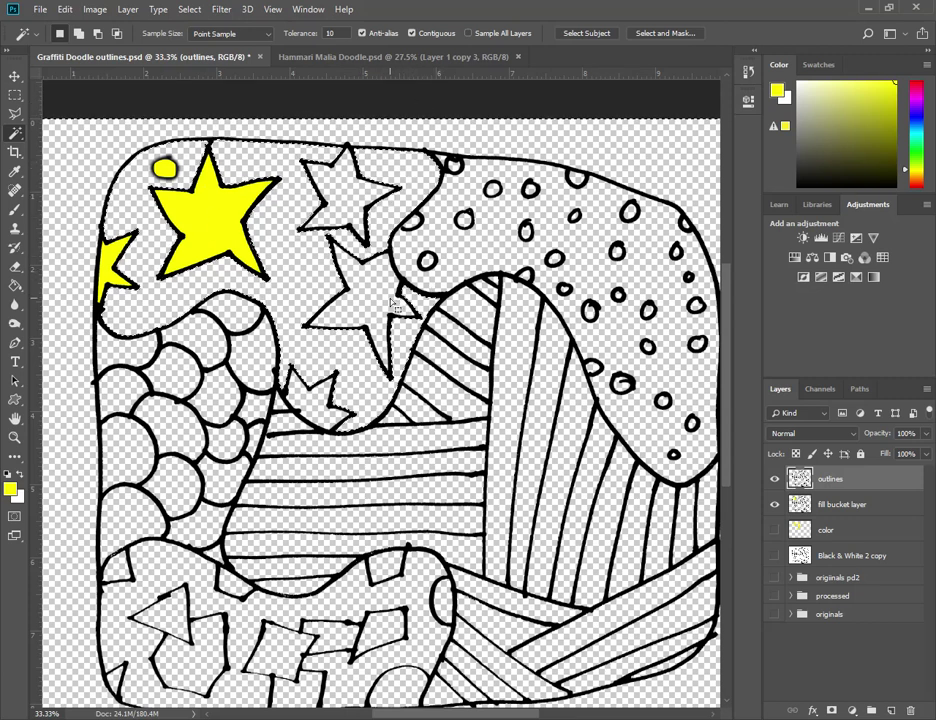
left_click(66, 10)
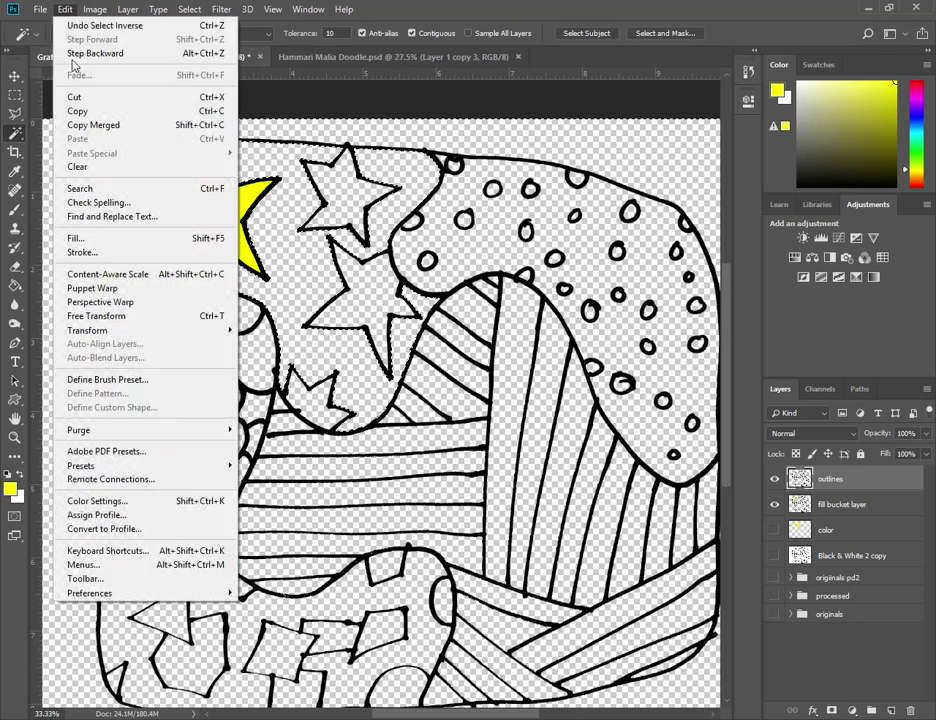
Undo a trial fill and add a new empty layer, Layer 3, below the fill bucket layer.
left_click(99, 242)
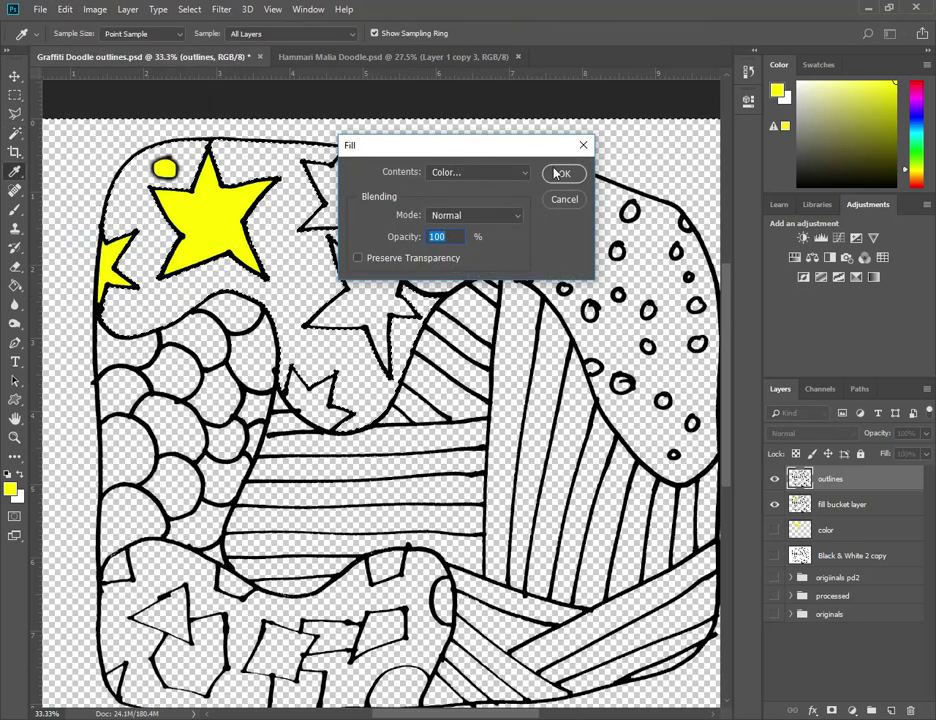
left_click(562, 178)
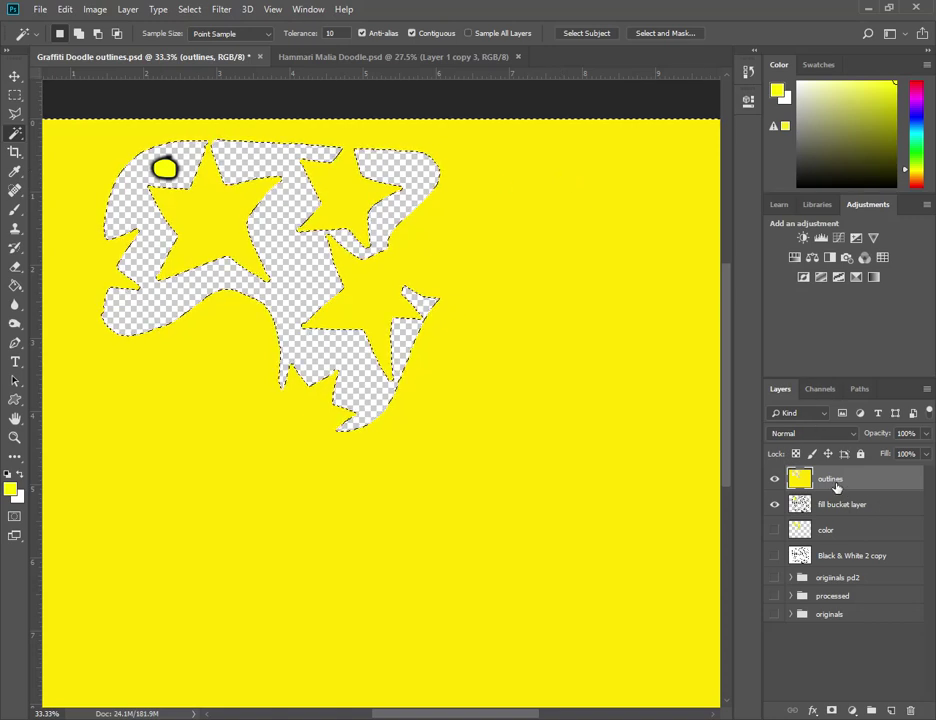
key("ctrl+z")
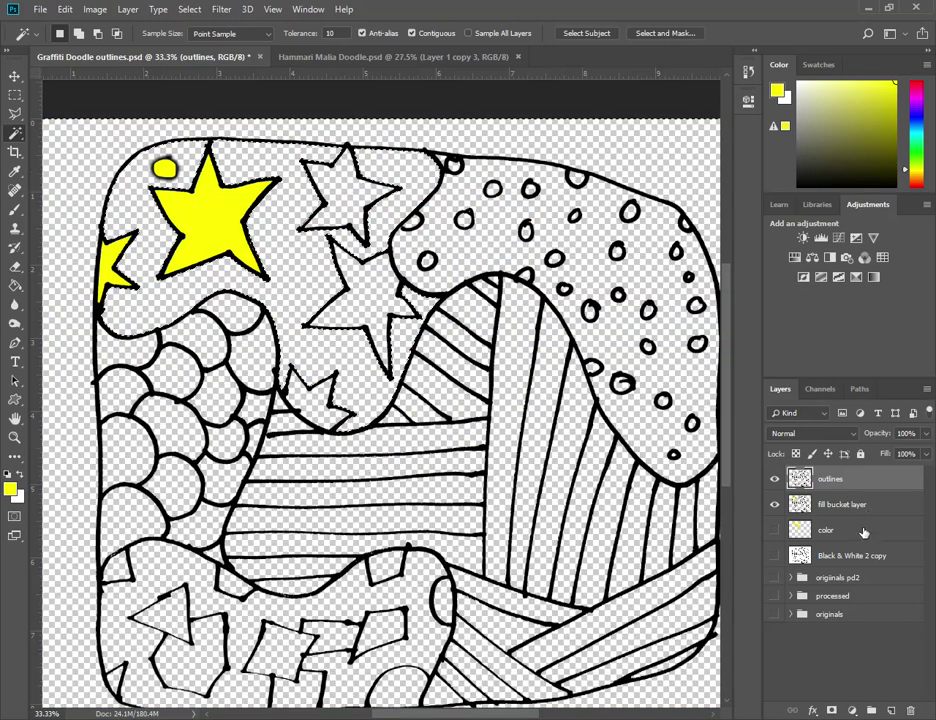
left_click(866, 533)
key("ctrl+shift+alt+n")
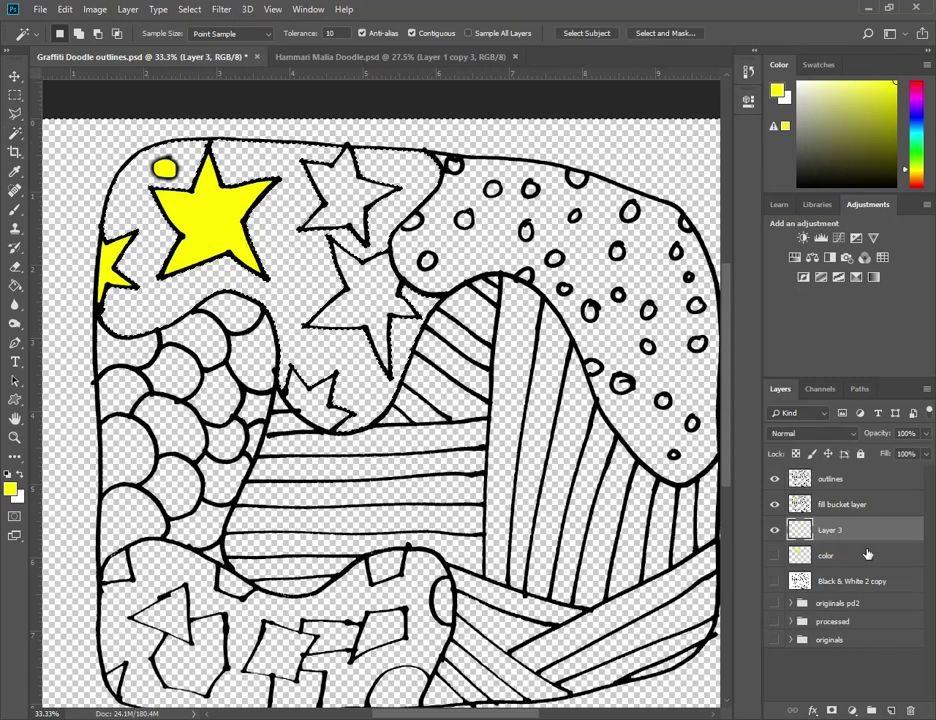
key("o")
key("r")
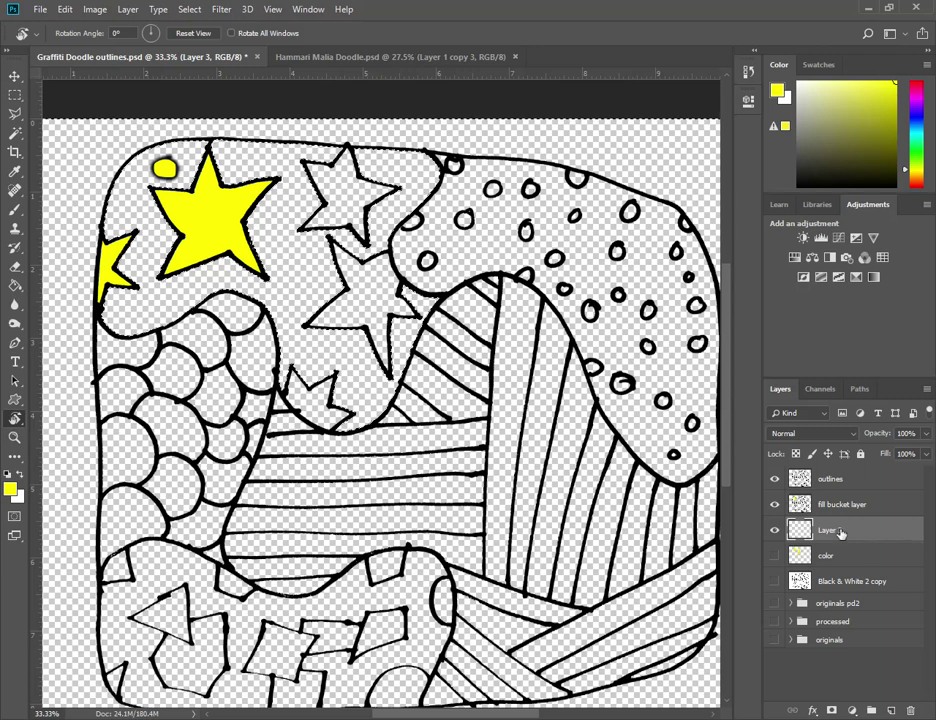
Rename Layer 3 to 'color stars'.
double_click(830, 530)
type("color st")
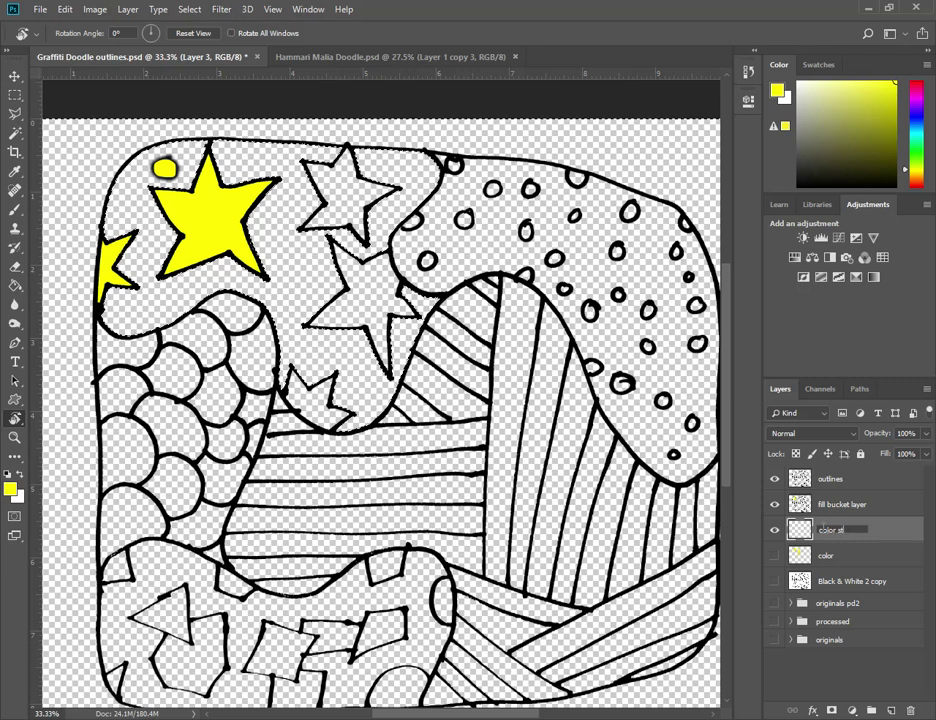
type("ars")
key("Return")
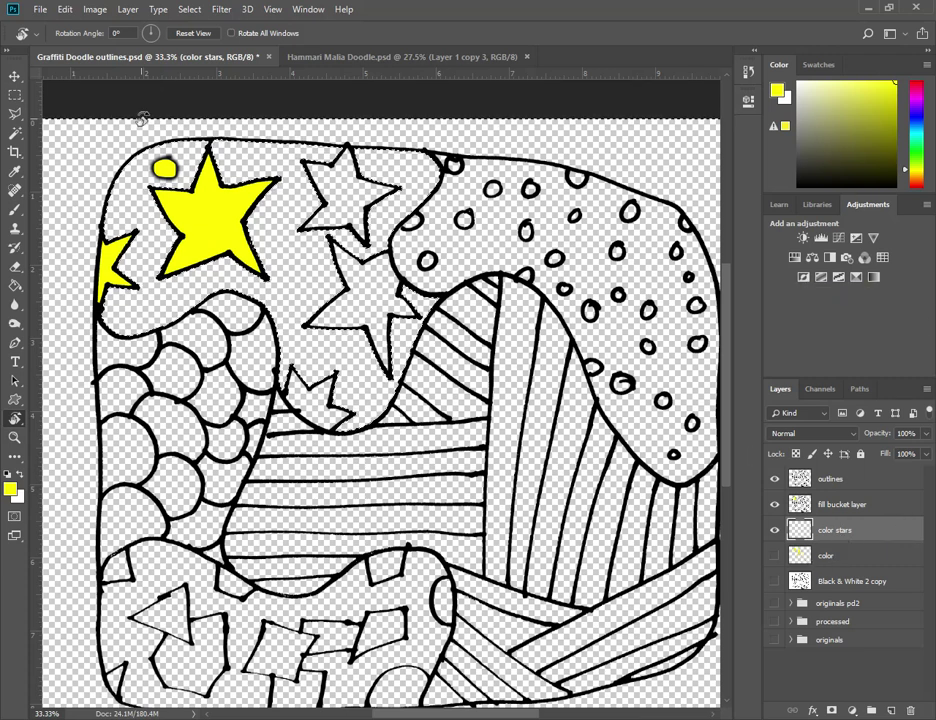
left_click(66, 10)
Fill the inverted selection on the color stars layer with yellow using Edit > Fill.
left_click(80, 238)
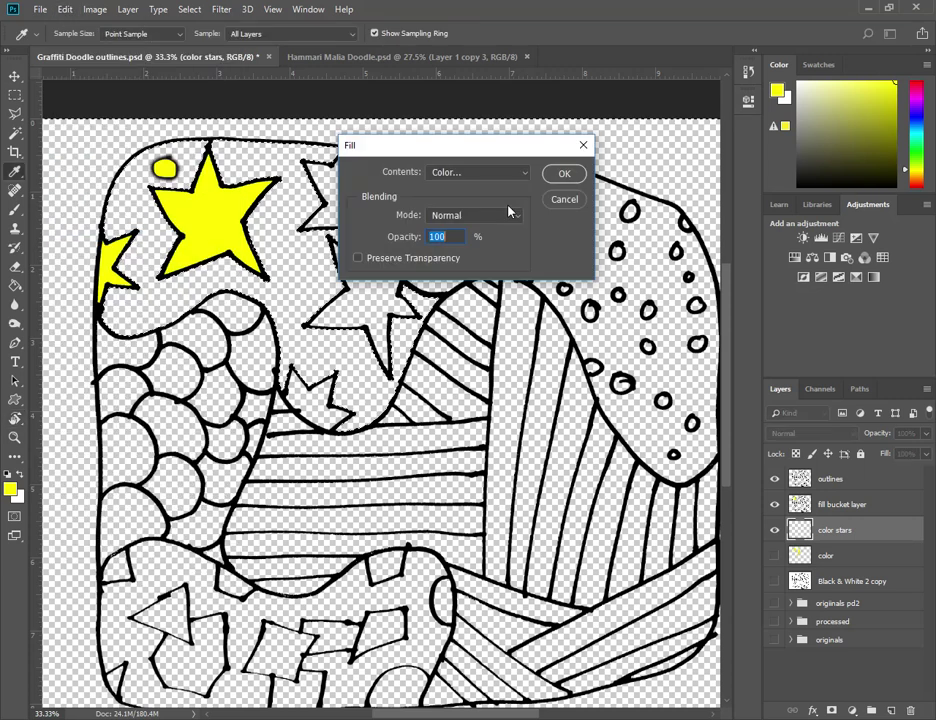
left_click(565, 175)
key("ctrl+r")
key("r")
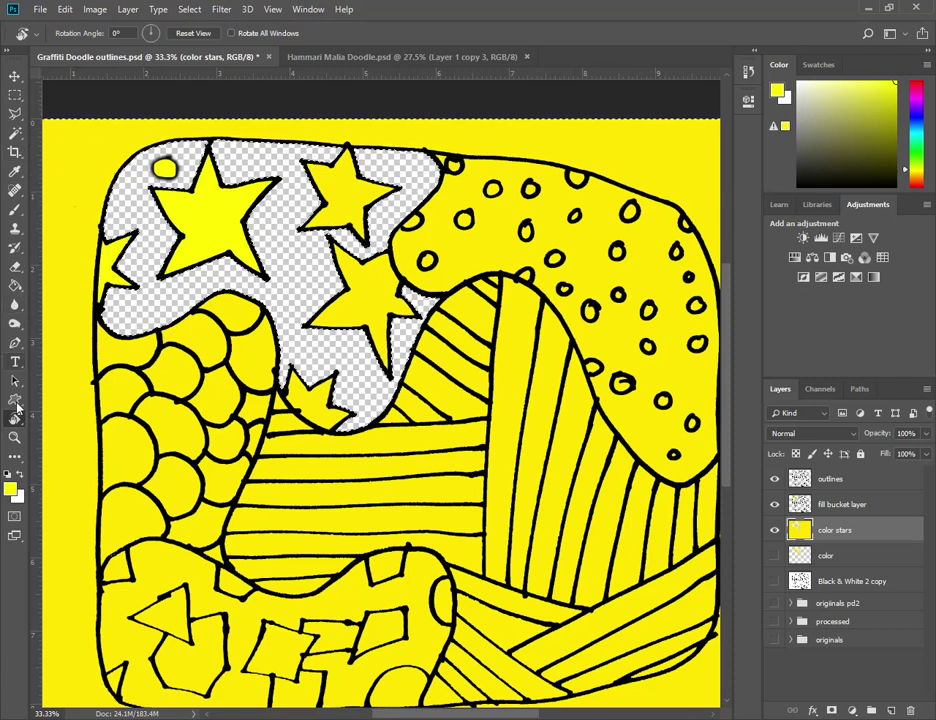
Zoom in on a star tip, toggling the outlines and fill bucket layers to inspect the fill.
key("z")
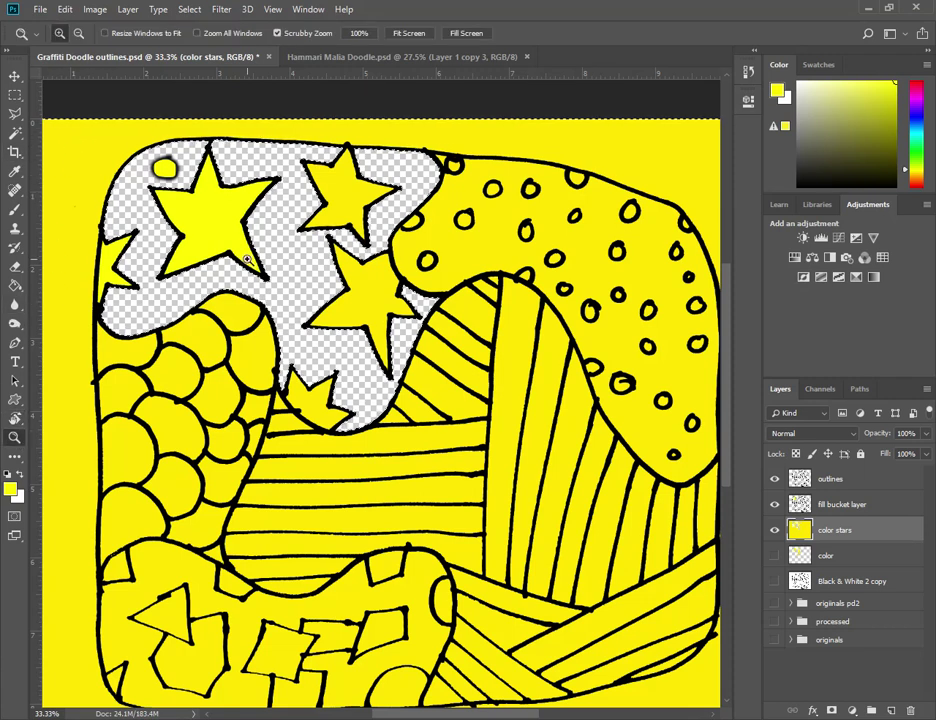
left_click_drag(247, 260, 305, 328)
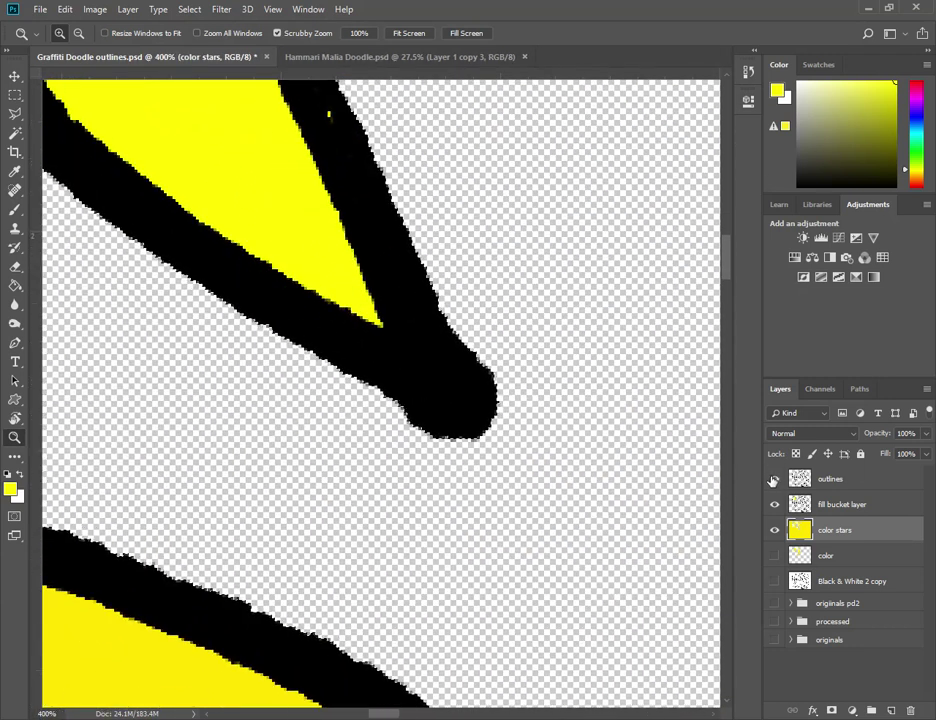
left_click(773, 480)
left_click(775, 504)
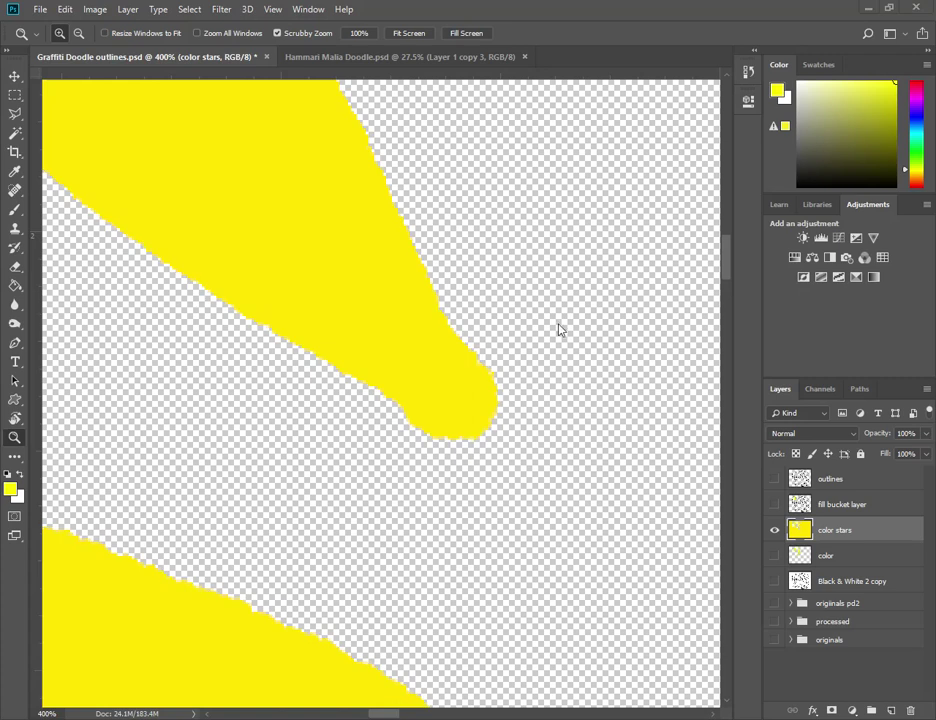
left_click(775, 506)
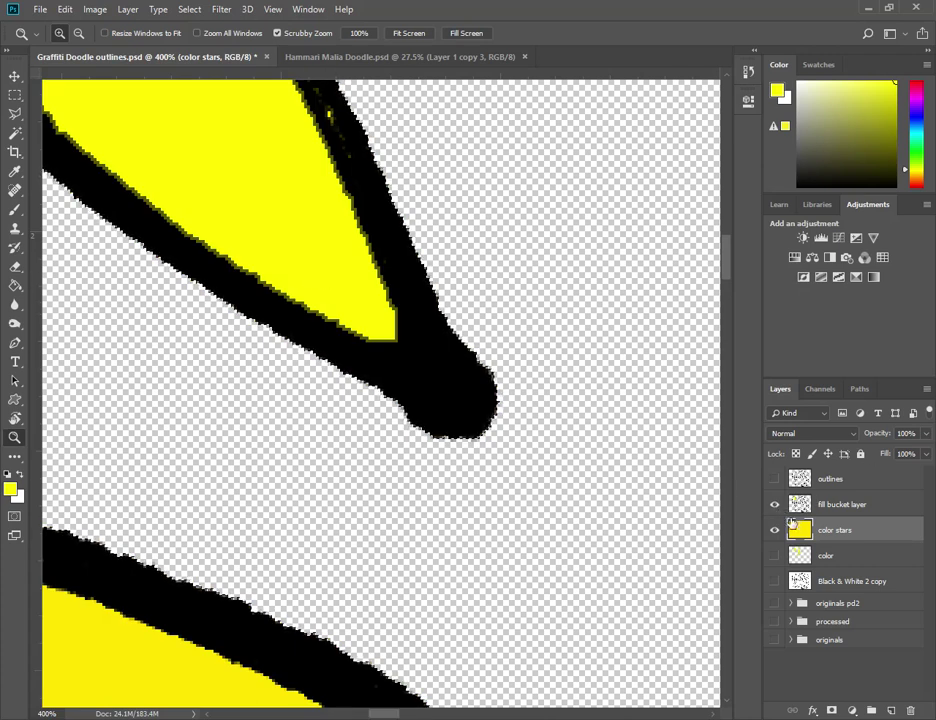
key("ctrl+0")
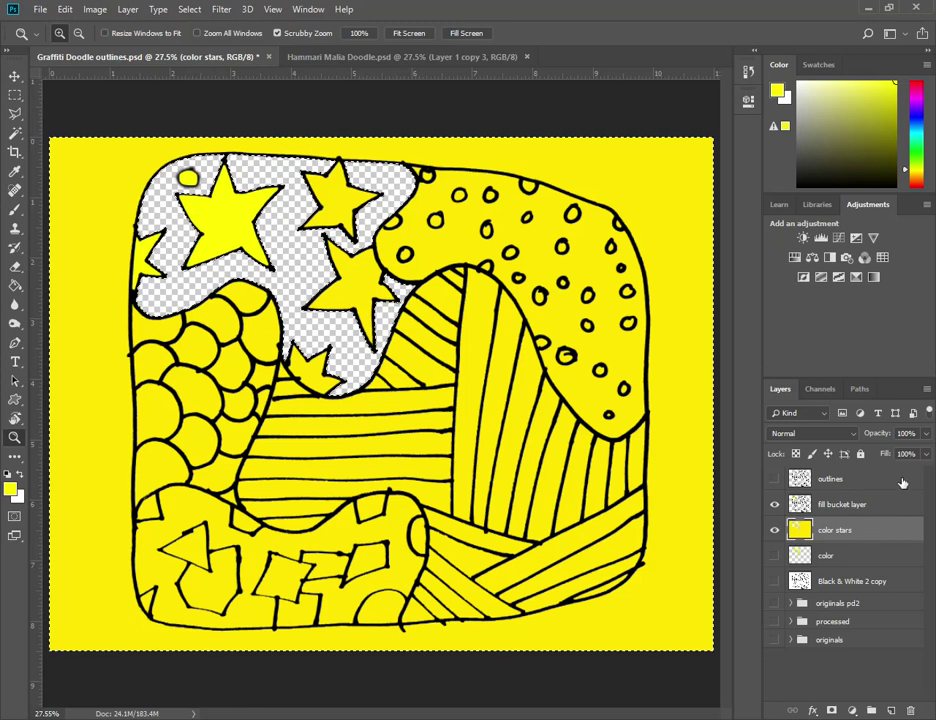
Make the outlines layer active and visible, and hide the fill bucket layer.
left_click(830, 481)
left_click(773, 481)
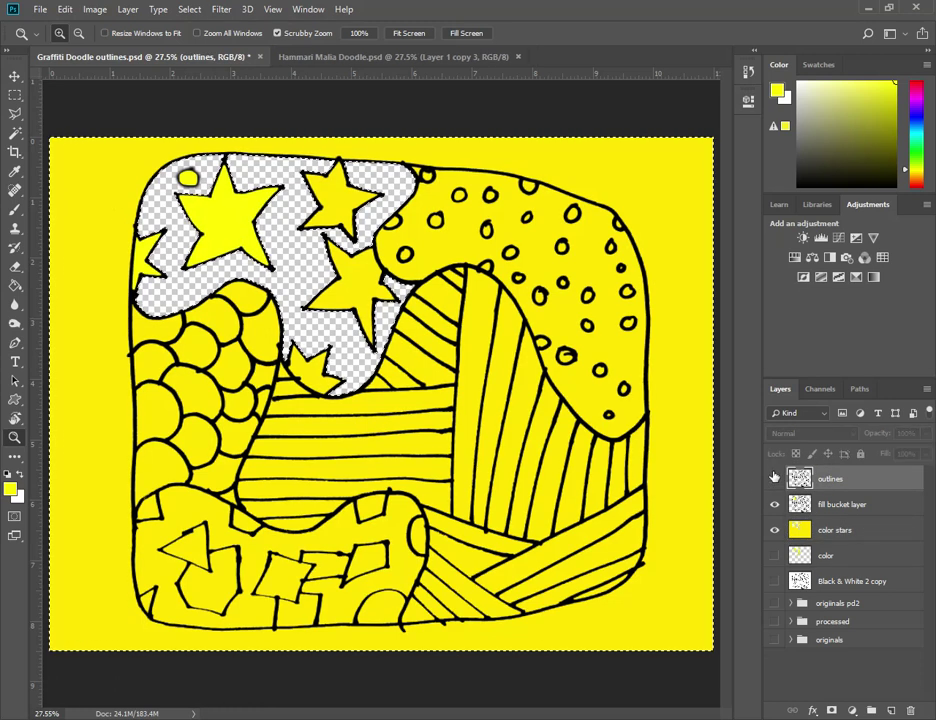
left_click(774, 505)
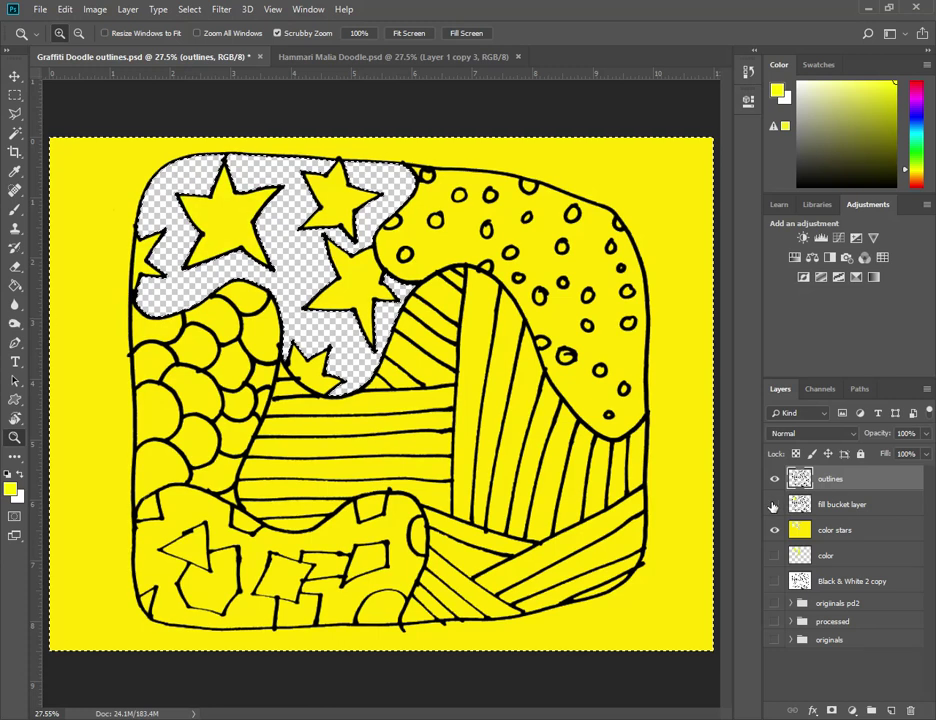
left_click(775, 480)
left_click(775, 480)
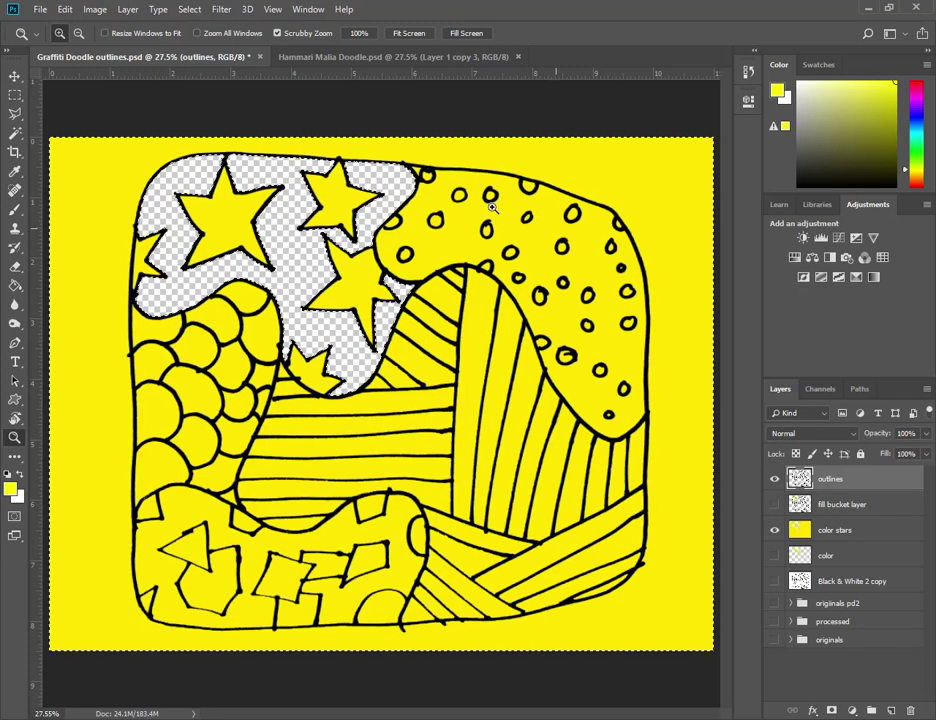
Lock the outlines layer and delete the yellow outside the doodle from color stars.
left_click(14, 132)
key("ctrl+d")
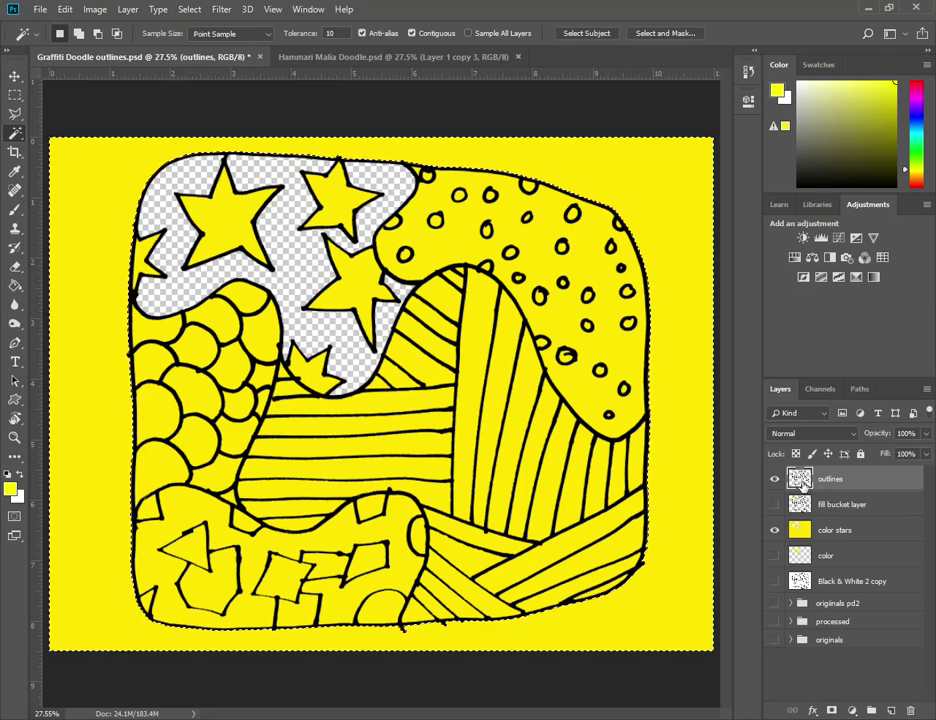
left_click(860, 454)
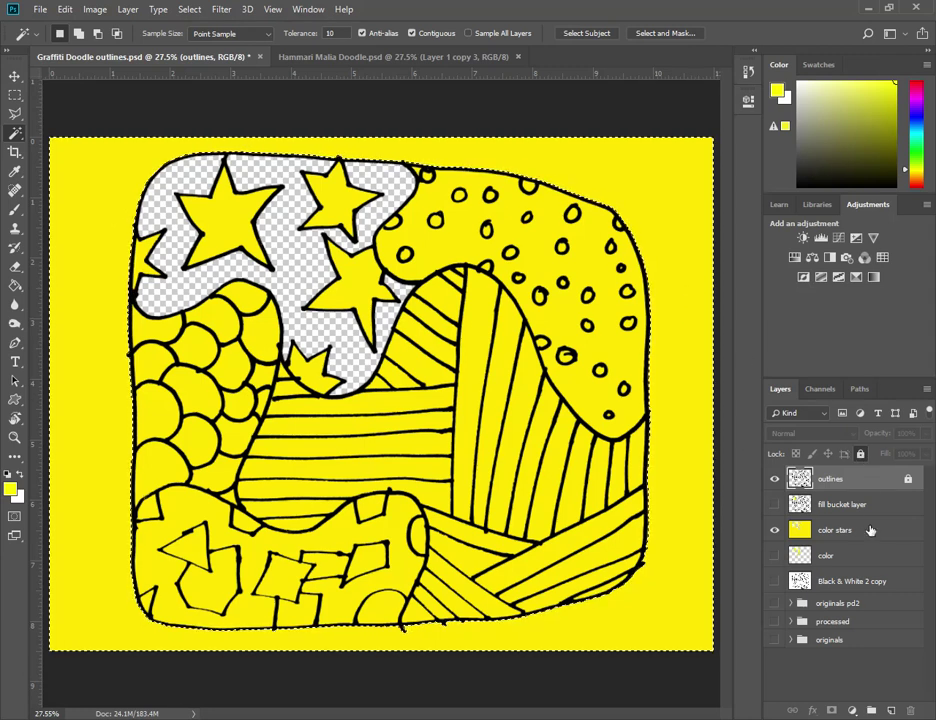
left_click(815, 531)
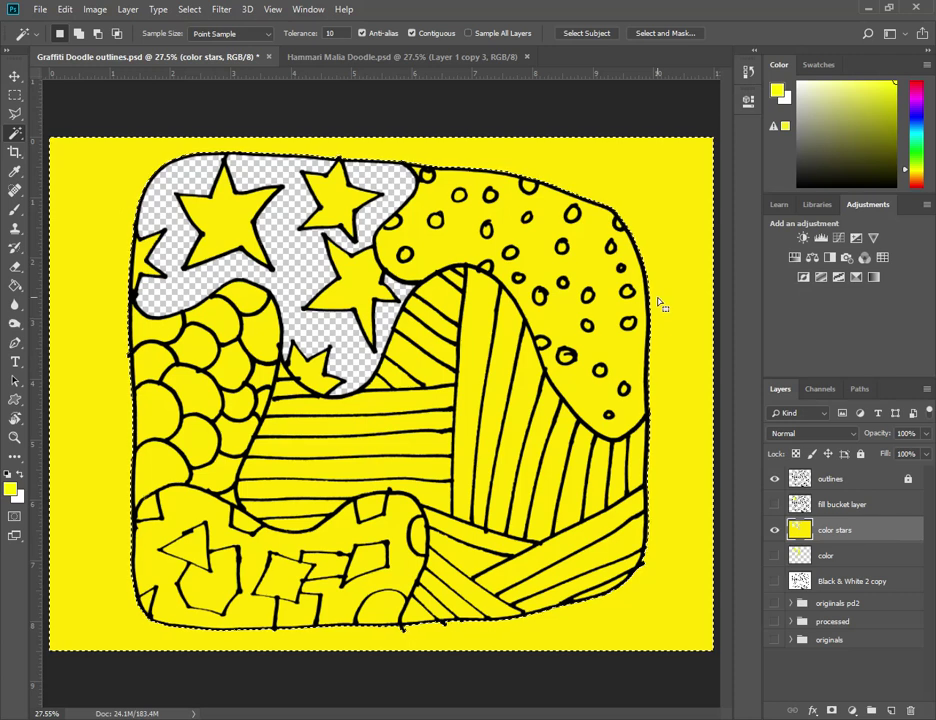
key("Delete")
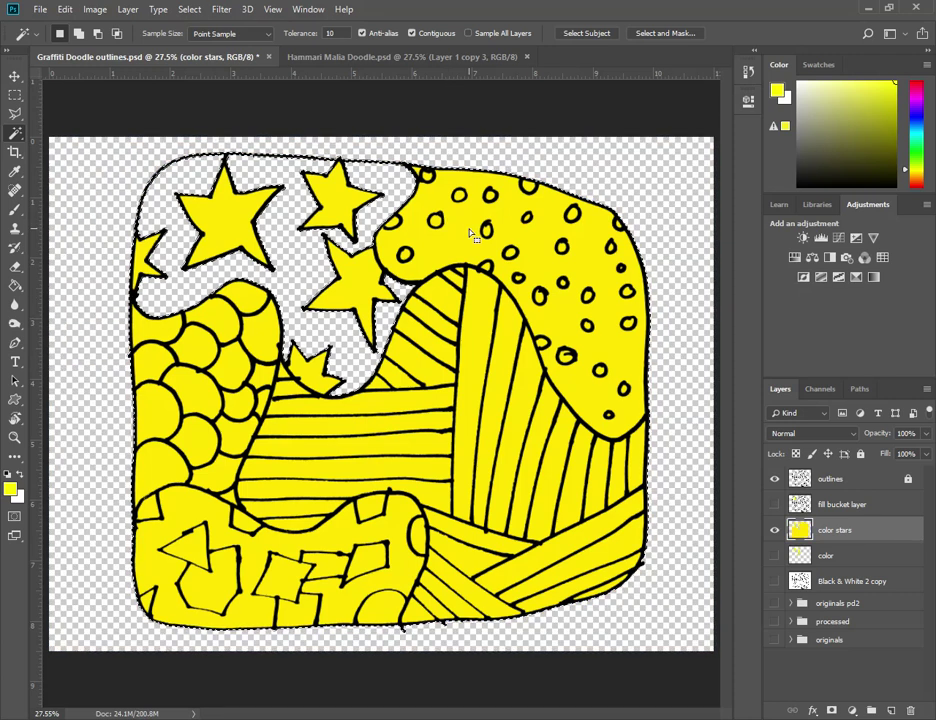
Select the dotted upper-right region on outlines and delete its yellow from color stars.
left_click(822, 483)
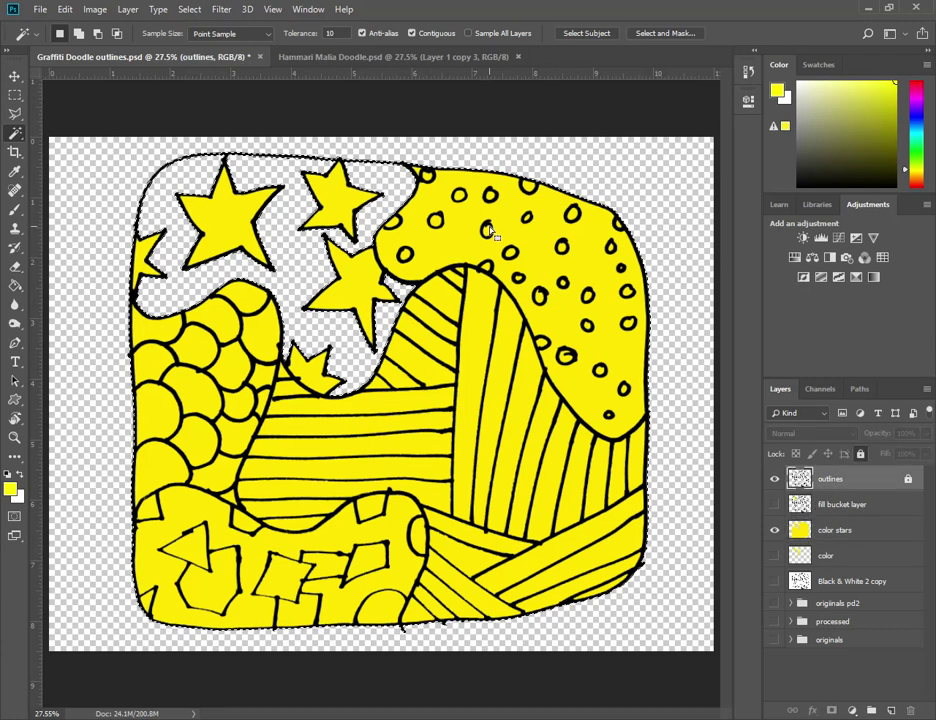
key("ctrl+d")
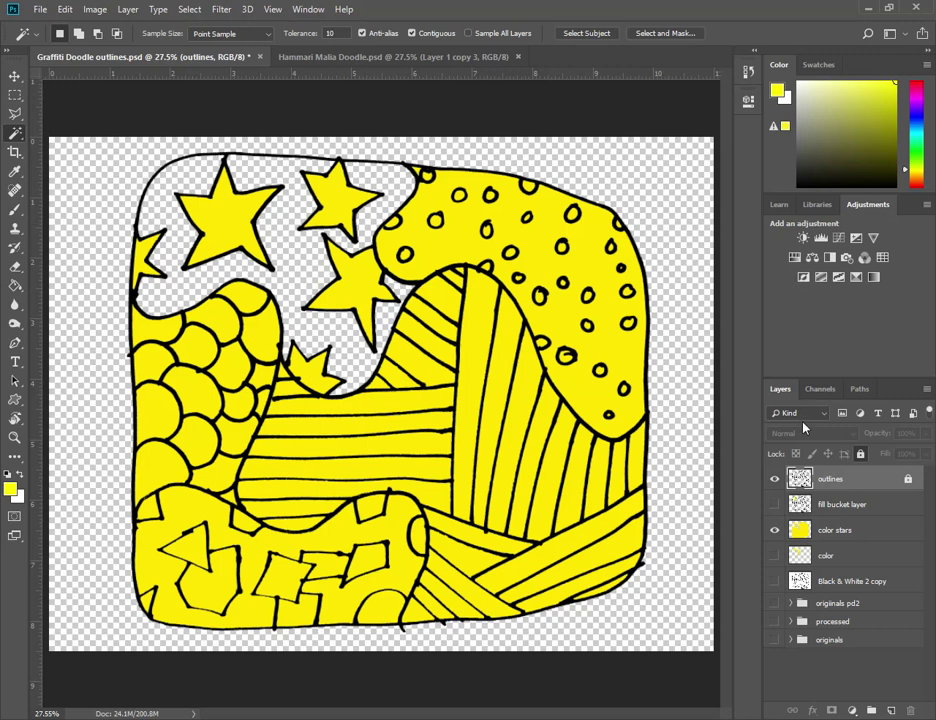
left_click(540, 210)
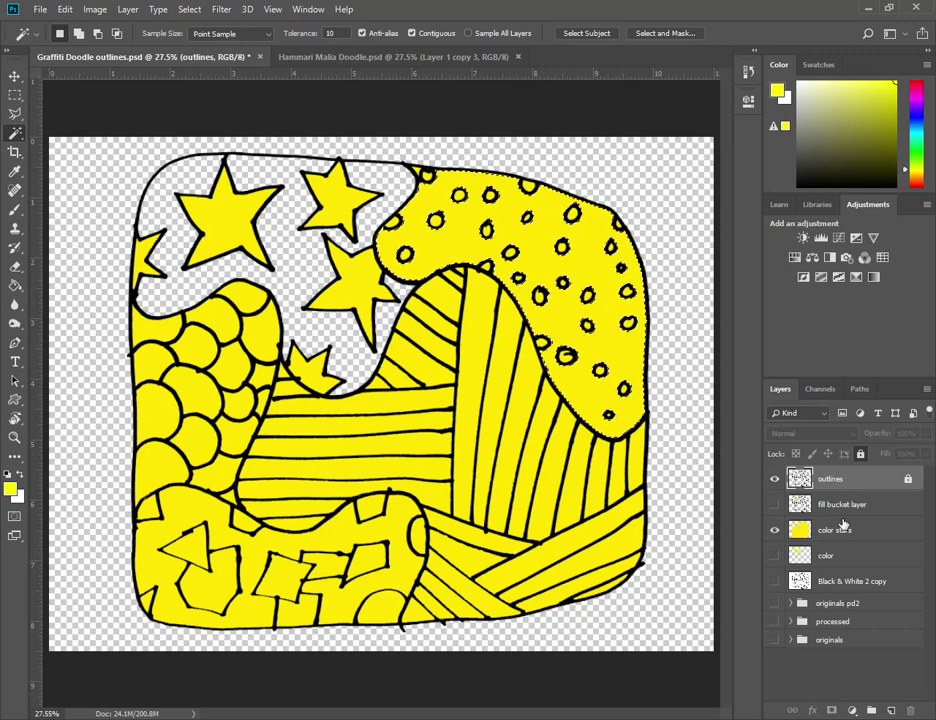
left_click(869, 537)
key("Delete")
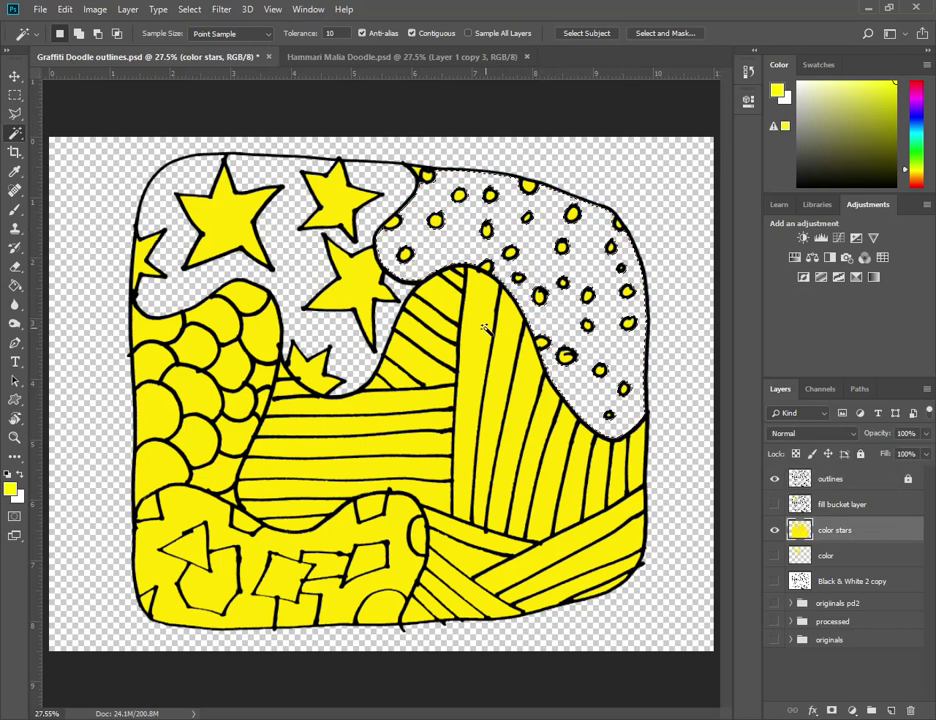
left_click(507, 338)
Select a stripe of the hill on the outlines layer, then clear the selection.
key("alt+bracketright")
key("alt+bracketright")
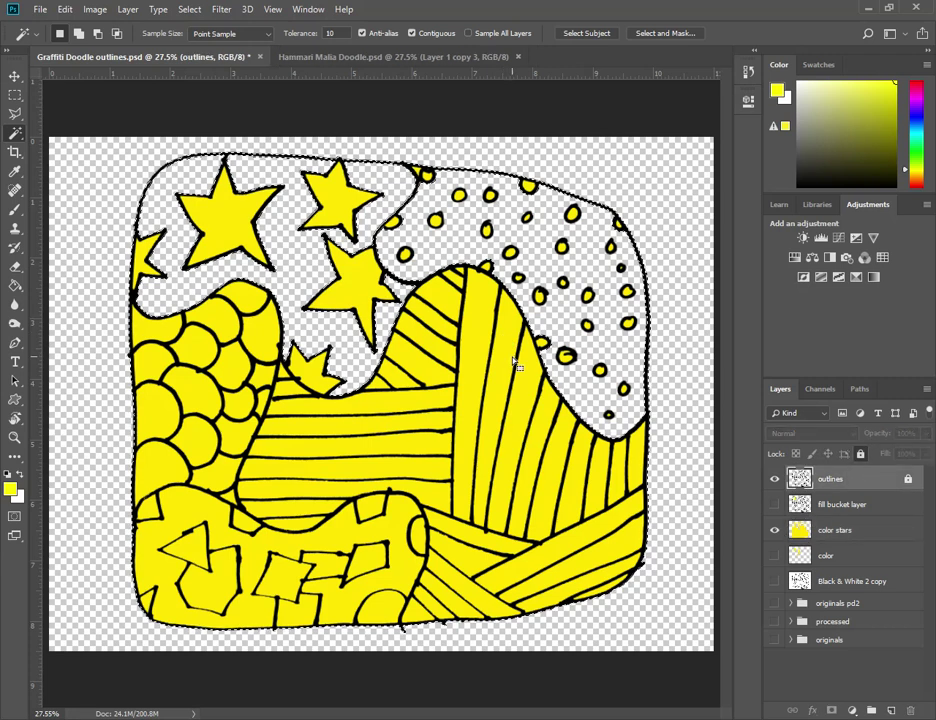
key("ctrl+d")
left_click(482, 347)
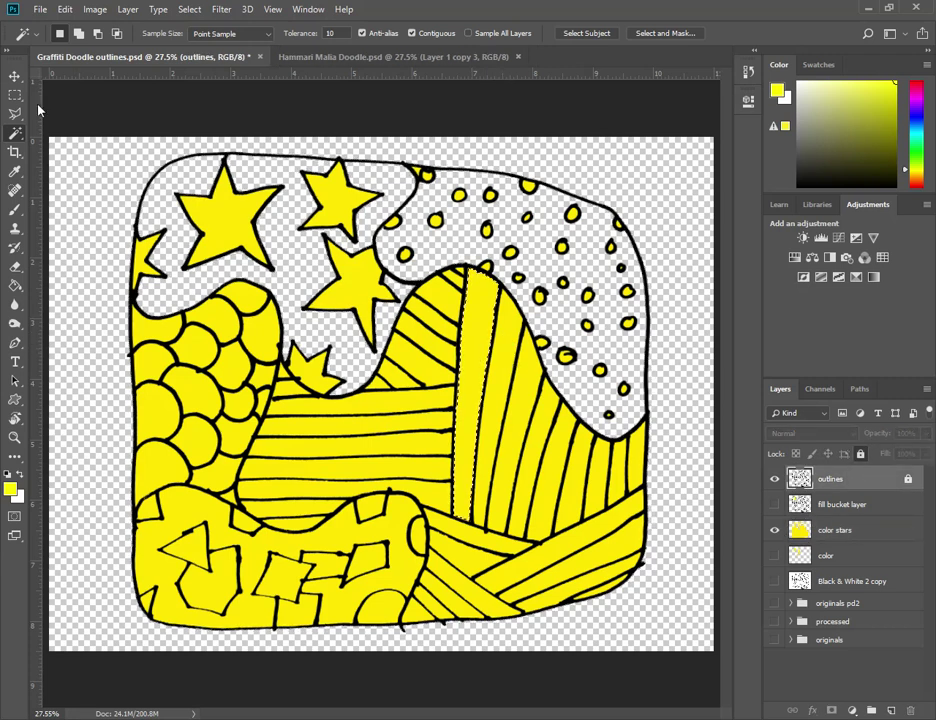
left_click(15, 95)
key("ctrl+d")
On color stars, trace a polygonal lasso around the hill and right side, excluding the stars.
left_click(831, 535)
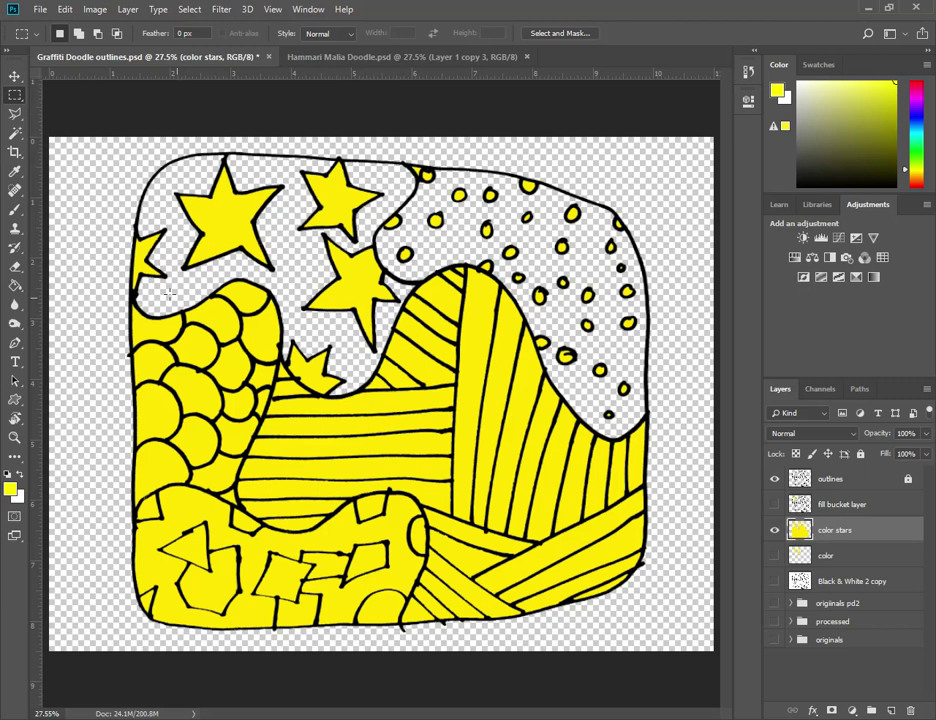
left_click(16, 115)
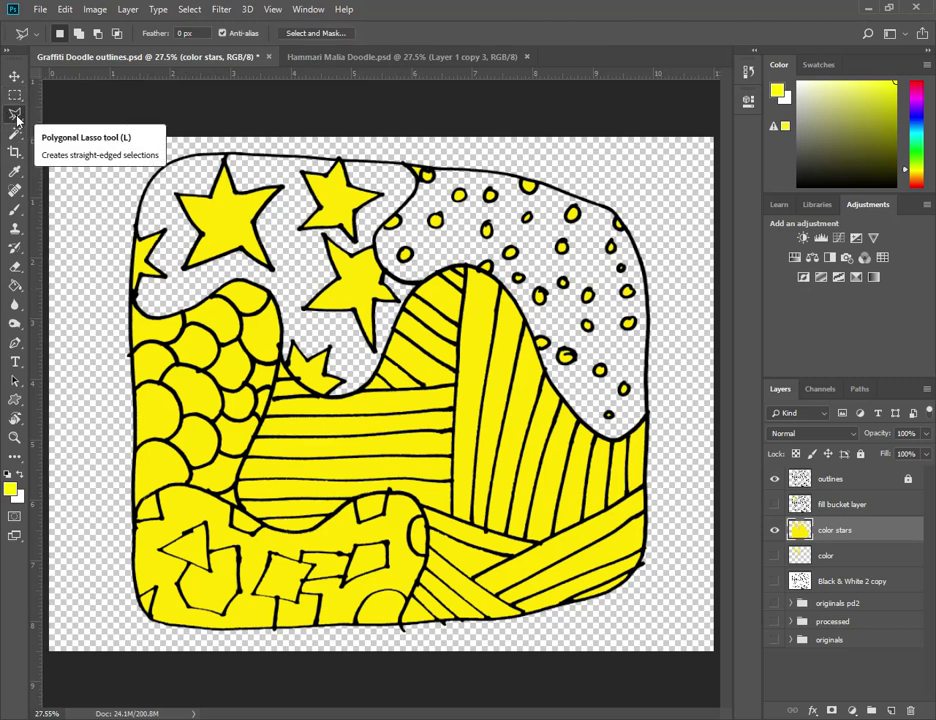
left_click(71, 216)
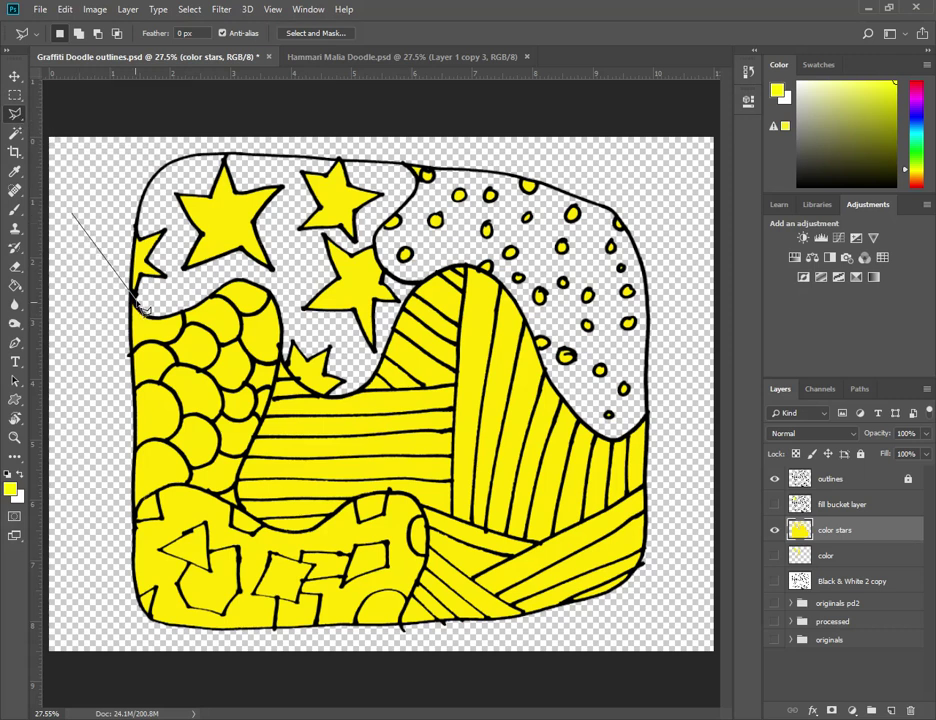
left_click(135, 296)
left_click(235, 270)
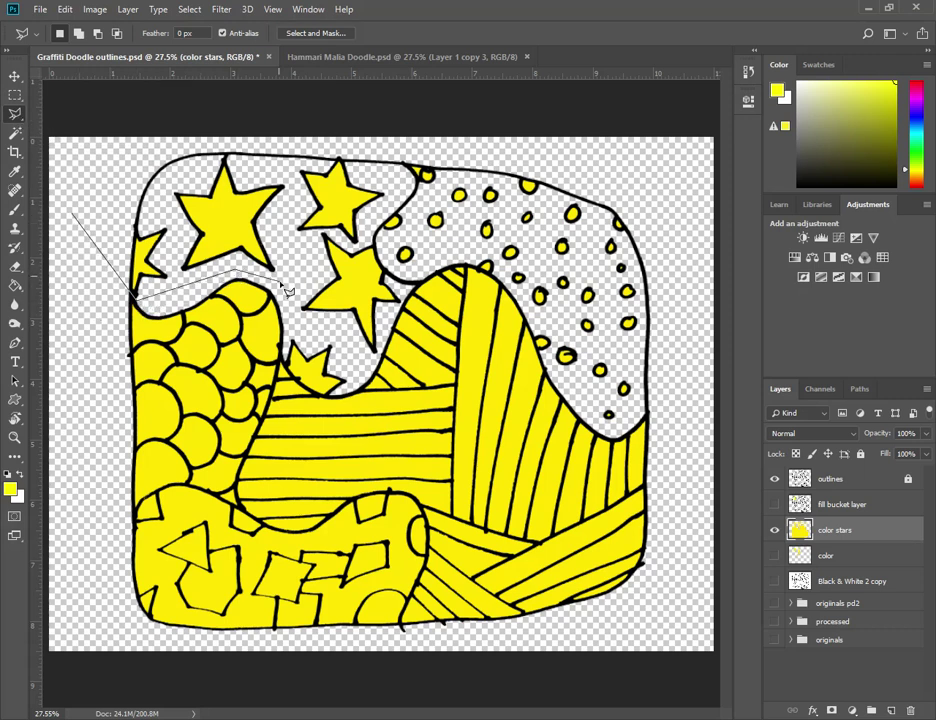
left_click(303, 305)
left_click(297, 330)
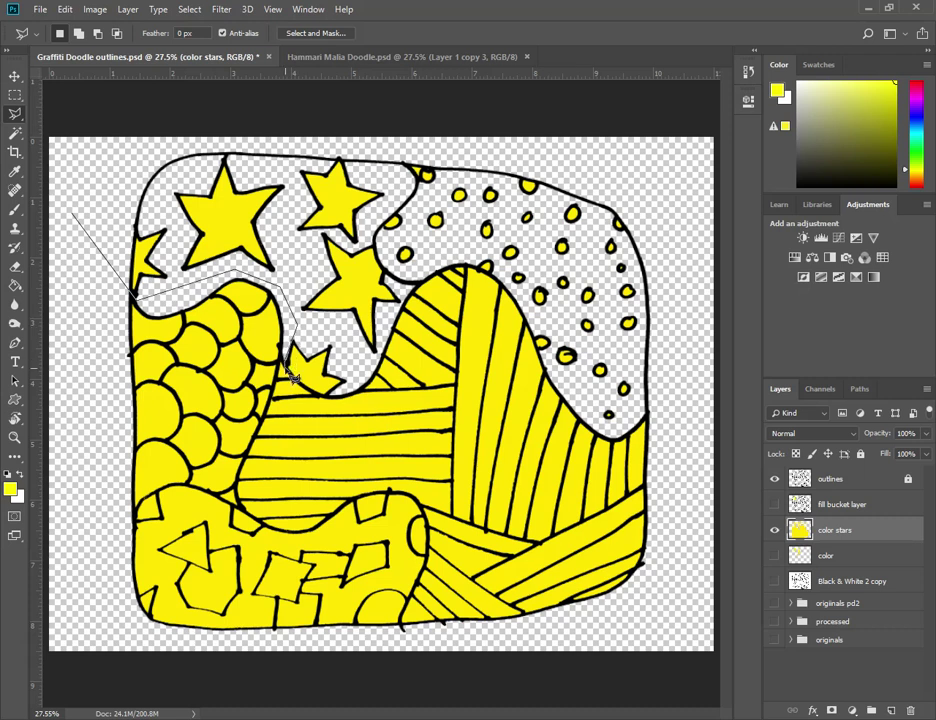
left_click(336, 392)
left_click(381, 374)
left_click(408, 288)
left_click(372, 212)
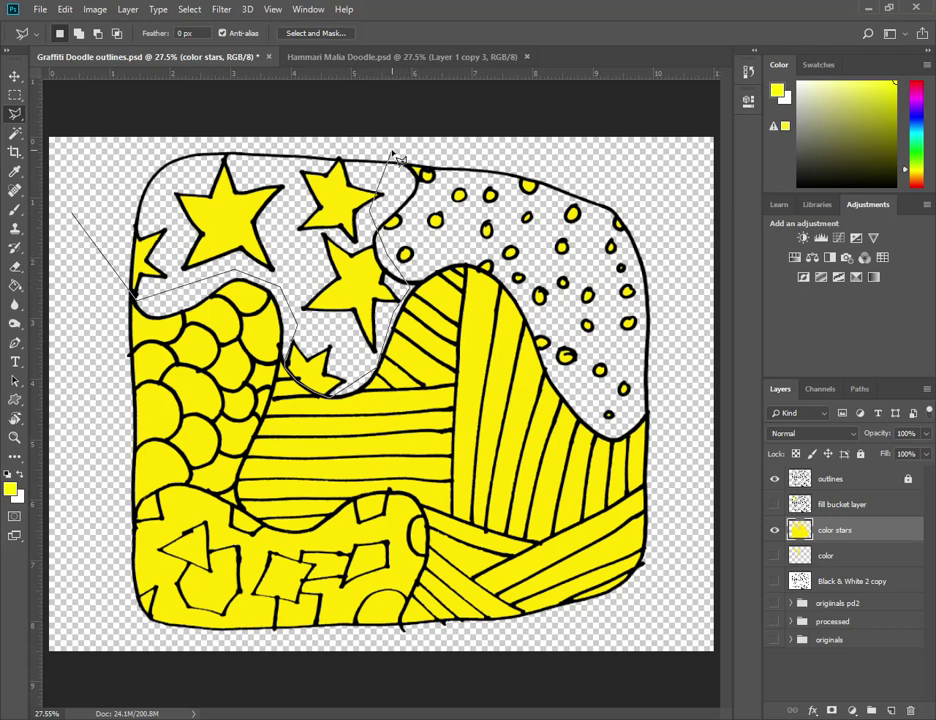
left_click(390, 152)
left_click(652, 152)
left_click(688, 290)
left_click(681, 582)
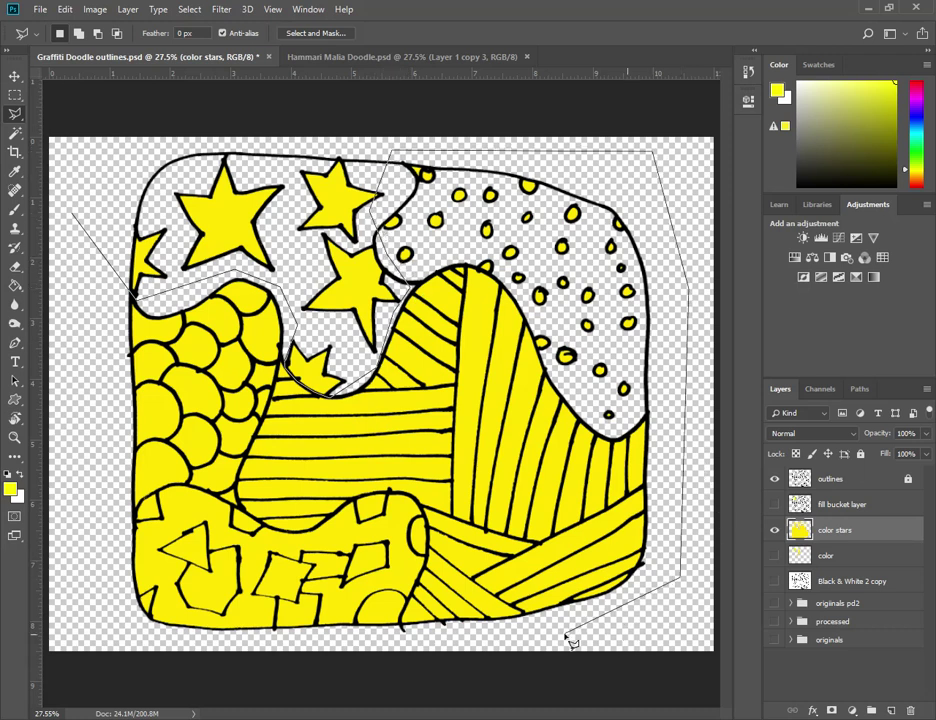
left_click(564, 634)
left_click(121, 638)
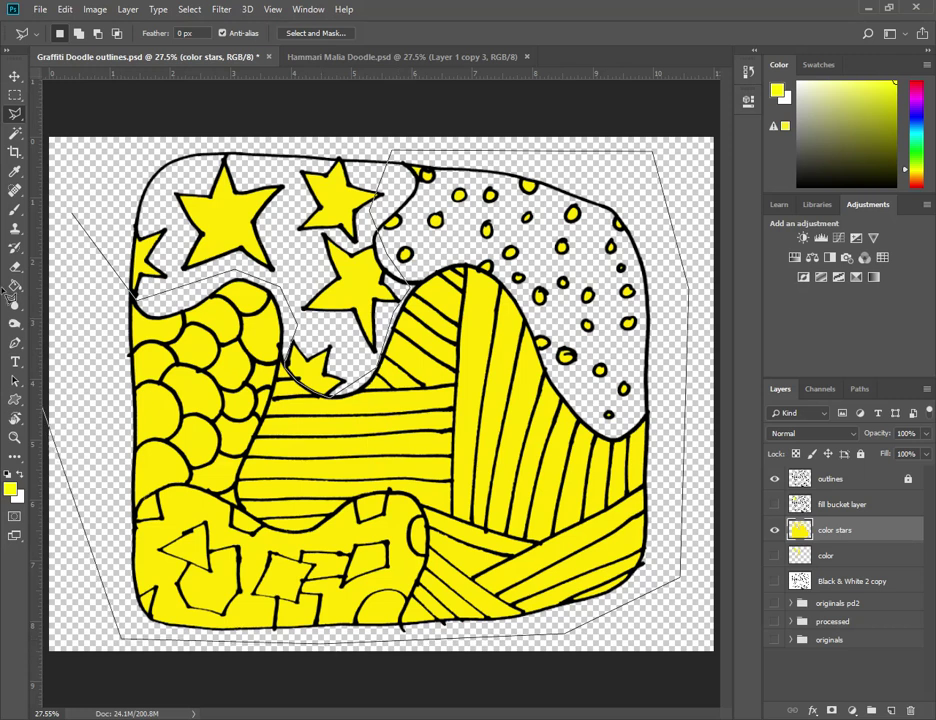
left_click(75, 216)
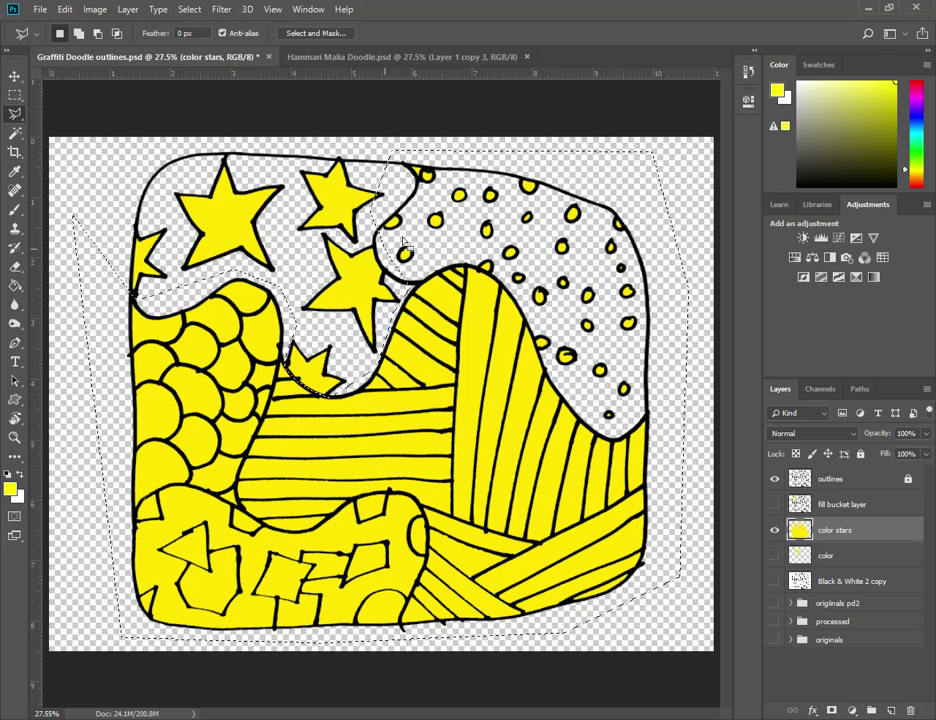
Delete the yellow outside the stars from the color stars layer.
left_click(773, 530)
left_click(773, 531)
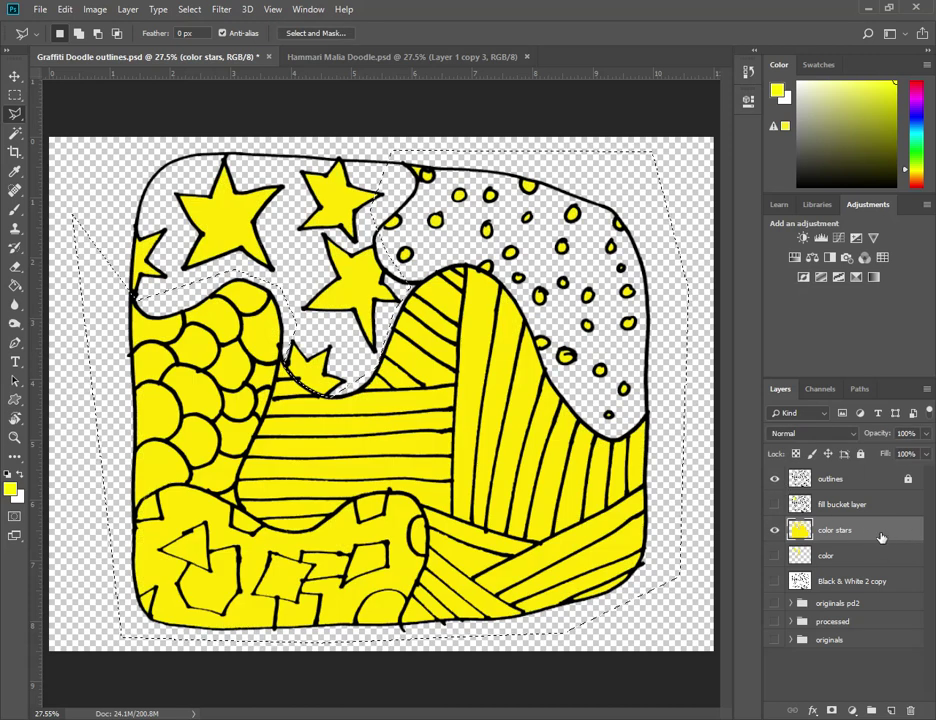
key("Delete")
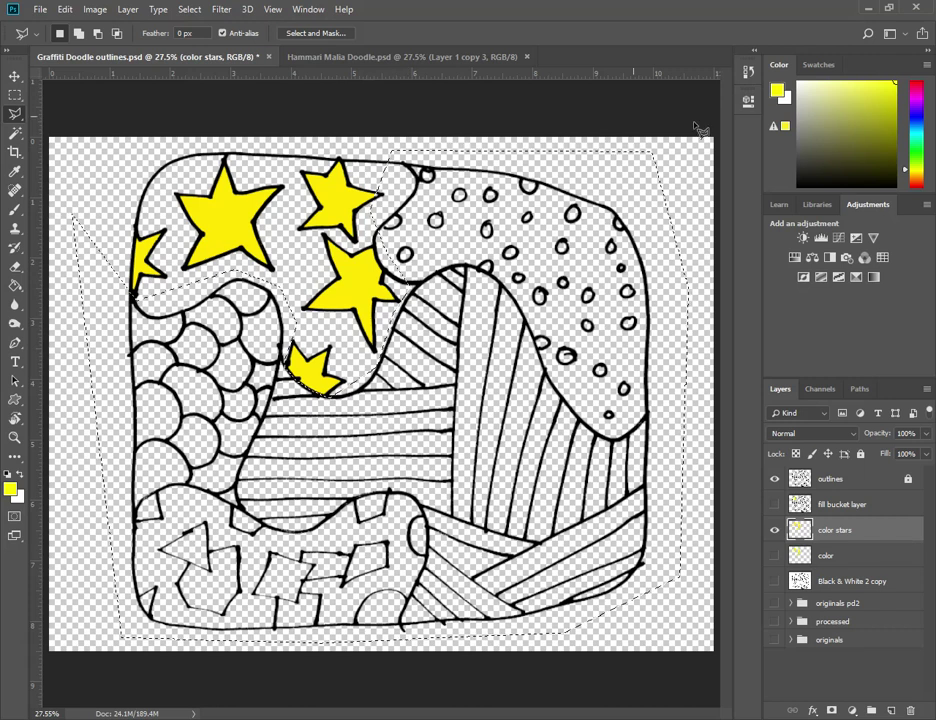
left_click(15, 95)
Deselect the lasso, duplicate the color stars layer, and hide the original layer.
key("ctrl+d")
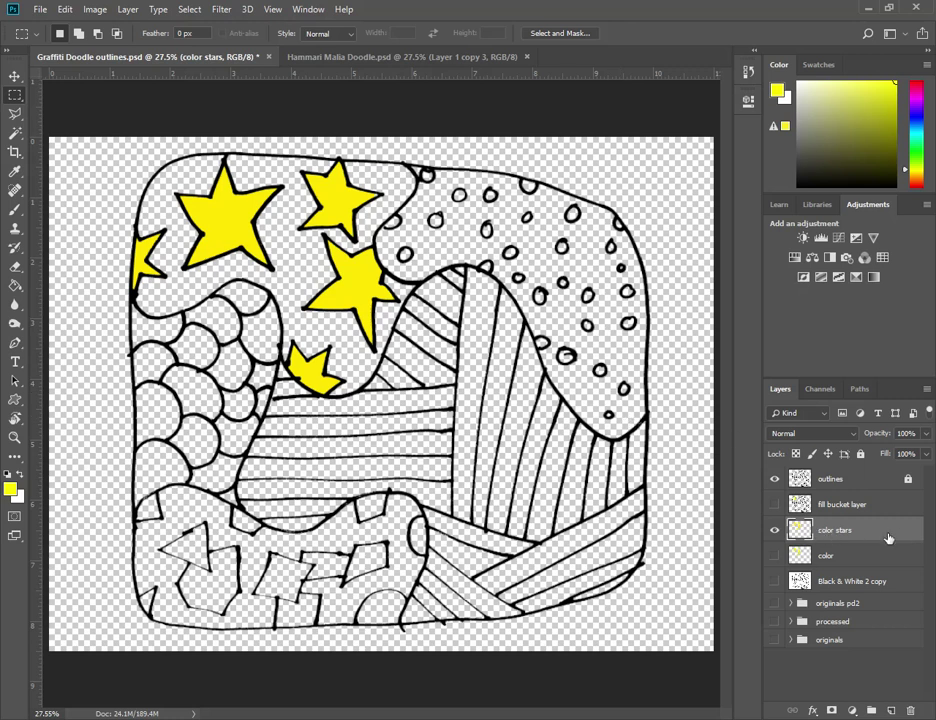
key("ctrl+j")
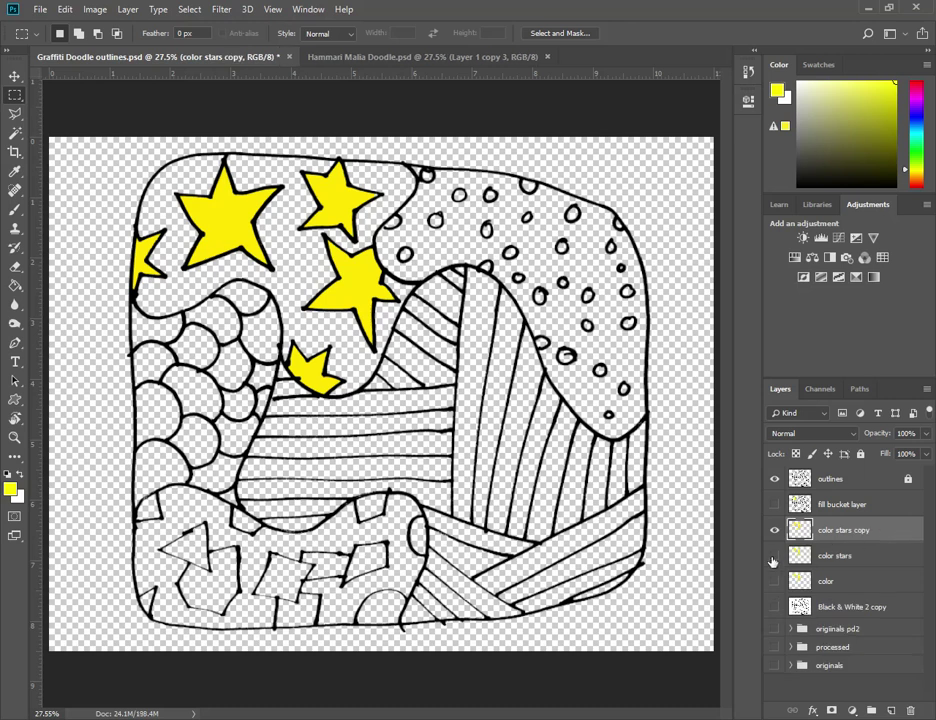
left_click(774, 556)
In the Filter Gallery, preview Grain, Craquelure and Patchwork on a star, enlarging the Patchwork squares.
left_click(222, 10)
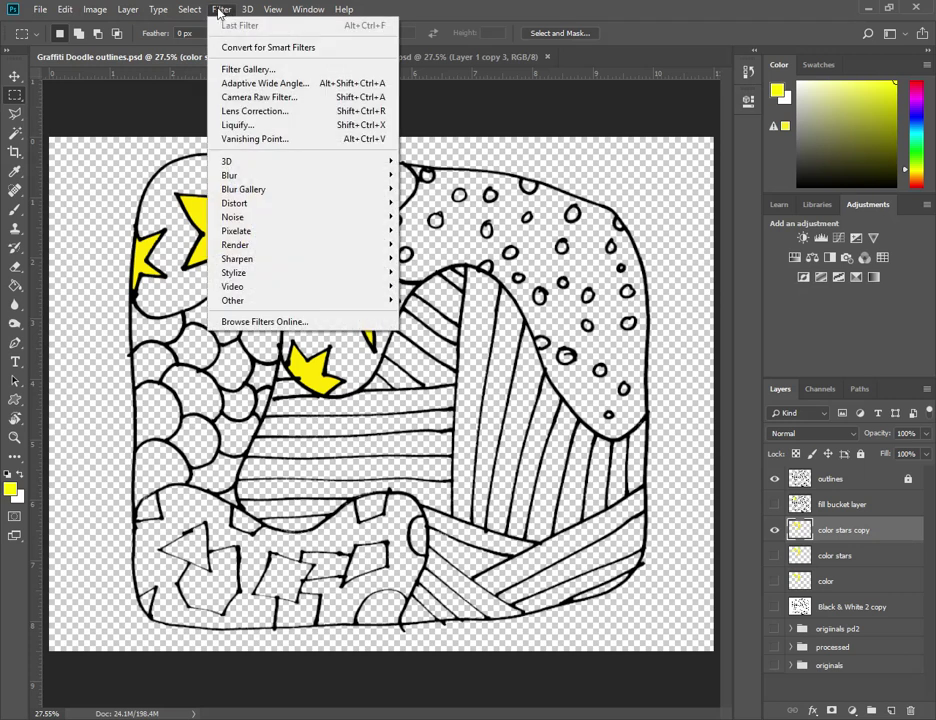
left_click(297, 73)
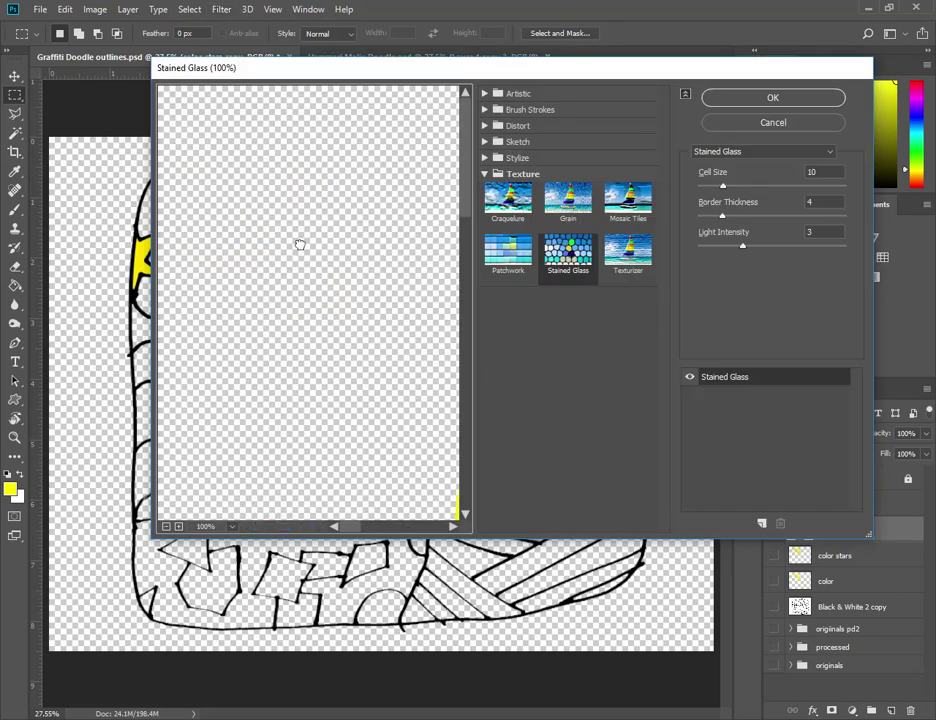
mouse_move(350, 371)
left_mouse_down()
mouse_move(247, 267)
mouse_move(368, 301)
mouse_move(378, 313)
mouse_move(336, 371)
left_mouse_up()
scroll(336, 371, "down", 2)
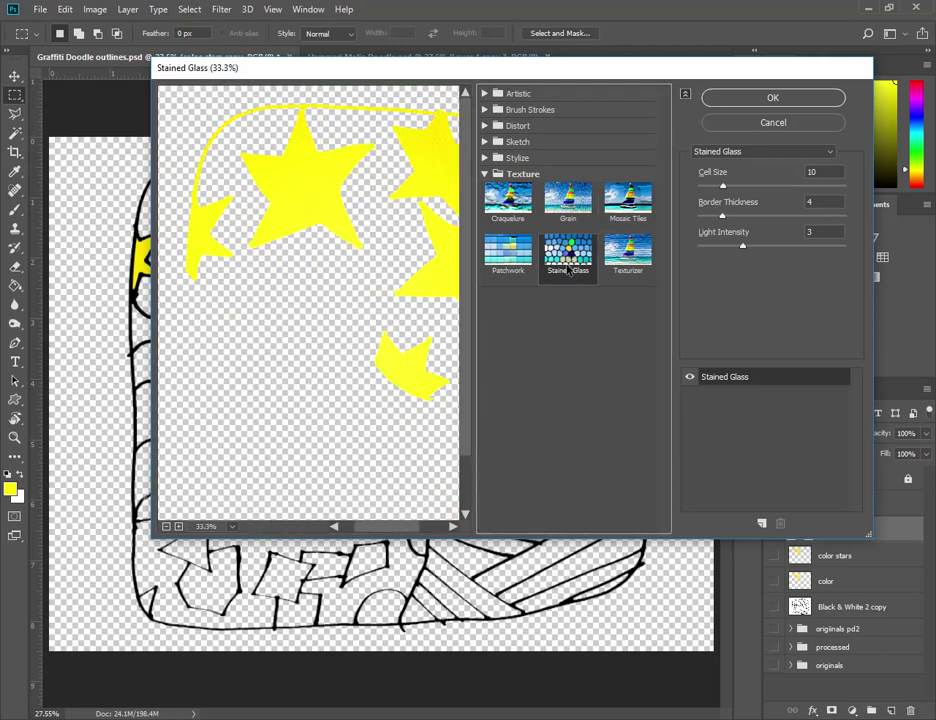
left_click(567, 200)
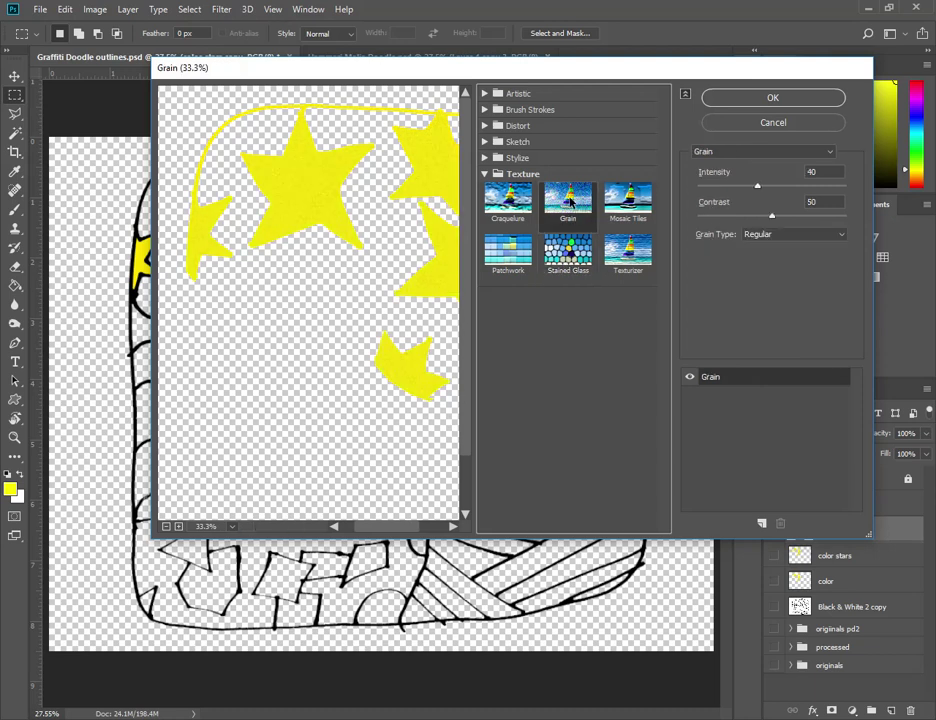
left_click(508, 208)
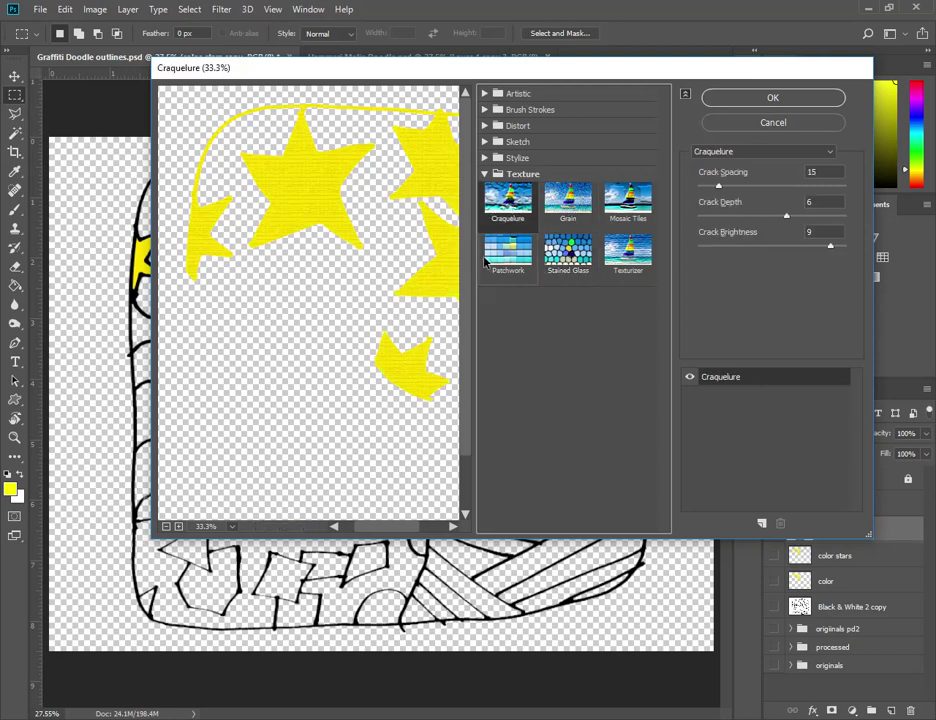
left_click(498, 255)
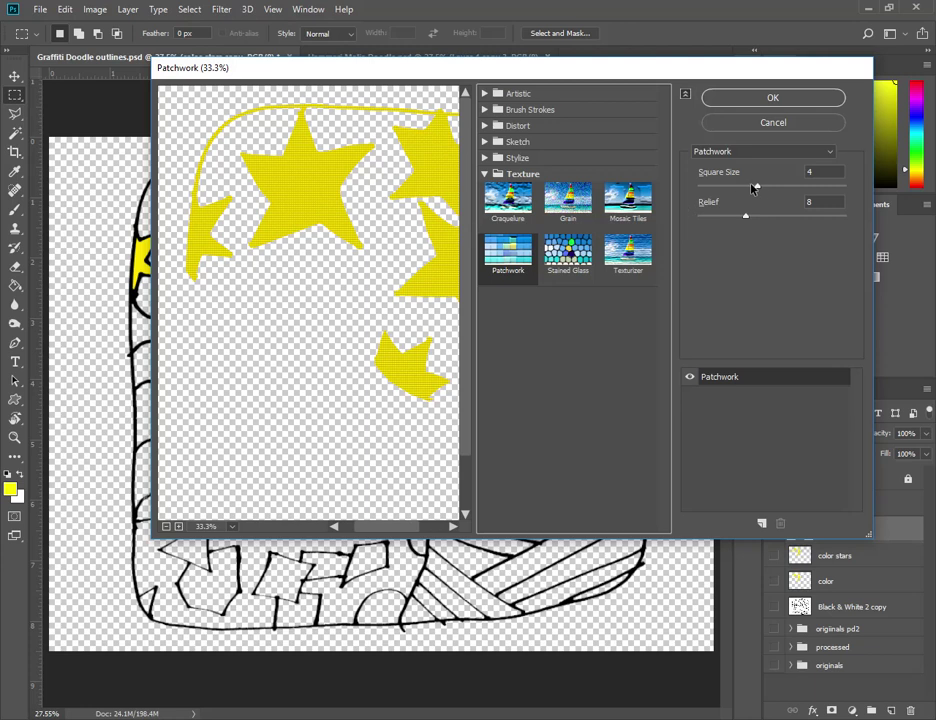
left_click_drag(757, 187, 830, 188)
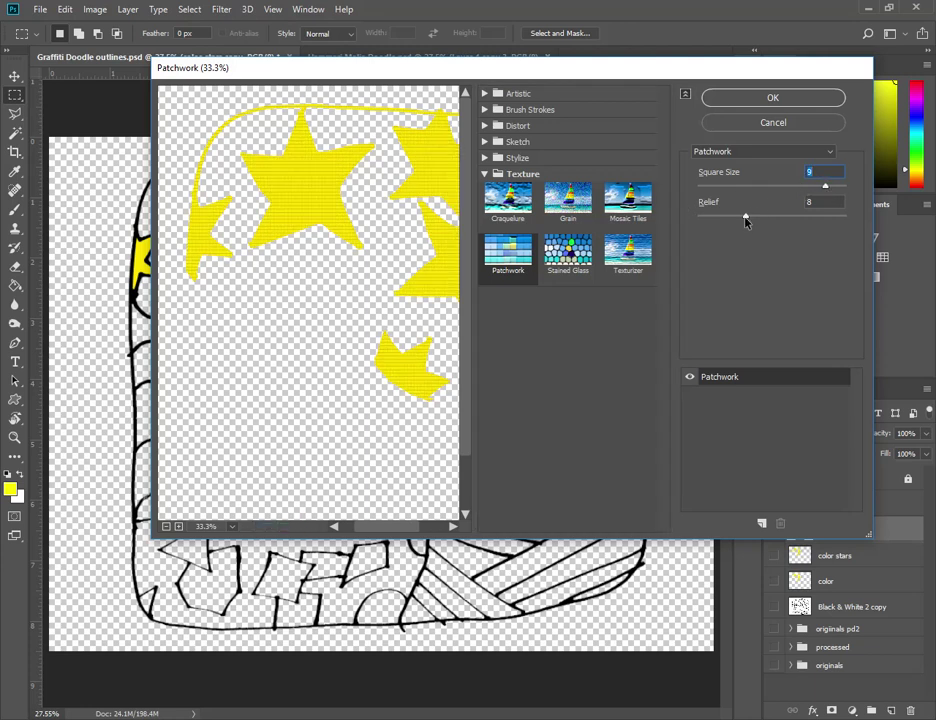
mouse_move(745, 215)
left_mouse_down()
mouse_move(784, 220)
mouse_move(764, 217)
left_mouse_up()
Preview the Sketch effects from Graphic Pen to Reticulation, then the Glass and Ocean Ripple distortions.
left_click(517, 141)
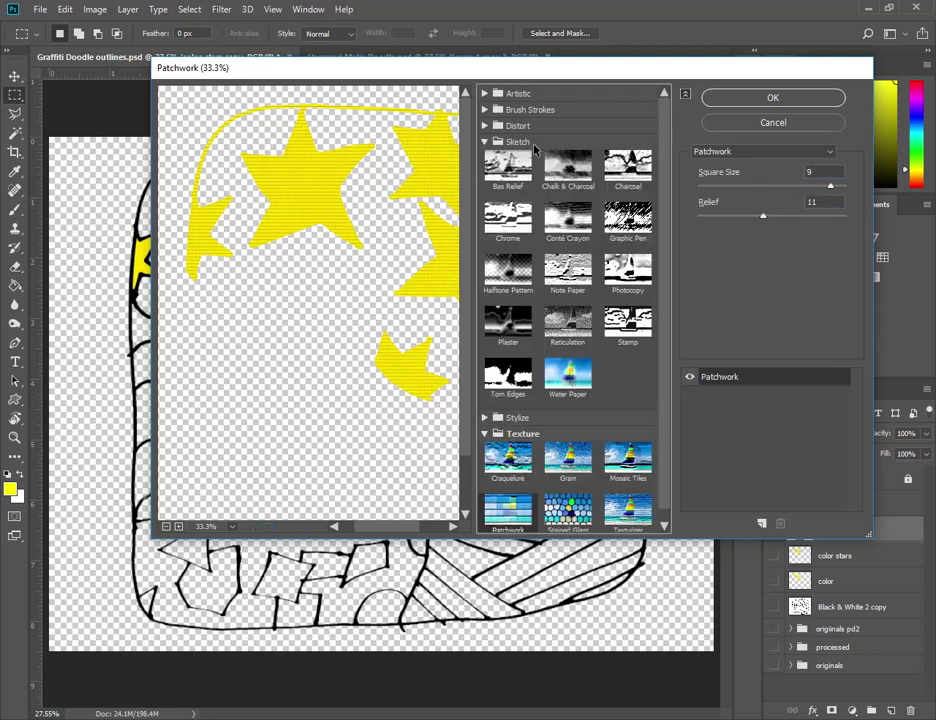
left_click(628, 240)
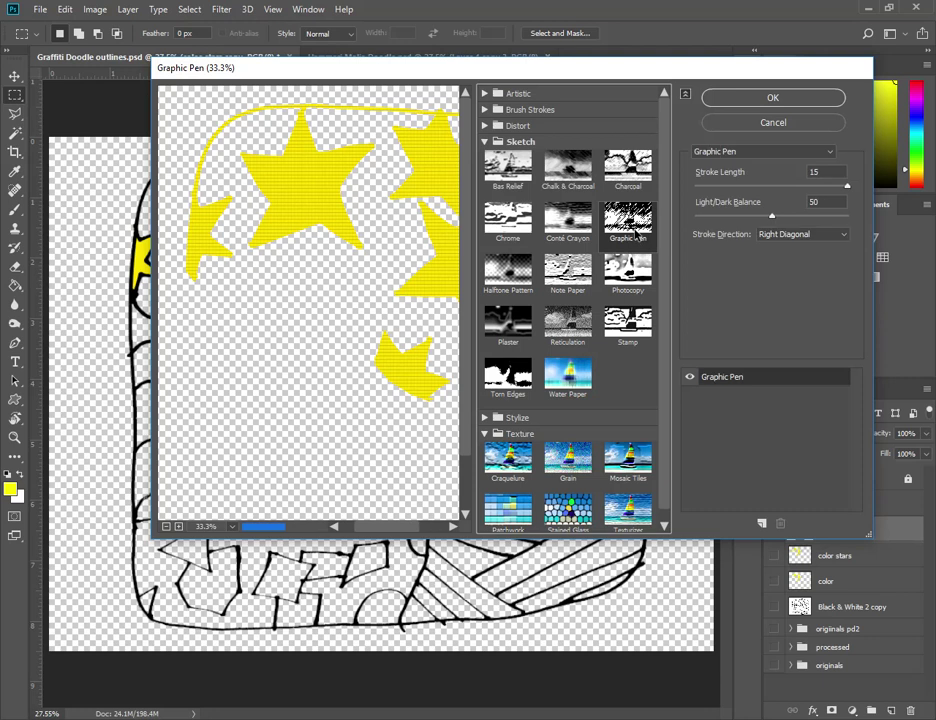
left_click(546, 225)
left_click(508, 220)
left_click(508, 270)
left_click(574, 281)
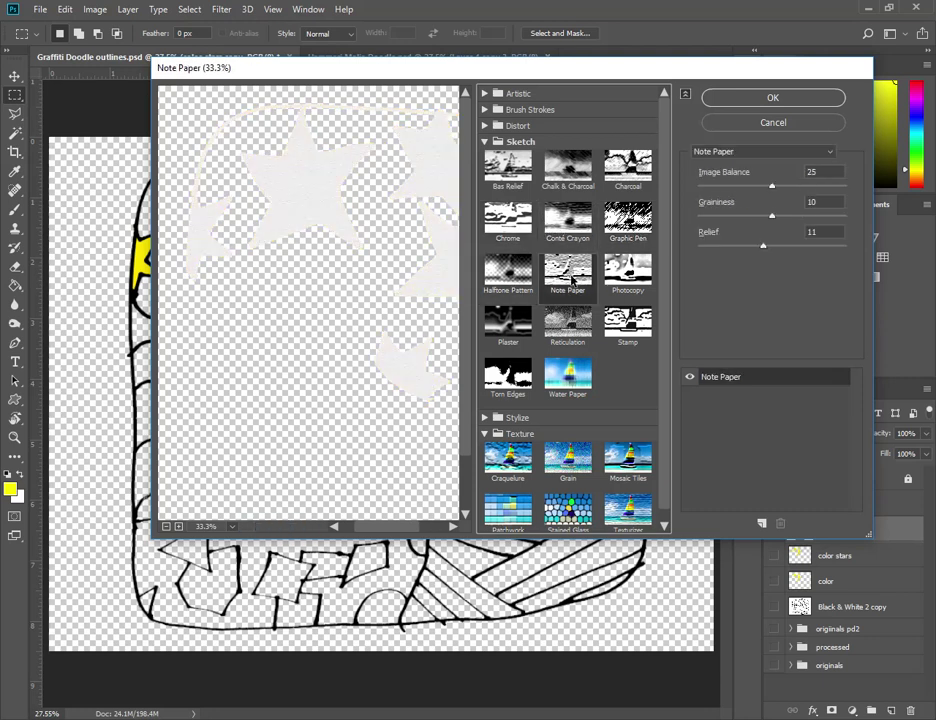
left_click(567, 322)
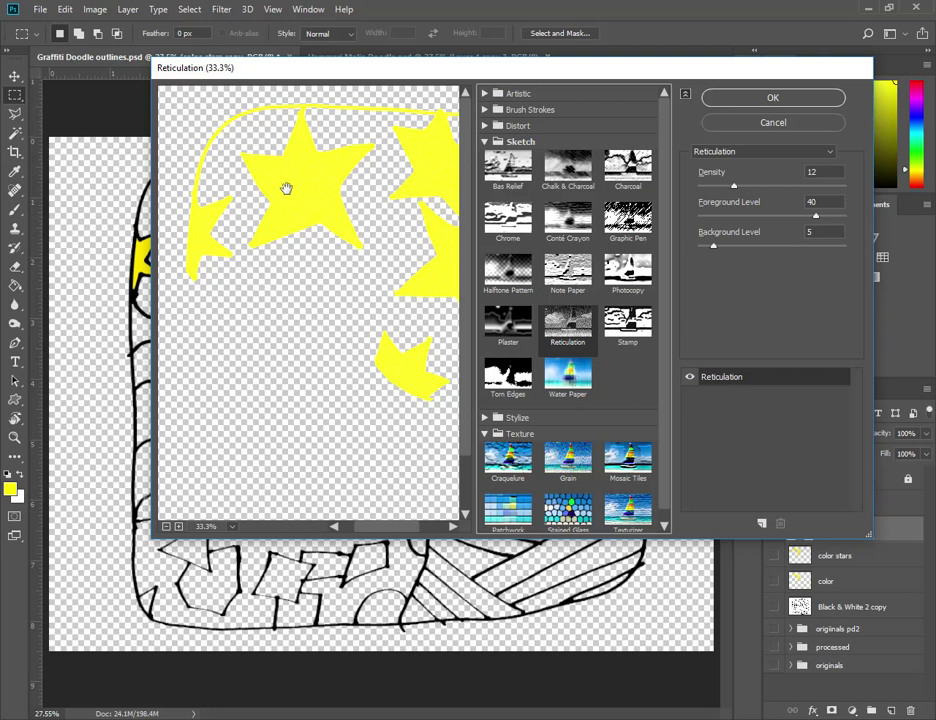
left_click(518, 125)
left_click(580, 152)
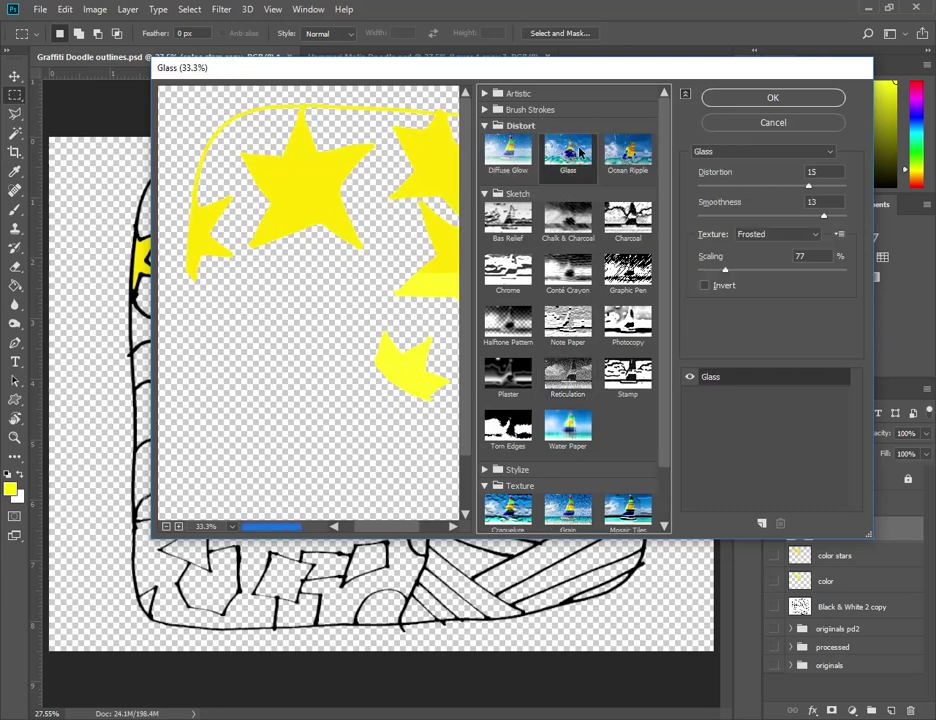
left_click(627, 152)
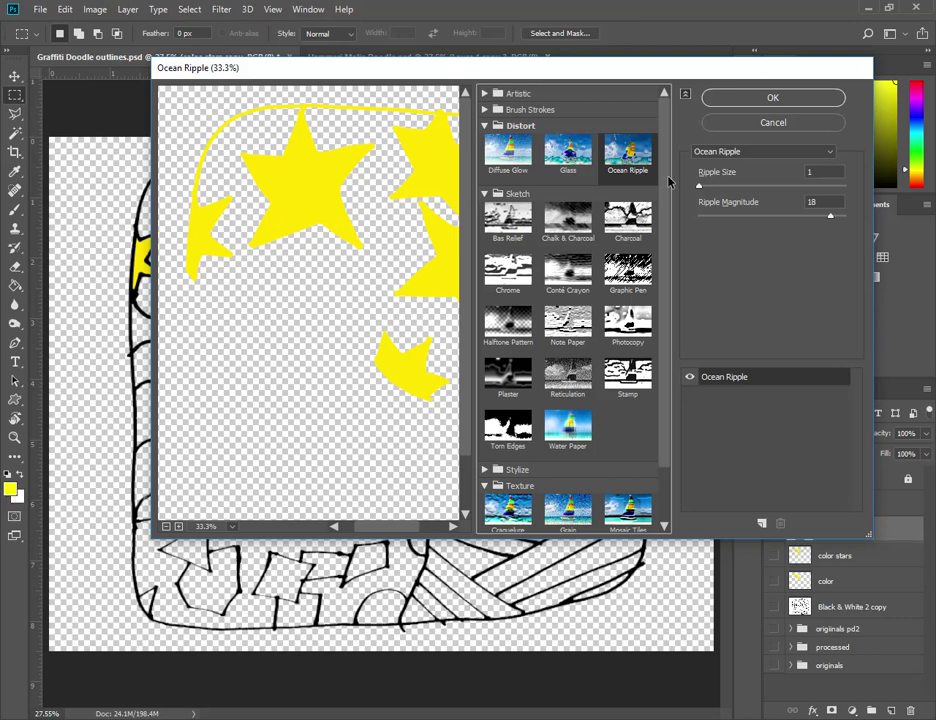
Cancel the gallery, reset colours to default black and white, and re-preview textures on a centred star.
left_click(773, 122)
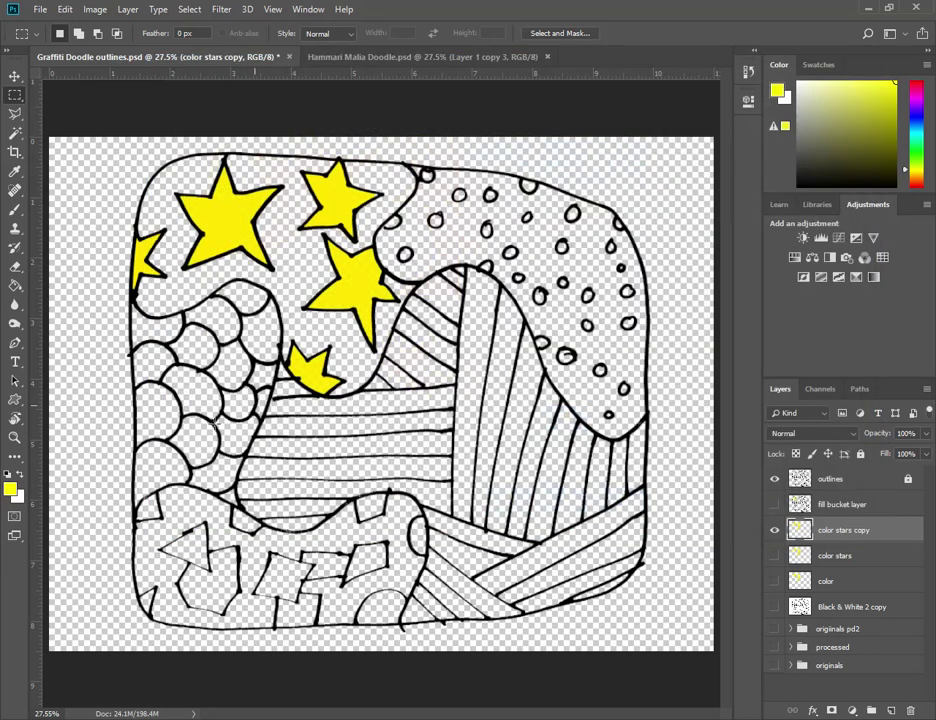
left_click(8, 475)
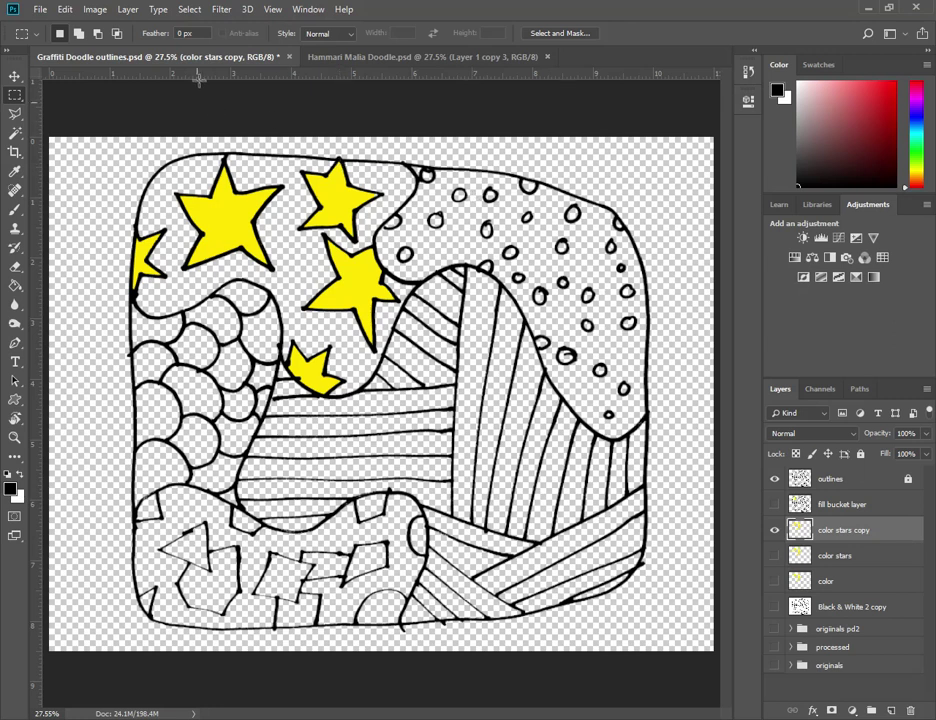
left_click(221, 9)
left_click(240, 70)
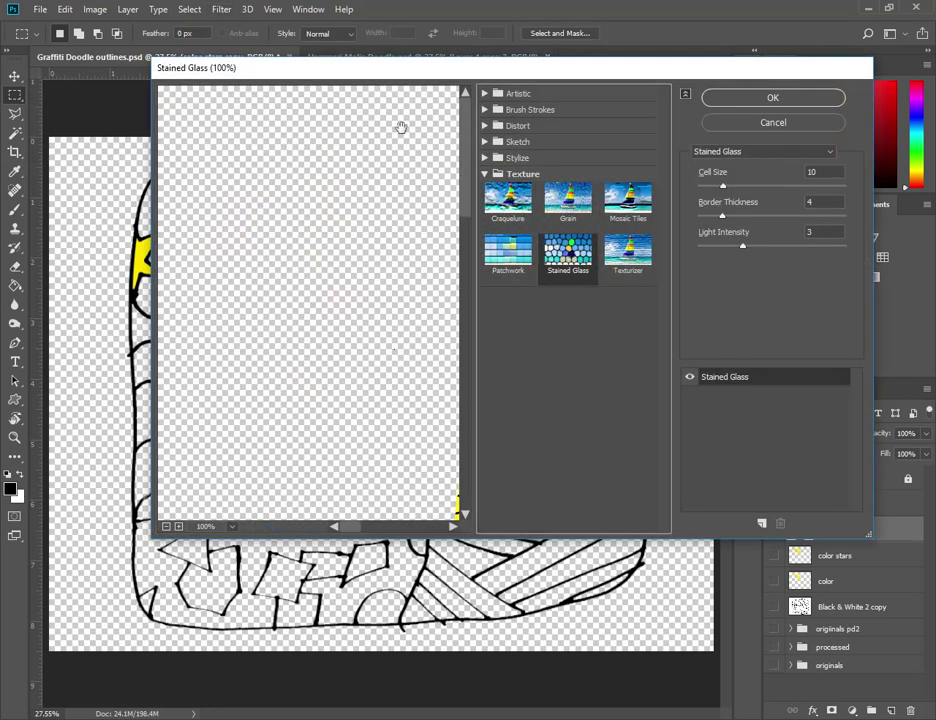
left_click_drag(330, 200, 321, 344)
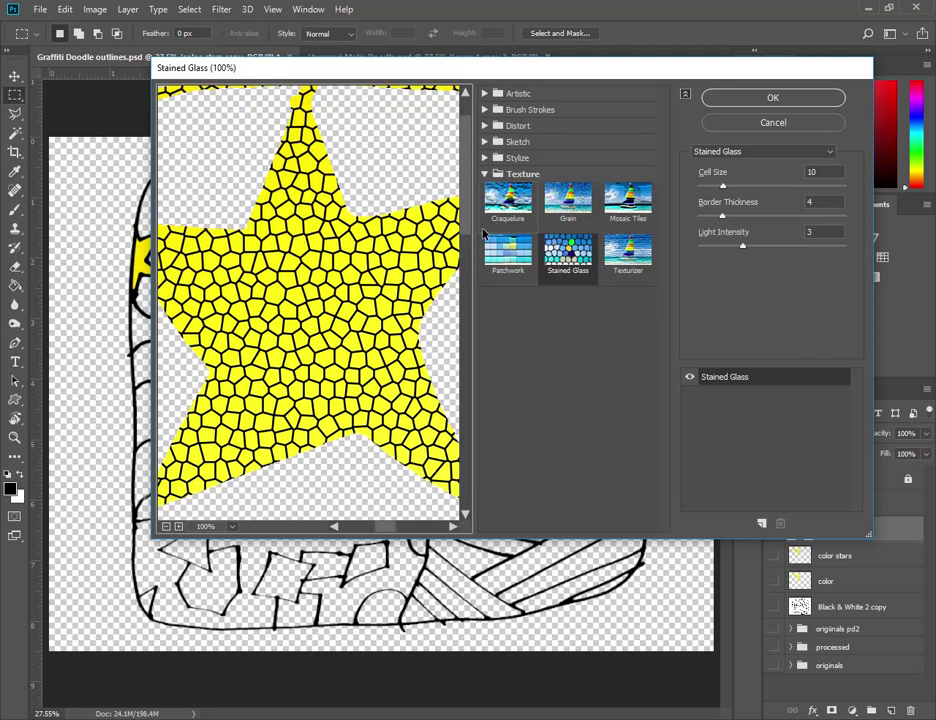
left_click(567, 197)
left_click(508, 250)
left_click(525, 200)
left_click(628, 250)
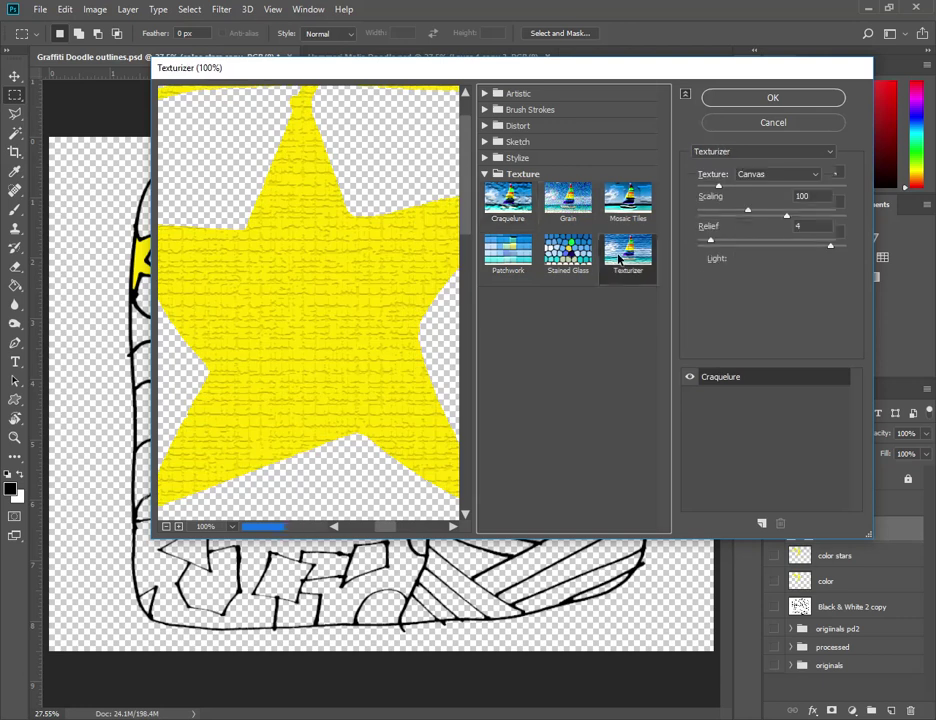
Apply the Sketch Halftone Pattern to the stars with Size 5 and Contrast 50.
left_click(517, 141)
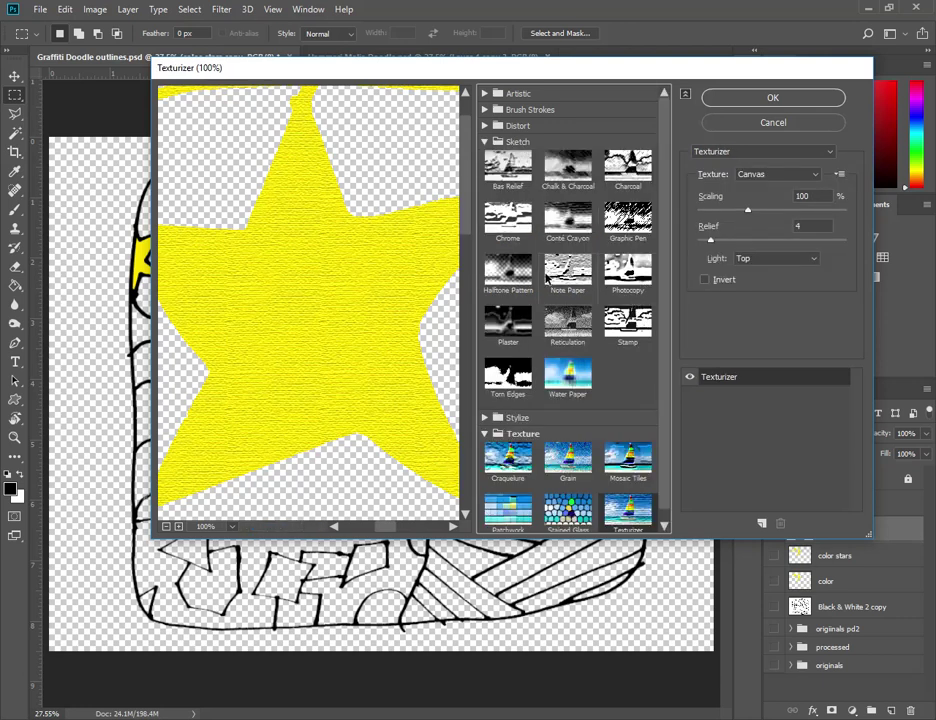
left_click(567, 270)
left_click(508, 270)
left_click(512, 220)
left_click(508, 270)
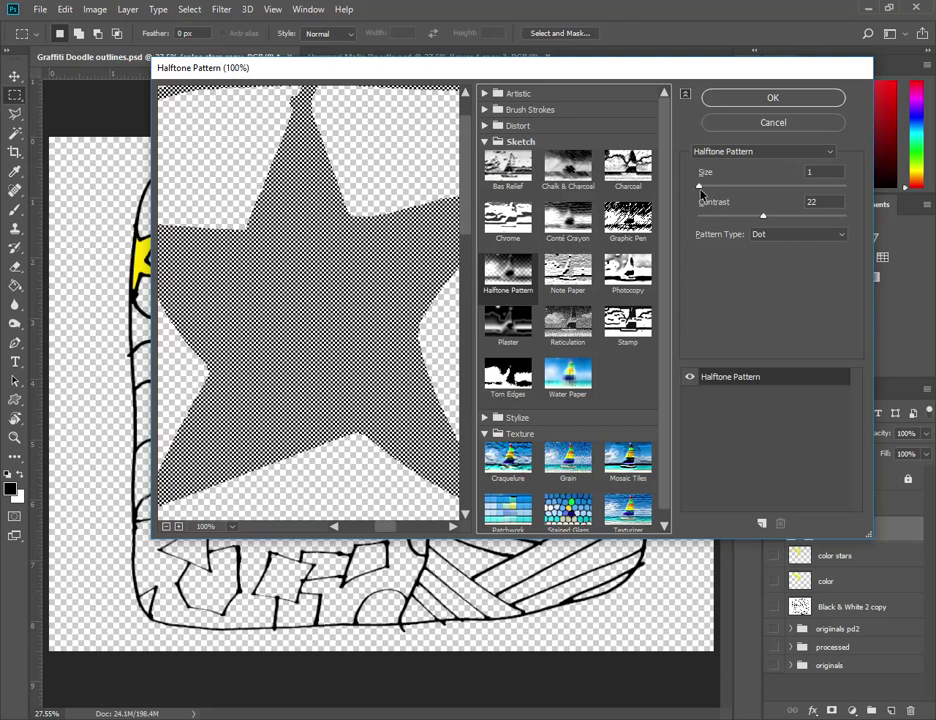
left_click_drag(700, 187, 750, 186)
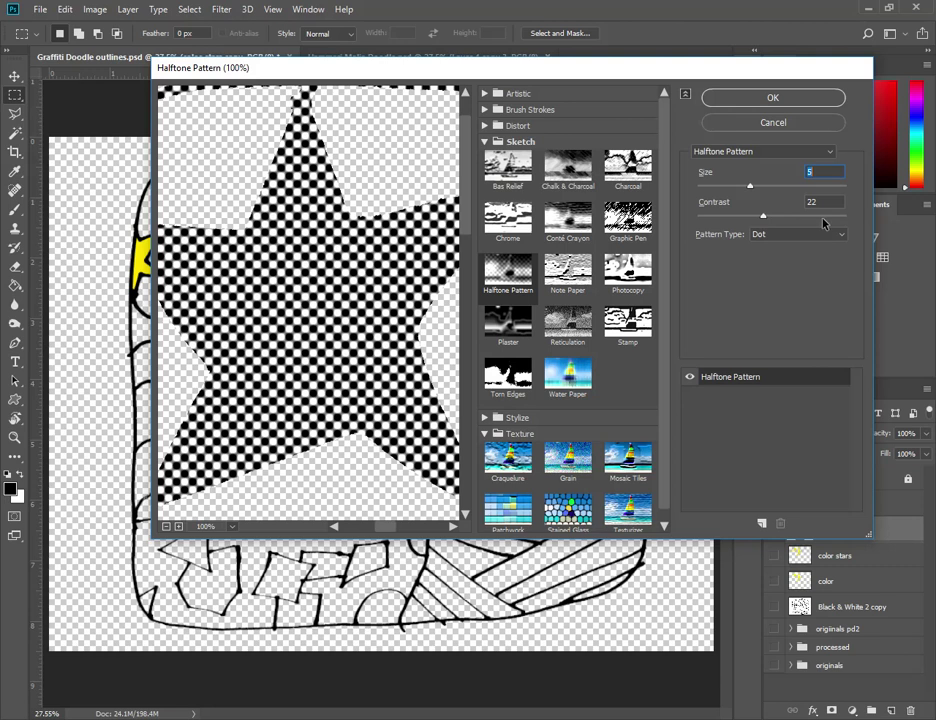
left_click_drag(763, 215, 846, 215)
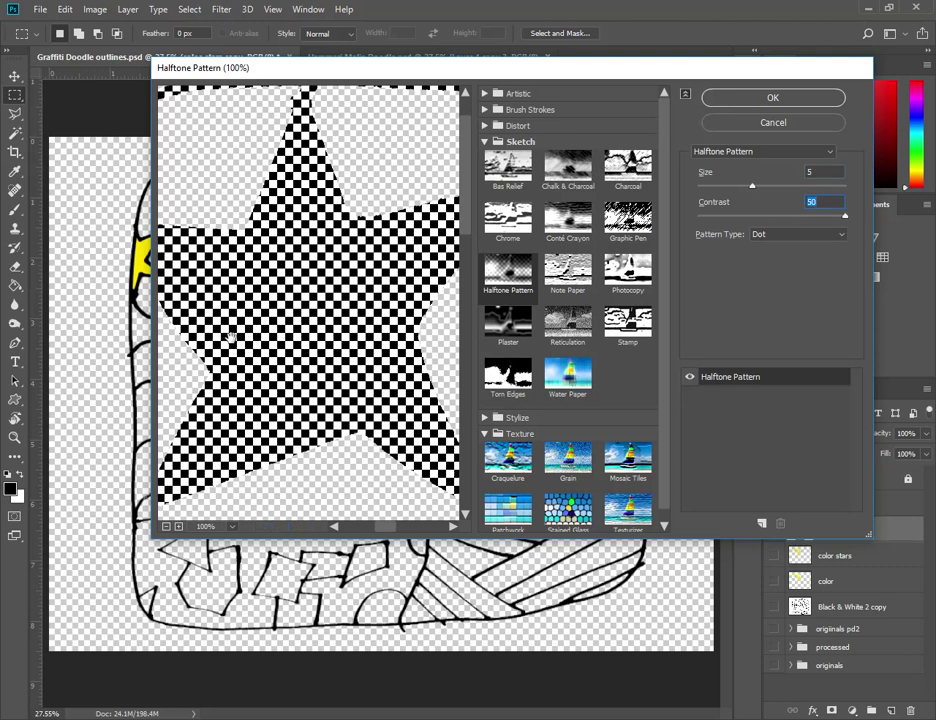
left_click(808, 100)
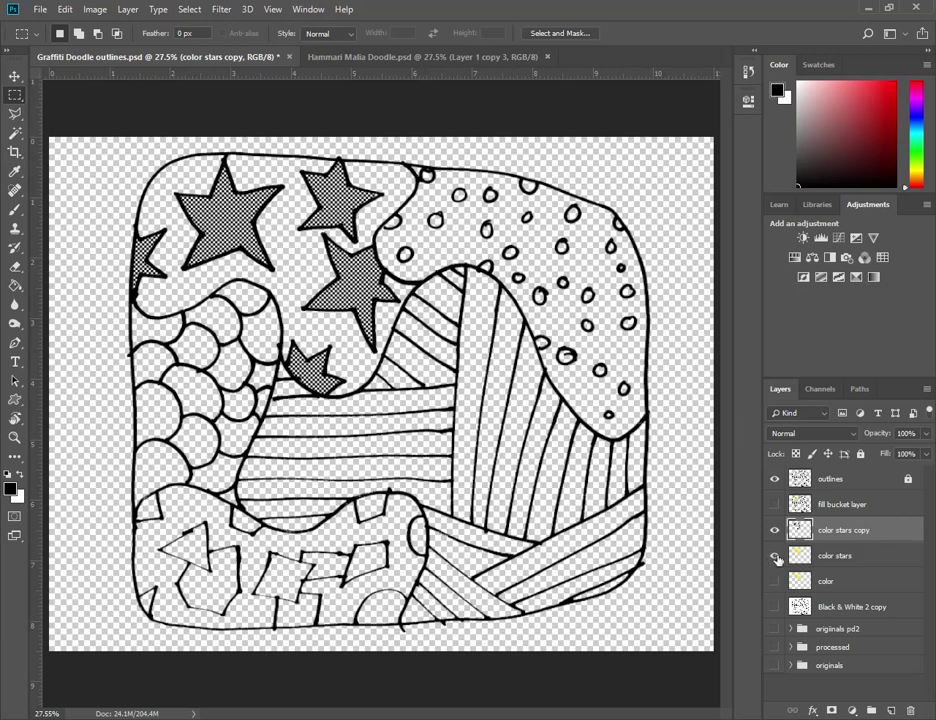
Show the original color stars layer again and set the halftone copy's blend mode to Multiply.
left_click(775, 556)
left_click(821, 433)
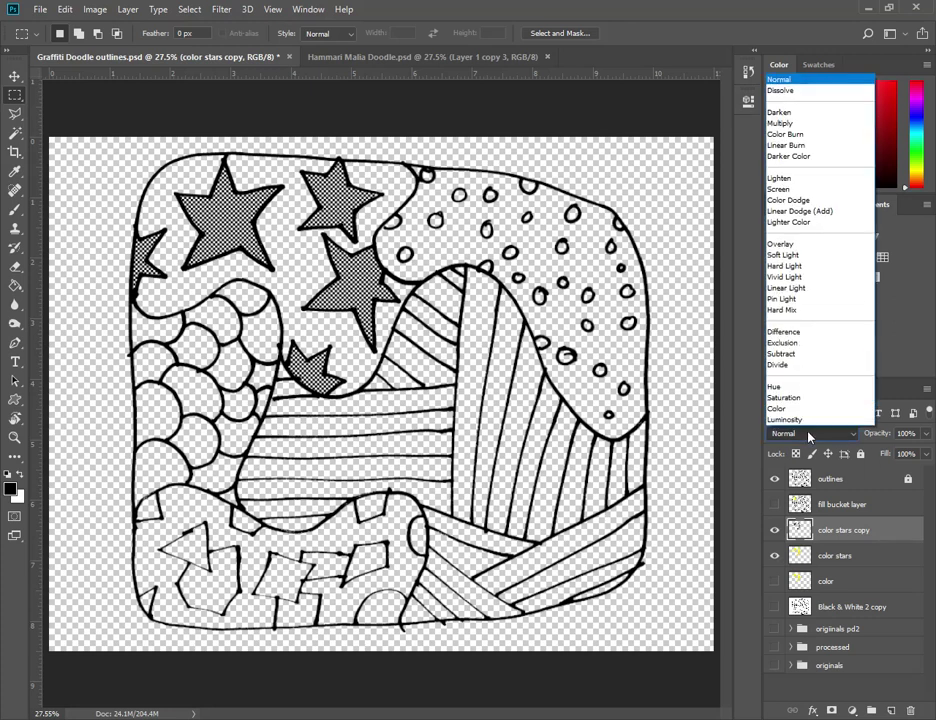
left_click(790, 122)
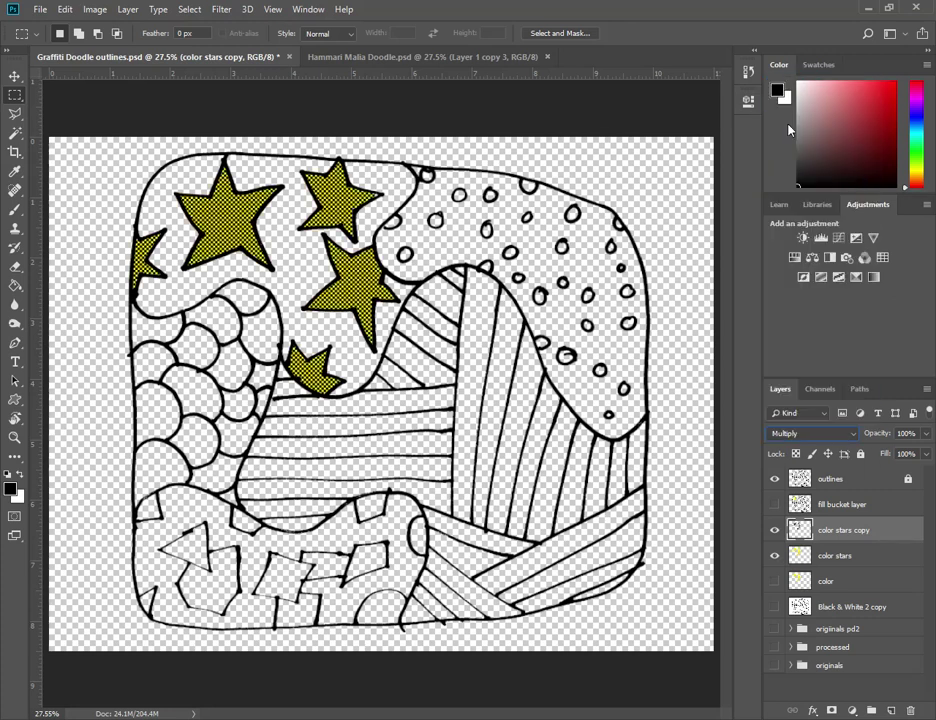